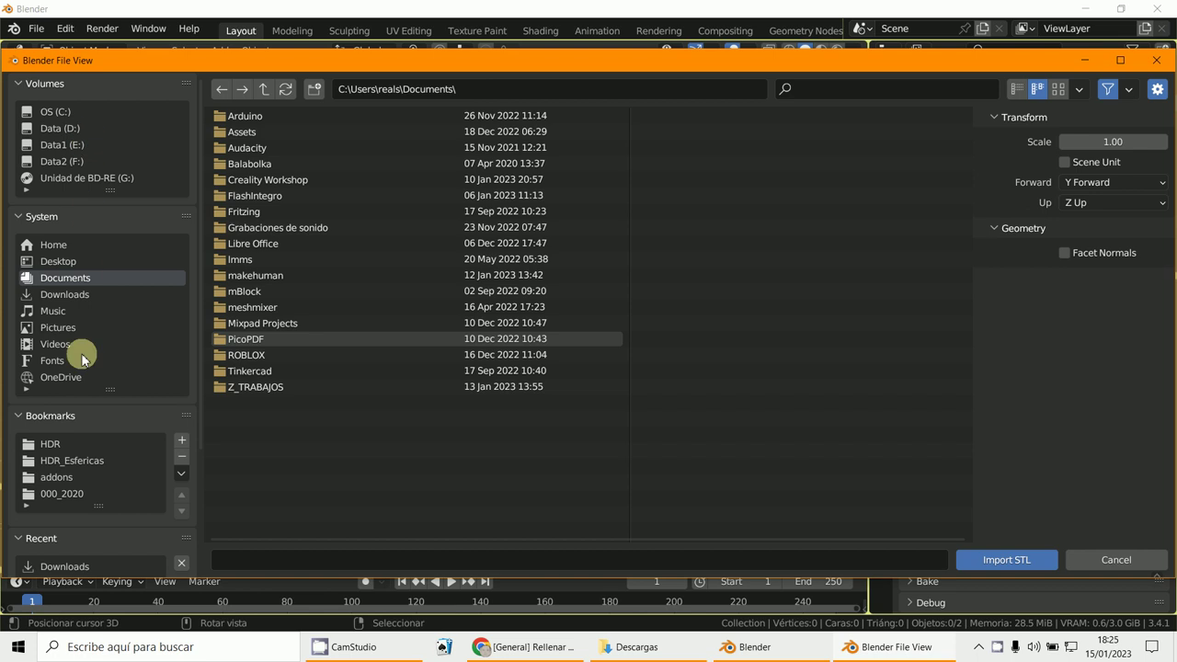
Step: Import "AnyConv.com__CABEZA CHUCKY ESCALA 1.stl" from the Downloads folder and show it from the front
click(74, 294)
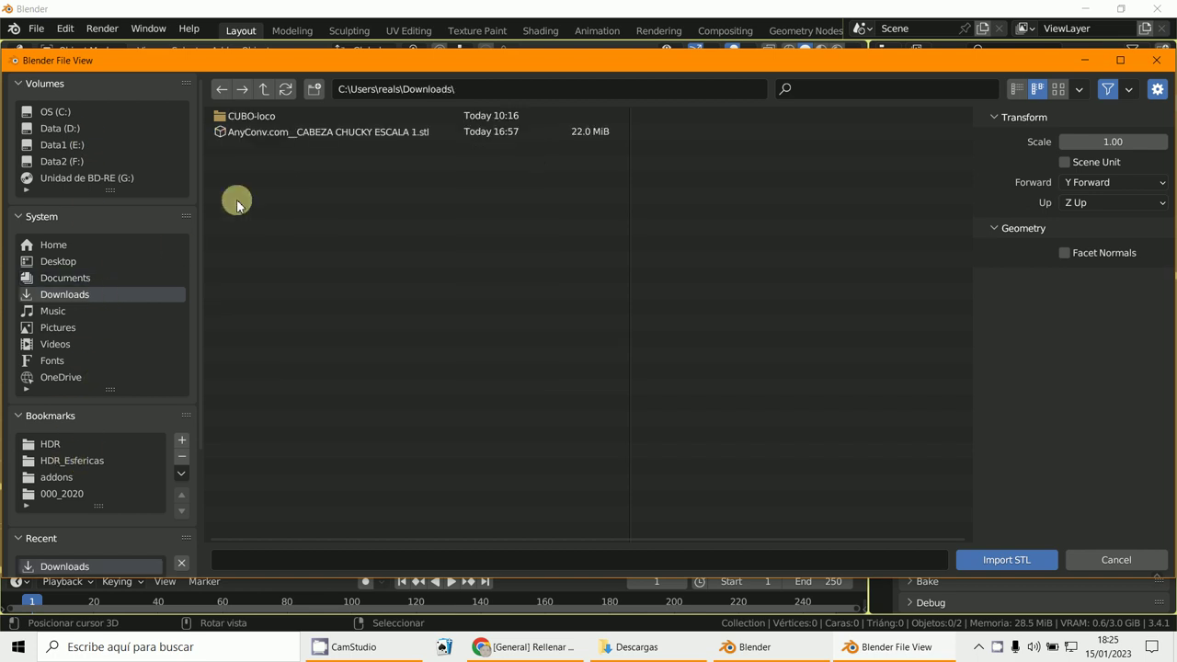
double_click(262, 134)
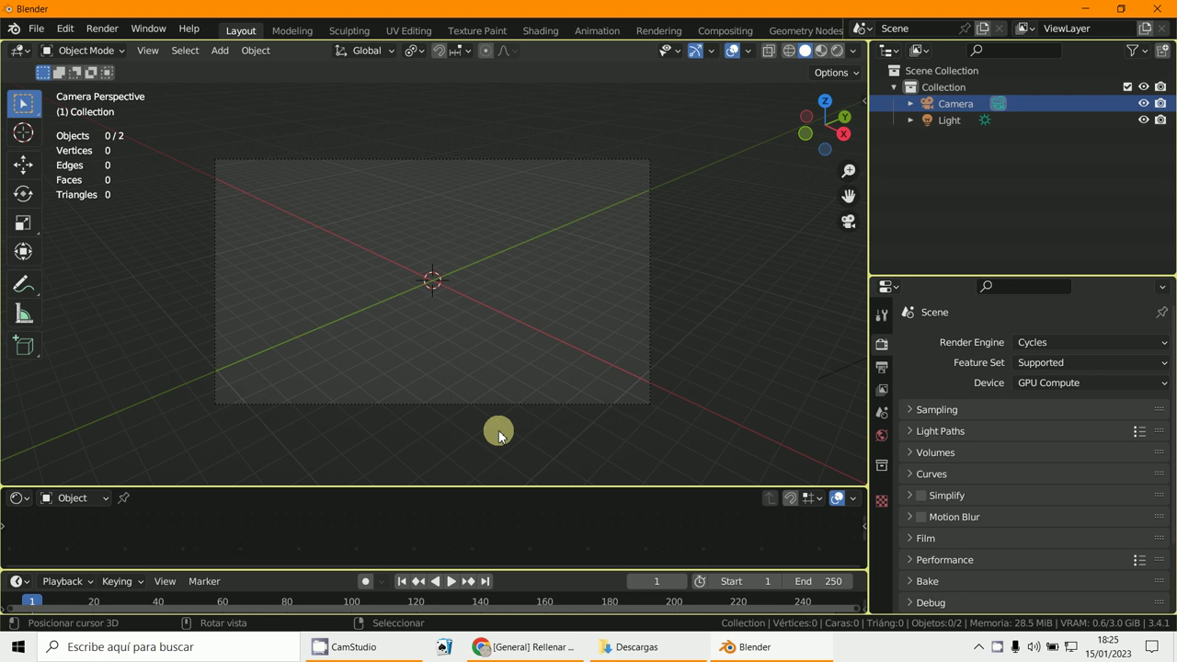
key(KP_1)
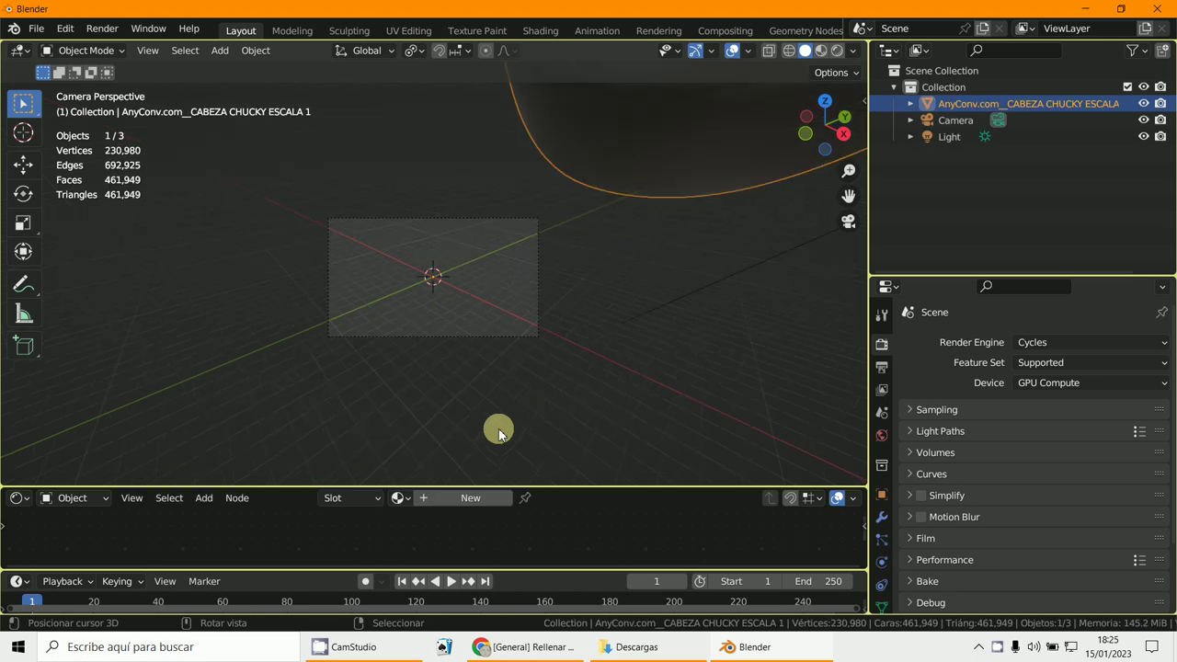
scroll(589, 446, down, 15)
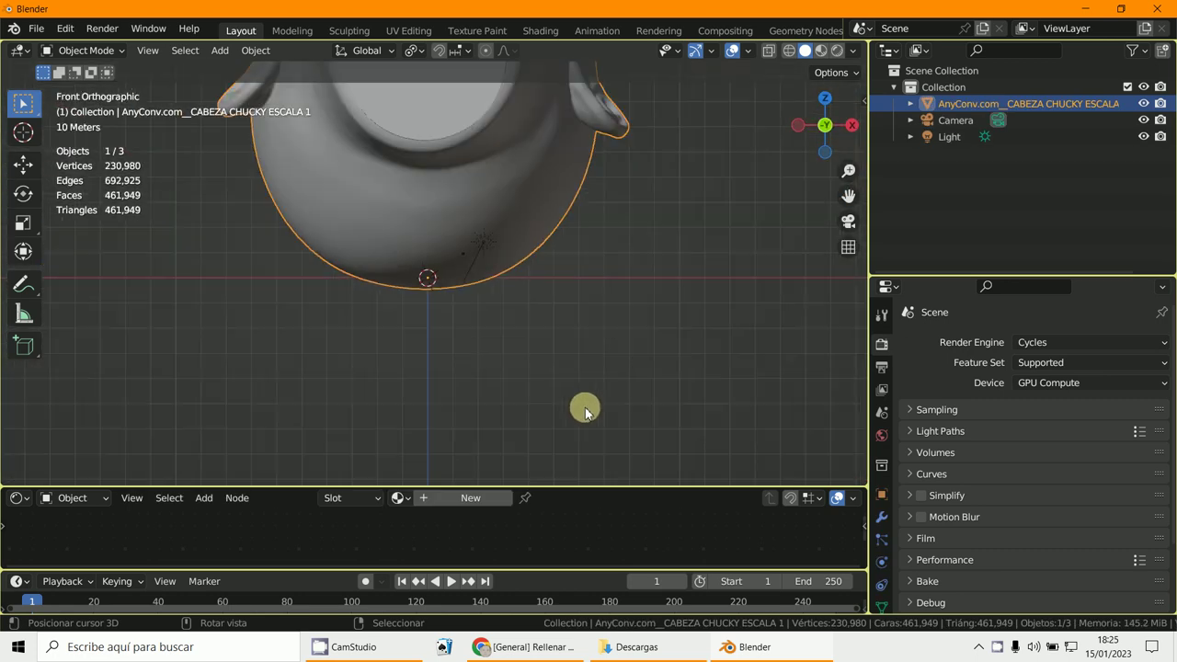
Step: Rotate the head in the right side view until it stands upright on its neck
shift+middle_drag(543, 270, 376, 468)
key(KP_3)
scroll(476, 377, down, 1)
scroll(394, 446, down, 2)
key(r)
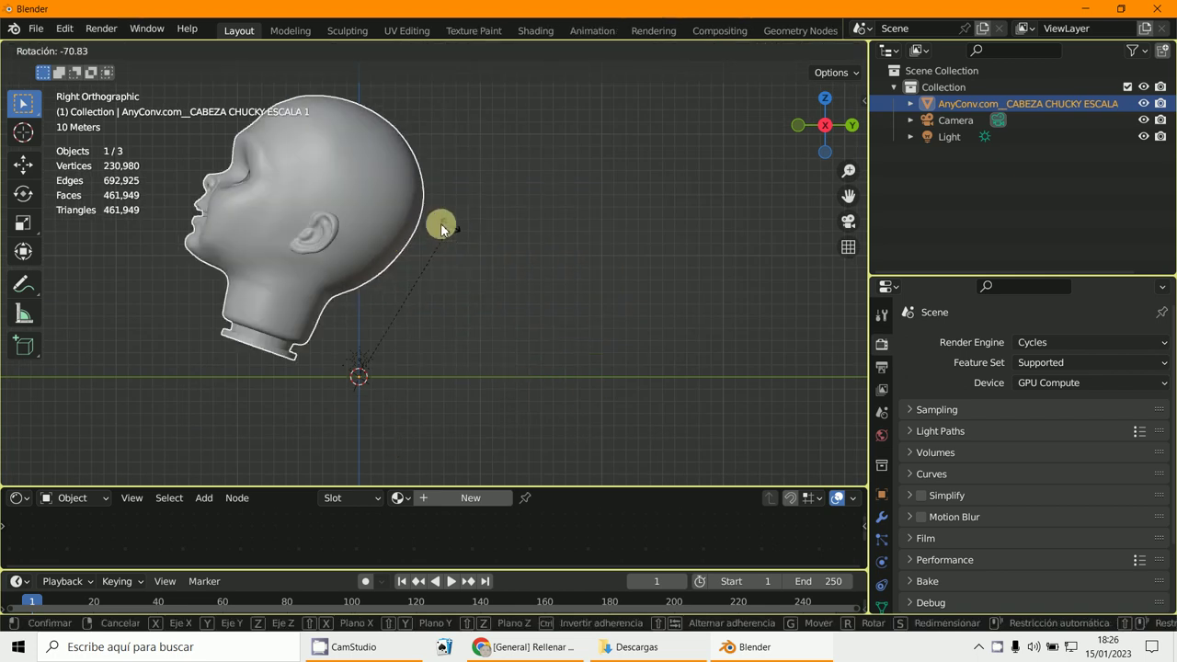
click(389, 241)
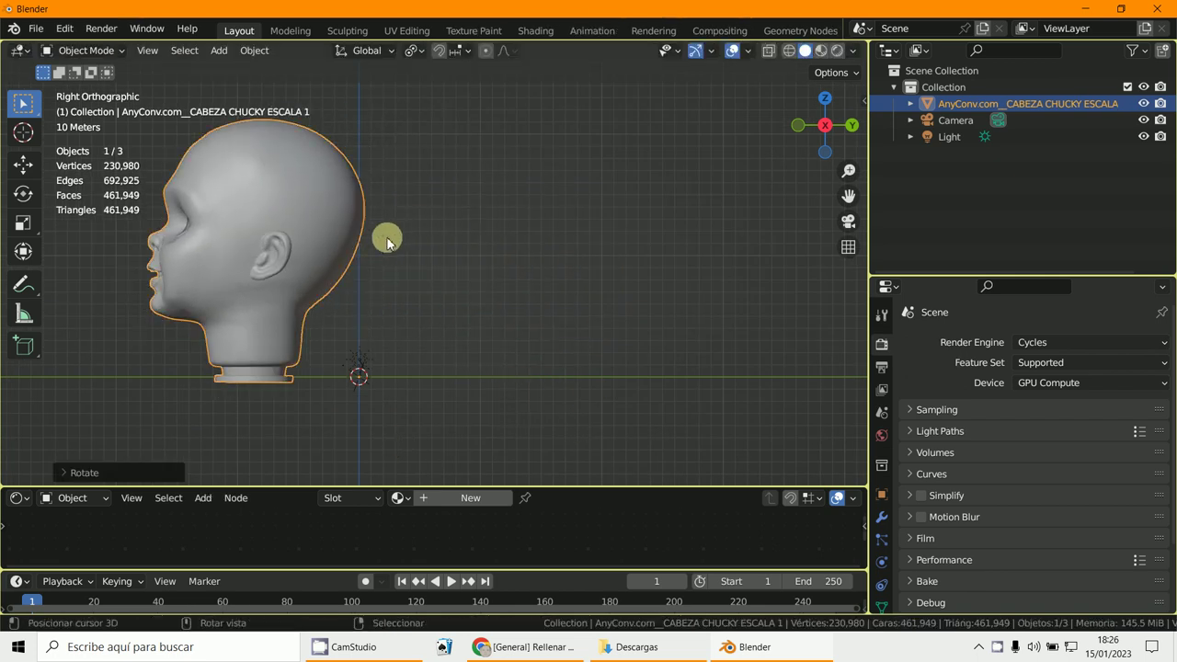
Step: In Edit Mode, select all geometry linked to the head's surface and move it clear of the loose inner pieces
shift+middle_drag(387, 239, 625, 294)
scroll(542, 288, up, 3)
mouse_move(462, 309)
shift+middle_down()
mouse_move(481, 284)
mouse_move(472, 270)
mouse_move(470, 294)
shift+middle_up()
click(84, 52)
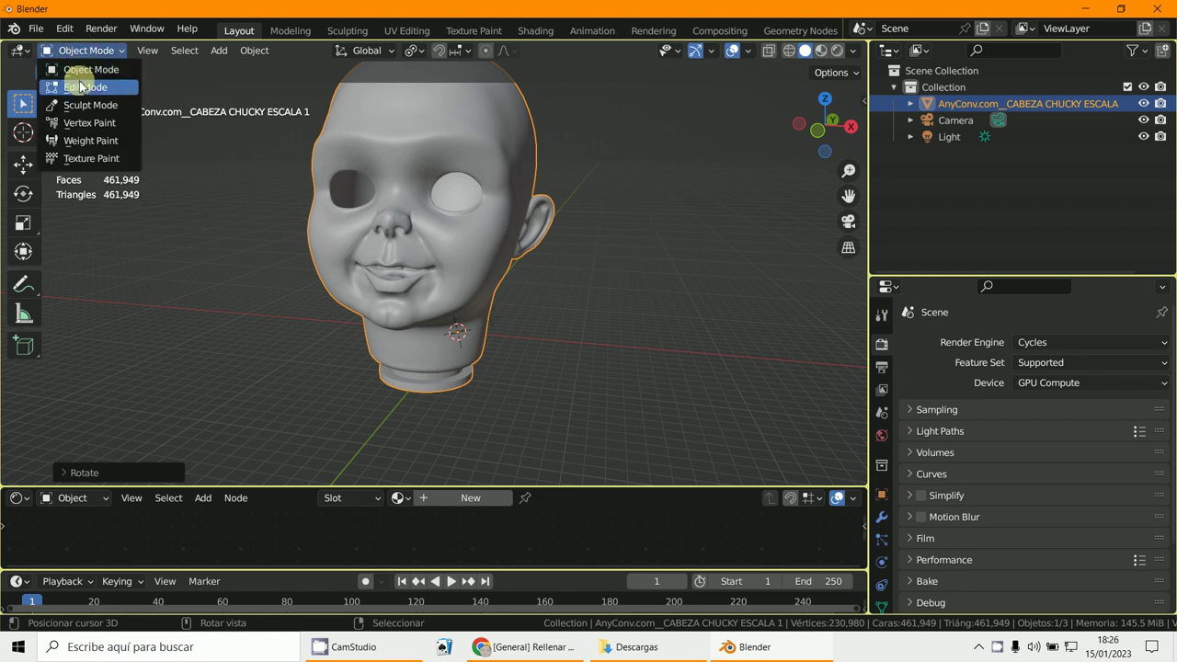
key(Return)
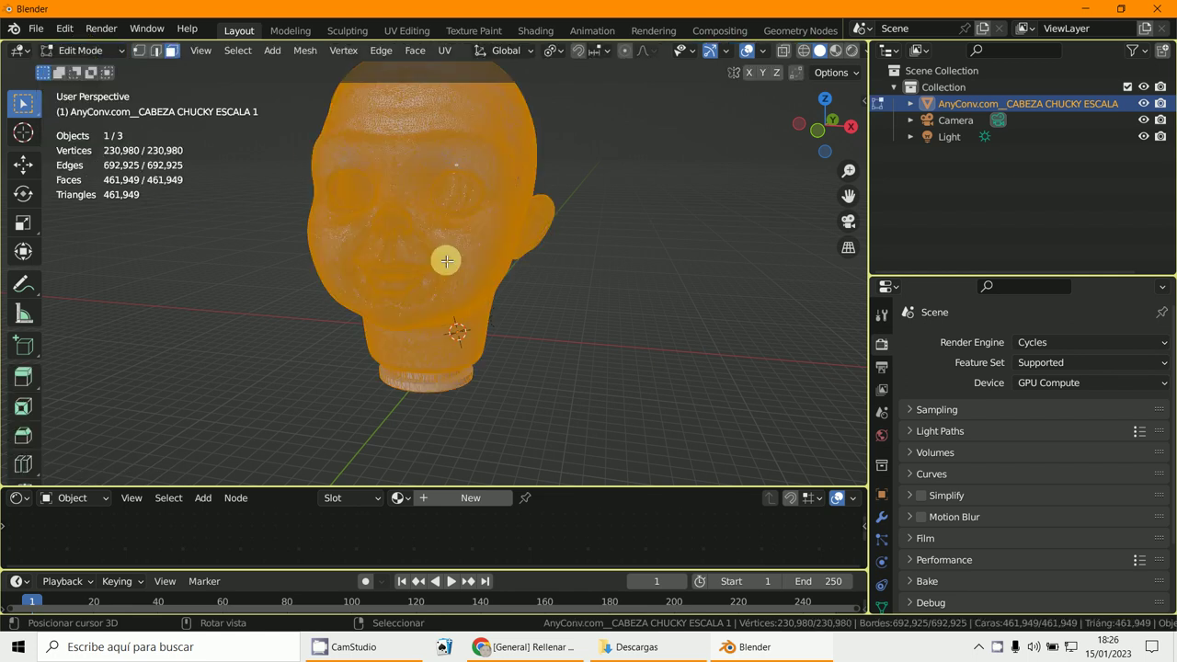
click(447, 261)
key(ctrl+l)
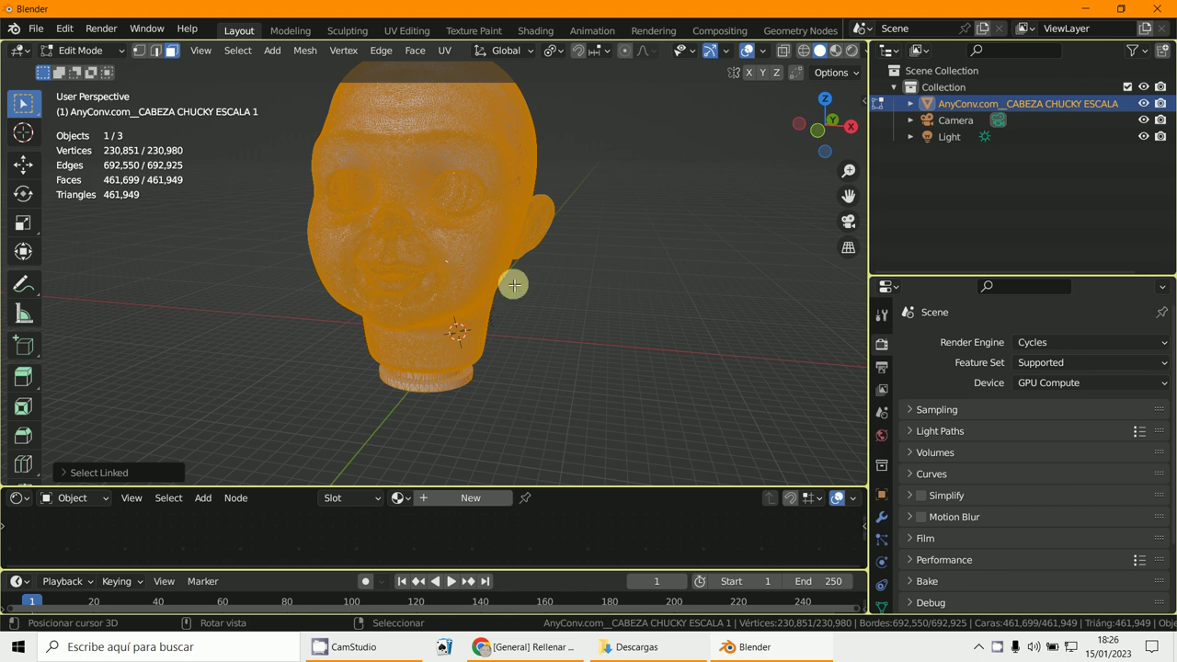
key(g)
click(730, 346)
Step: Invert the selection and delete the vertices of the two loose pieces left outside the head
scroll(562, 323, up, 2)
middle_drag(566, 327, 582, 261)
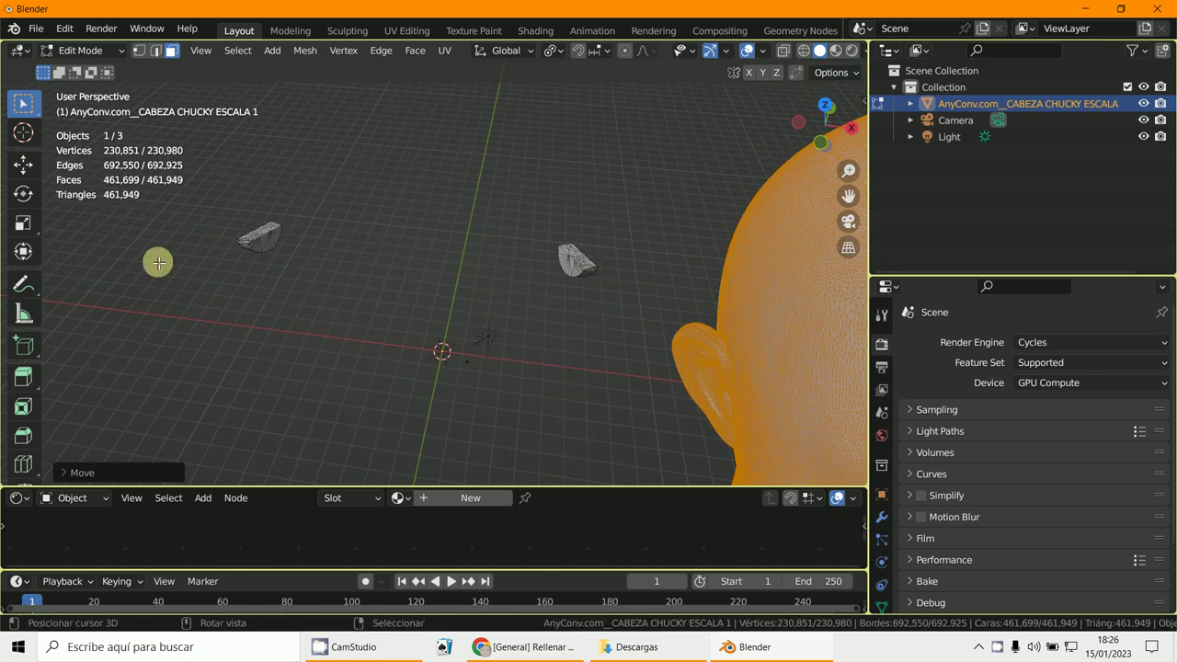
scroll(224, 249, up, 3)
scroll(202, 247, down, 2)
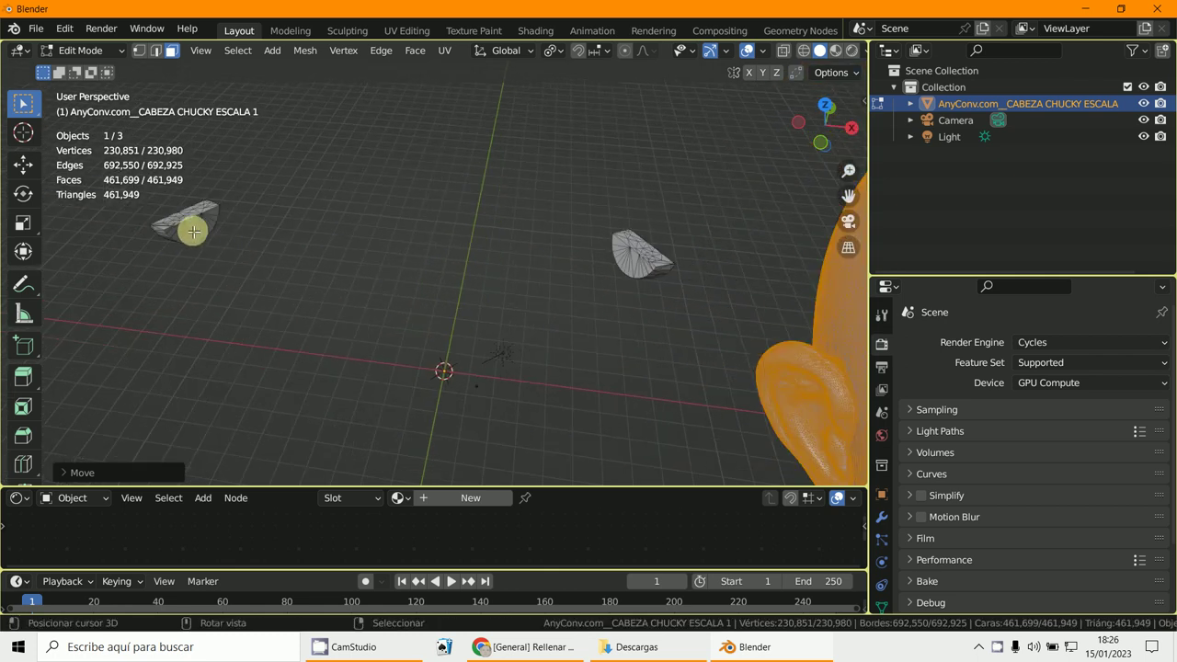
shift+middle_drag(190, 229, 400, 299)
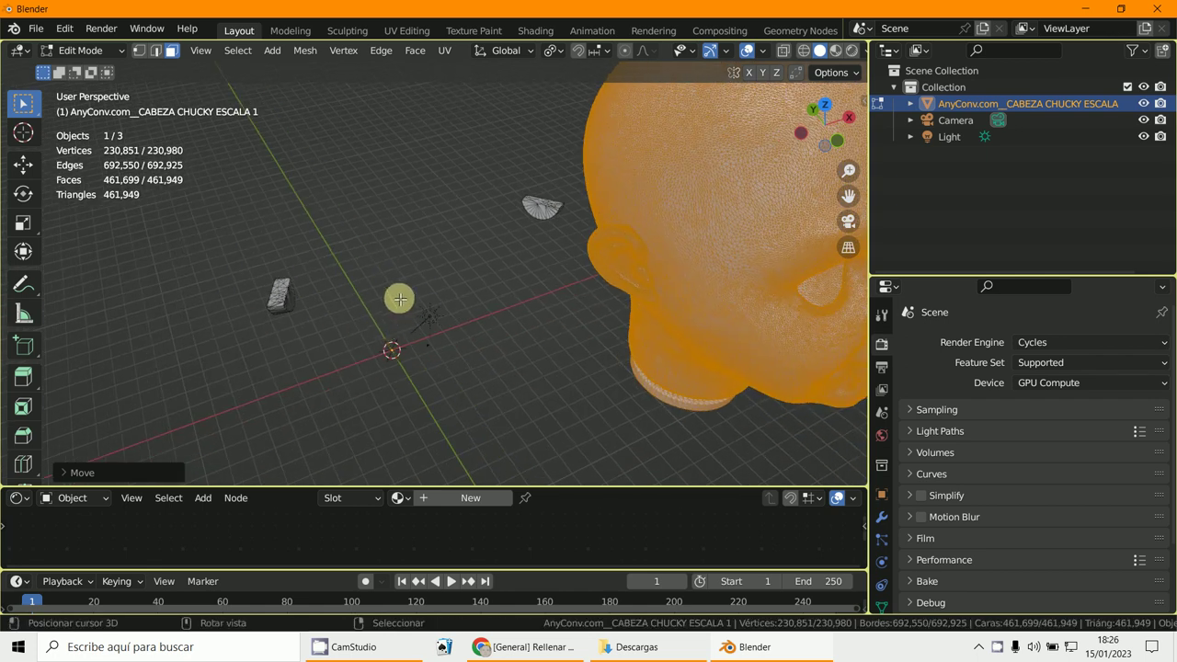
key(ctrl)
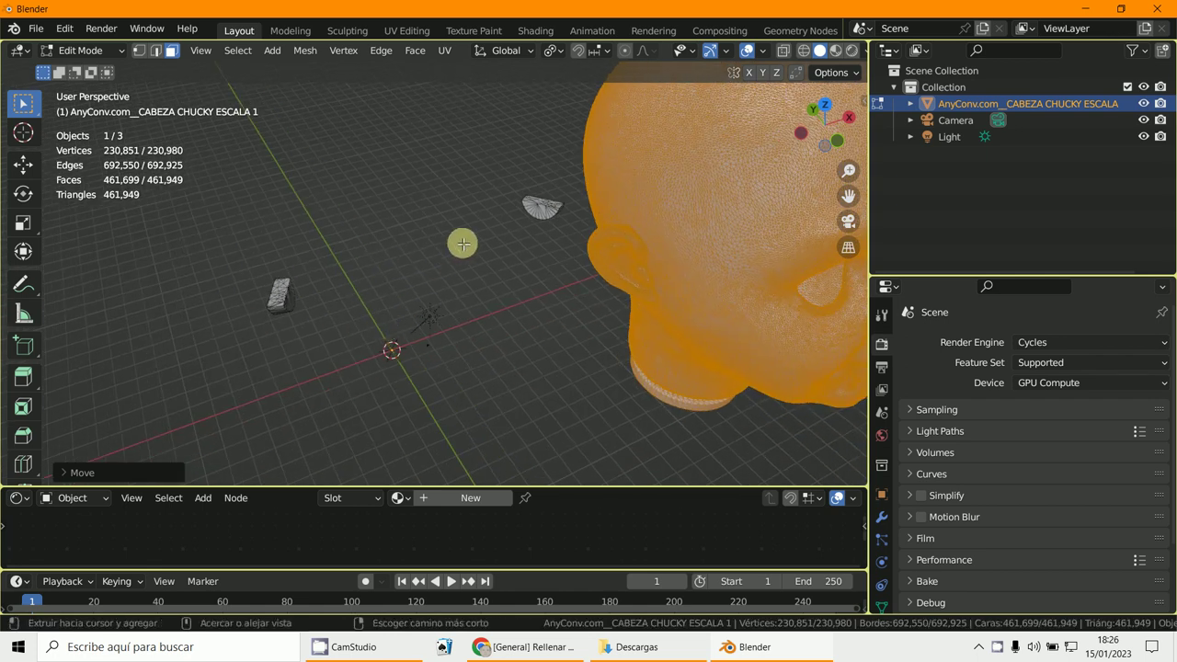
key(ctrl+i)
key(x)
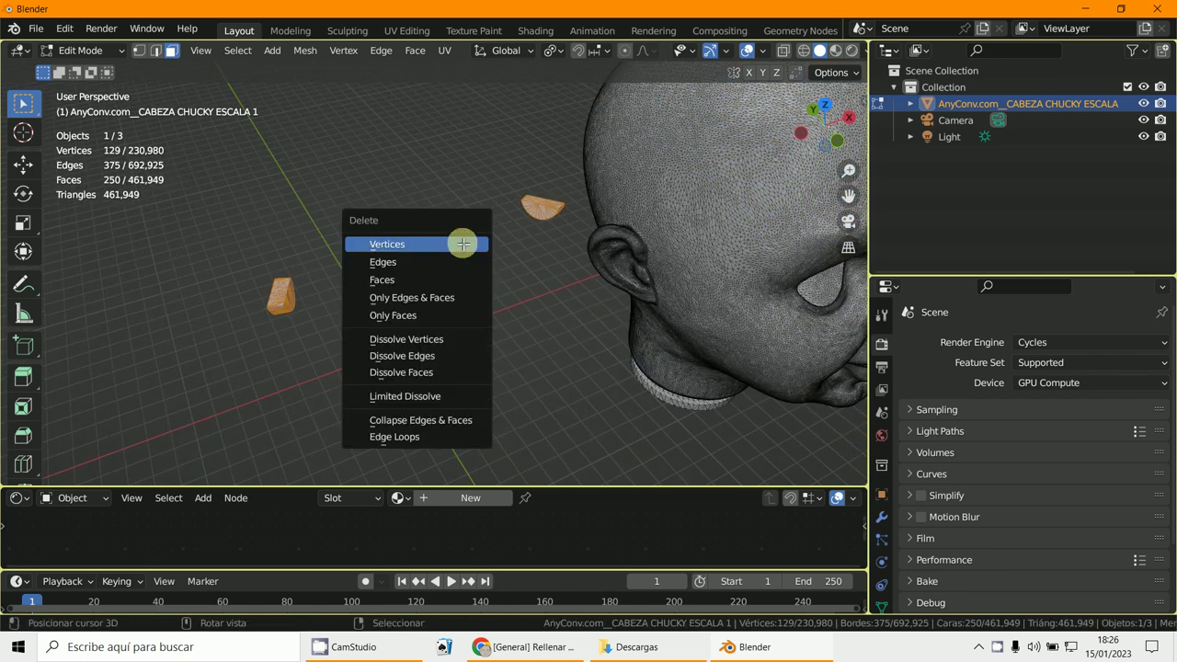
key(Return)
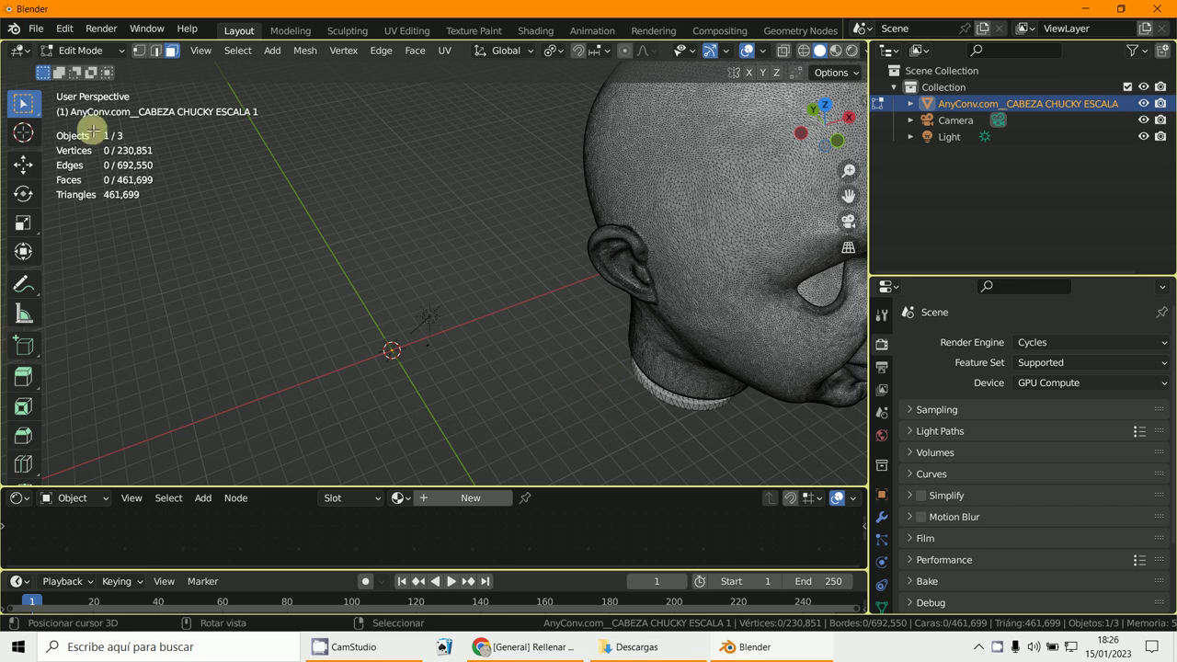
Step: In Object Mode, set the head's origin to its geometry and clear its location to centre it in the scene
middle_drag(597, 395, 634, 404)
click(81, 51)
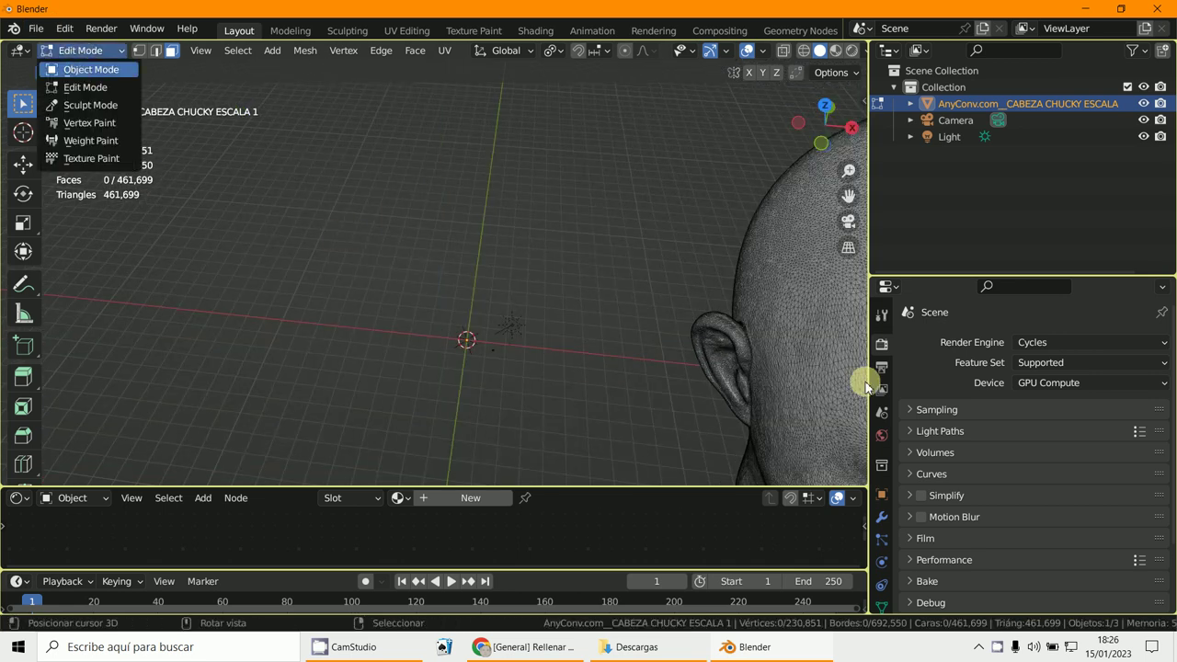
key(Return)
key(alt+g)
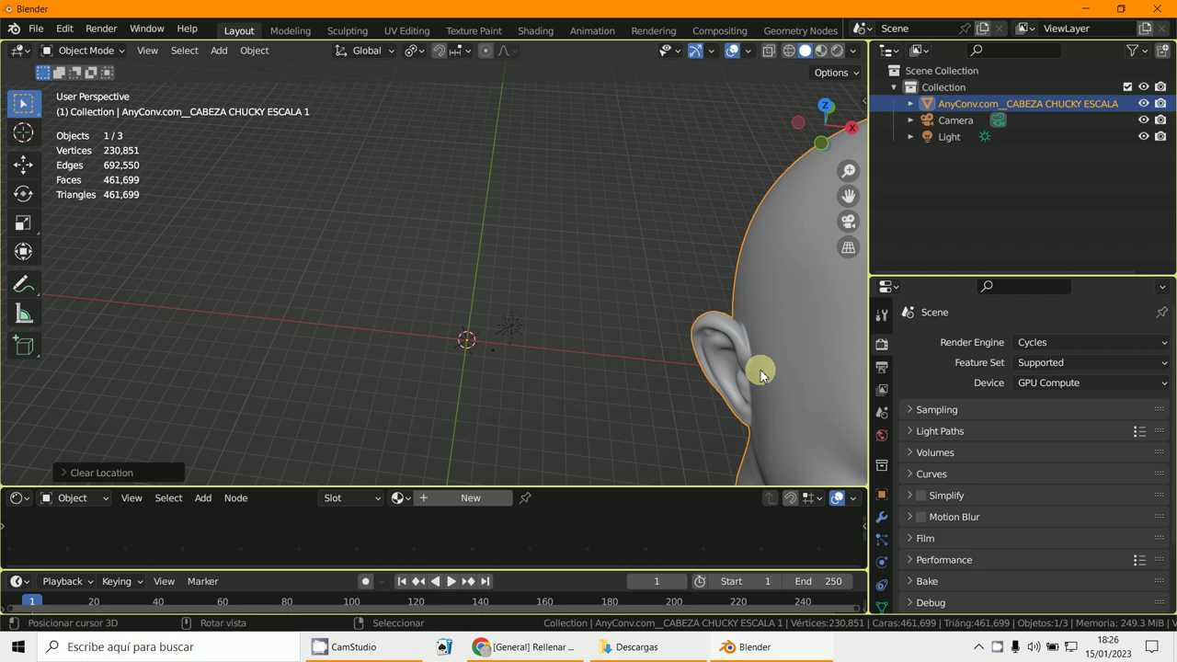
click(255, 50)
mouse_move(275, 87)
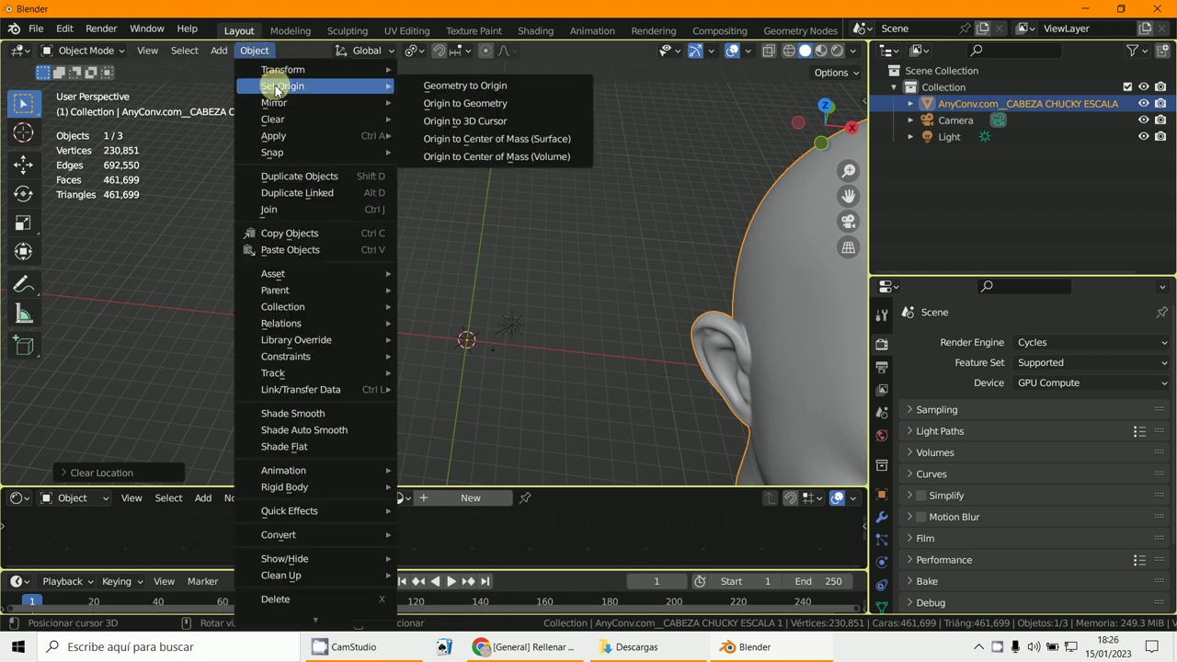
click(450, 108)
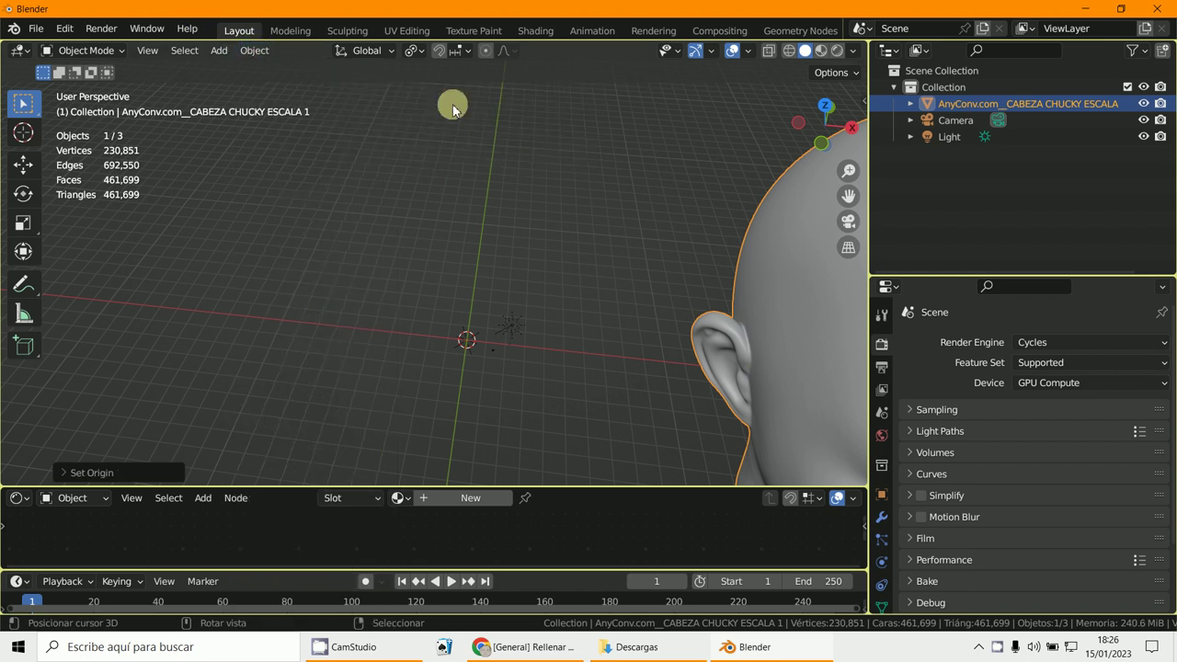
key(alt+g)
Step: In the top view, rotate the head about 2° and nudge it so the nose lines up with the Y axis
key(KP_1)
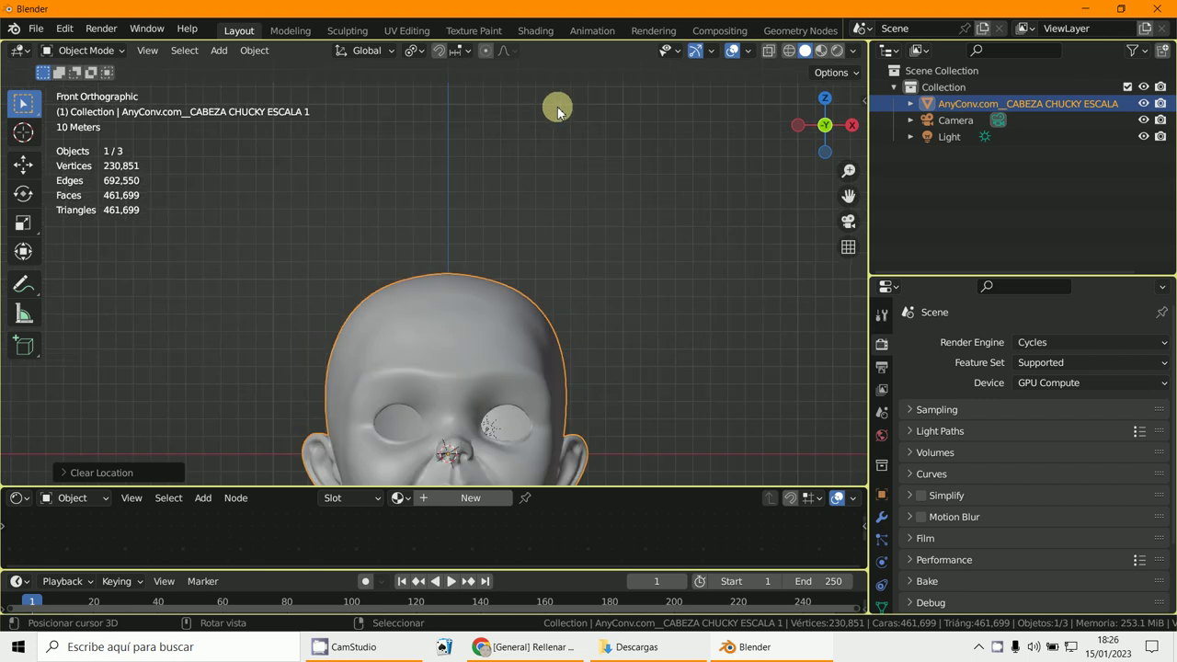
scroll(518, 236, down, 1)
shift+middle_drag(517, 236, 530, 153)
key(KP_7)
scroll(530, 153, up, 5)
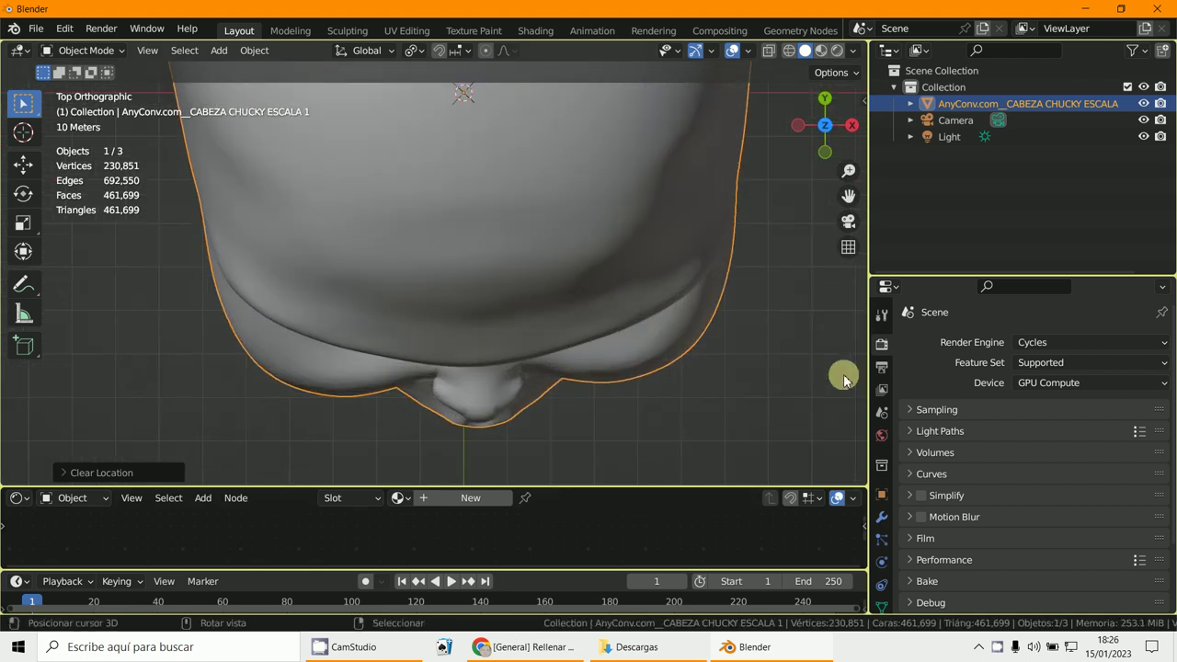
scroll(551, 440, down, 1)
shift+middle_drag(614, 381, 572, 397)
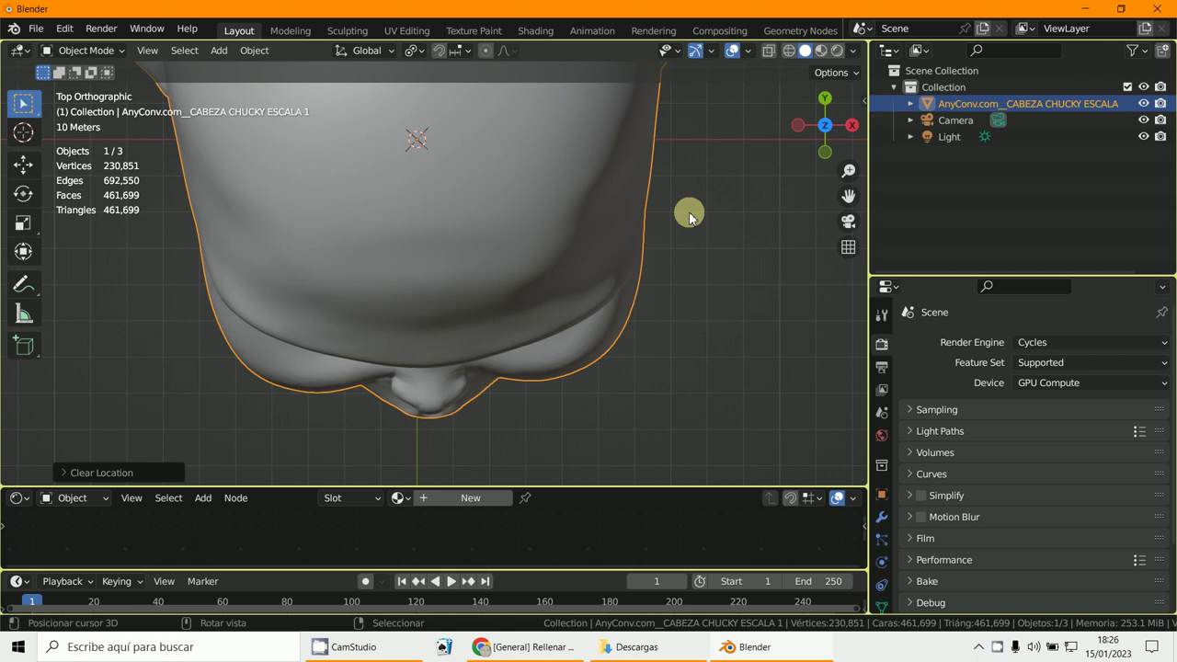
key(r)
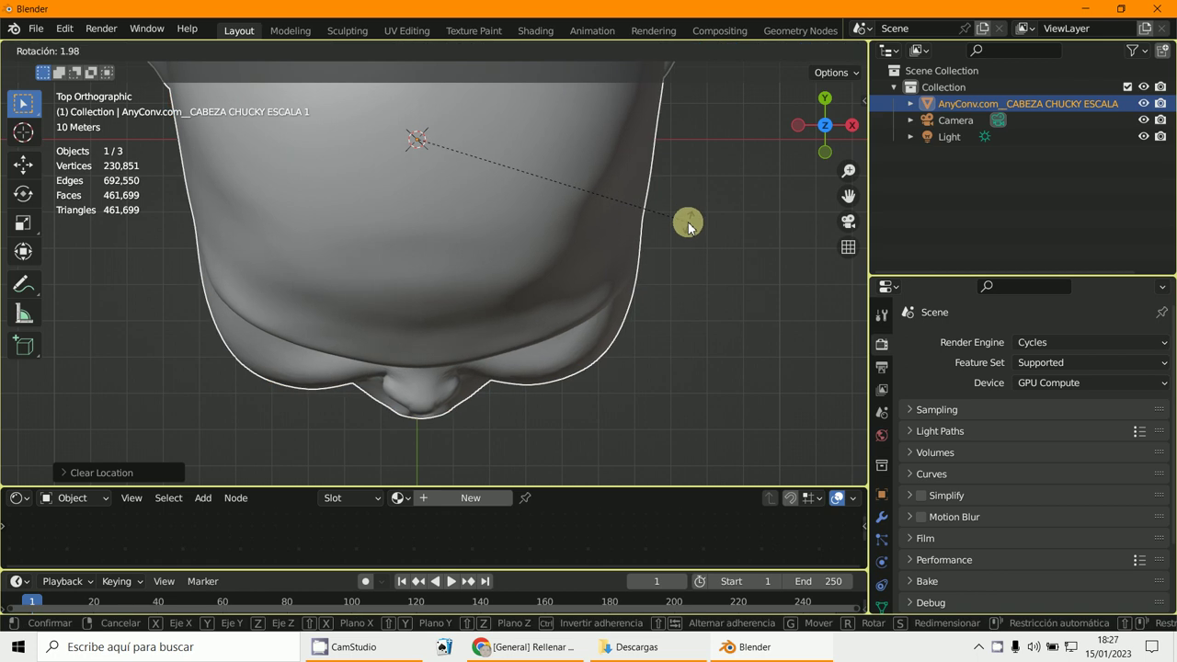
click(688, 227)
key(g)
click(683, 223)
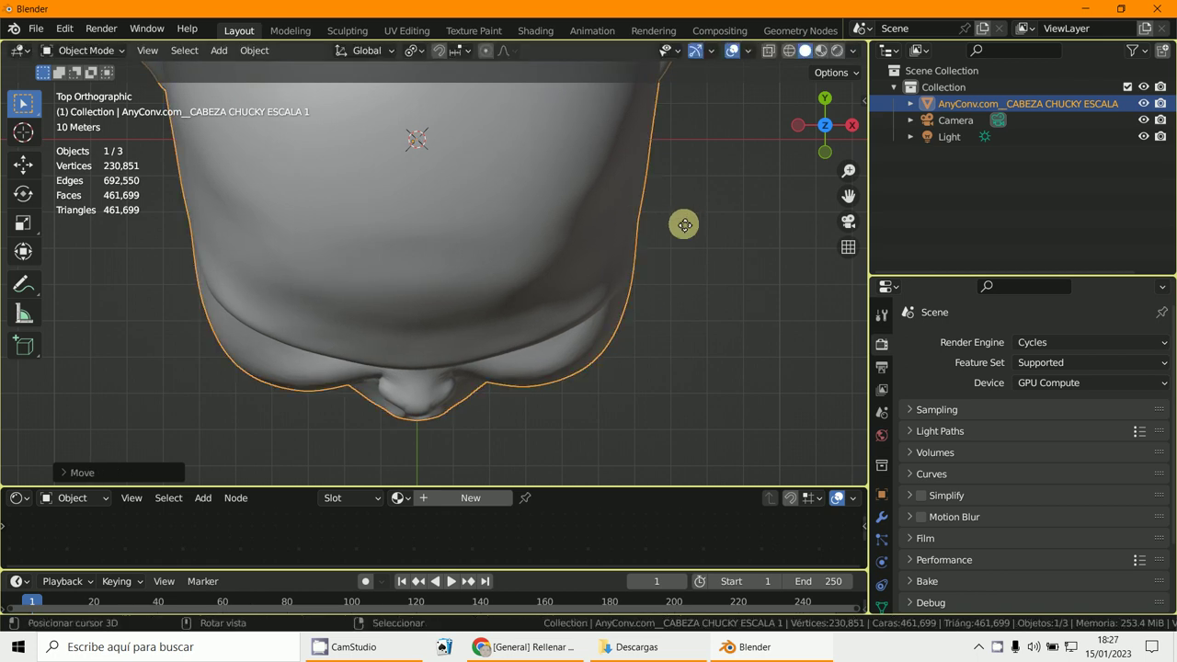
Step: Apply the head's Rotation & Scale transforms
middle_drag(683, 224, 630, 258)
key(ctrl+a)
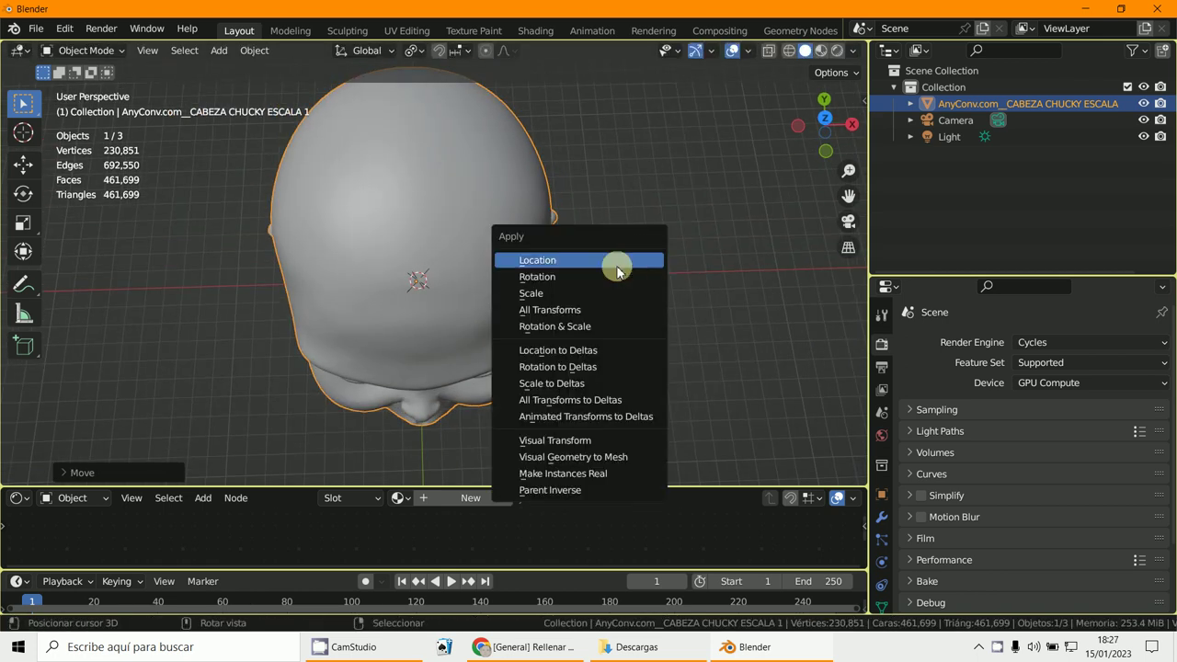
click(587, 332)
Step: Turn on the Face Orientation overlay and inspect the normals around the head's neck base from the front
middle_drag(586, 332, 475, 335)
click(85, 50)
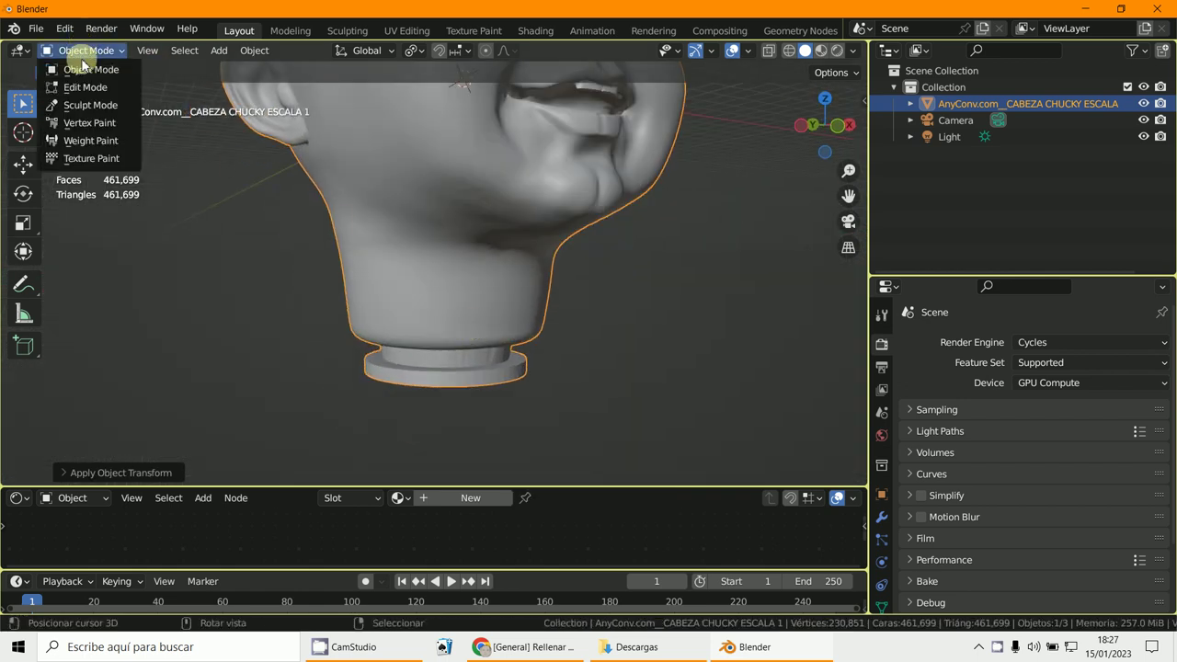
click(749, 52)
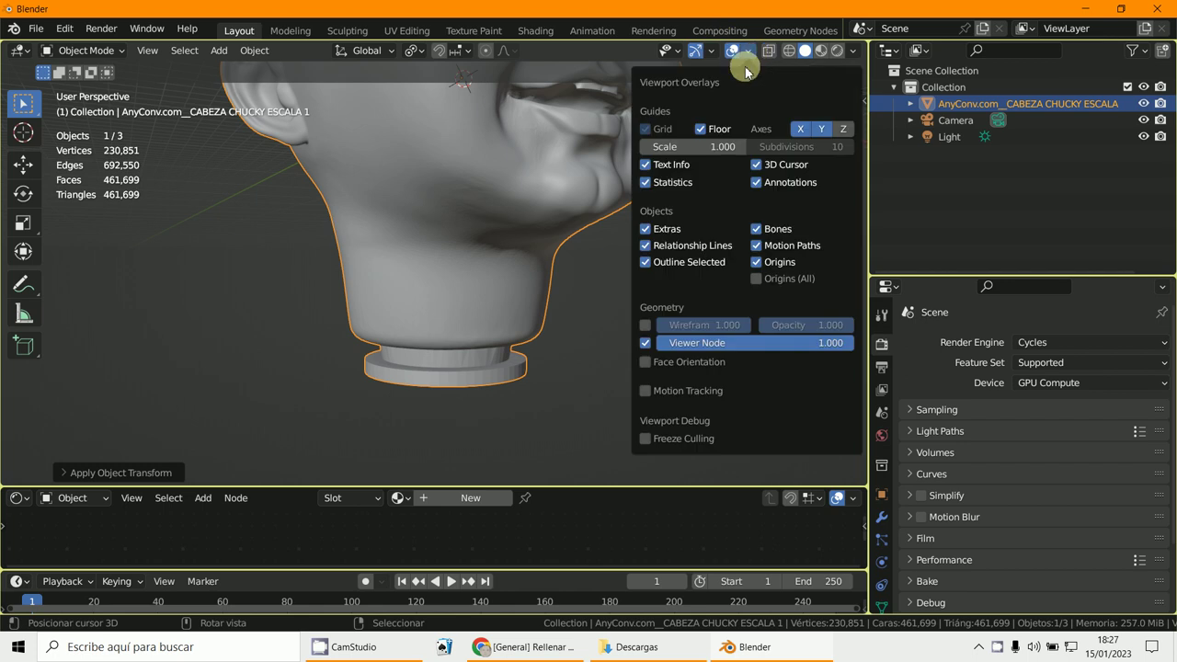
click(646, 361)
middle_drag(568, 310, 502, 321)
key(KP_1)
scroll(575, 317, up, 3)
scroll(502, 321, up, 3)
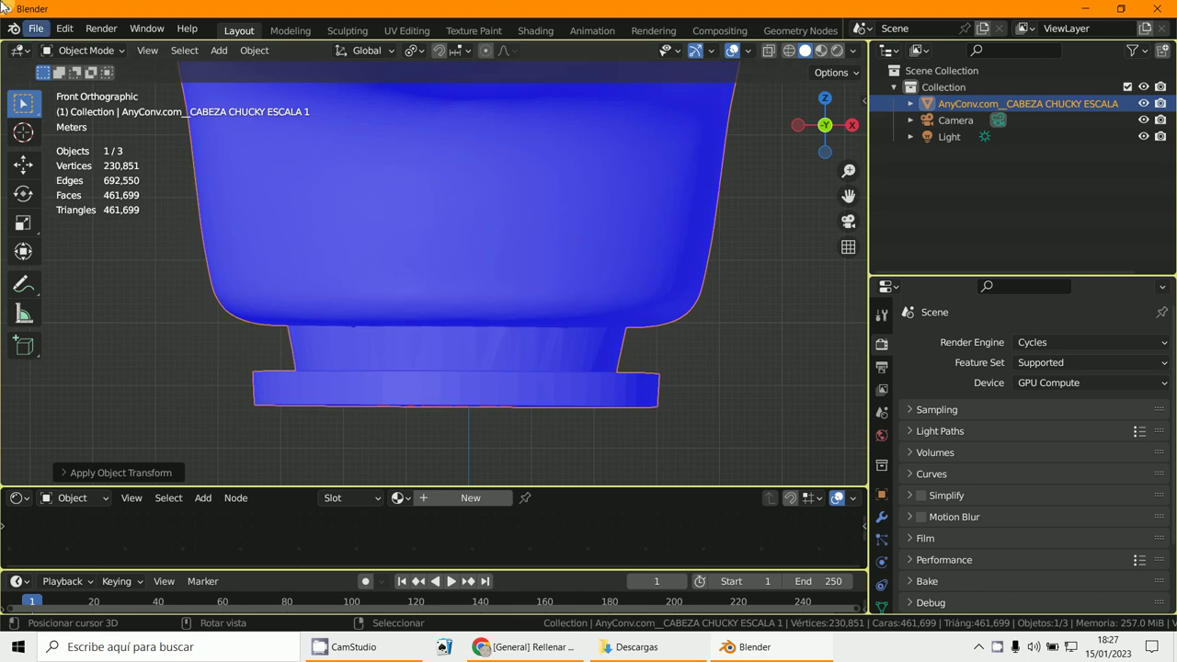
Step: Put the head in Edit Mode and turn off the Face Orientation overlay
click(70, 51)
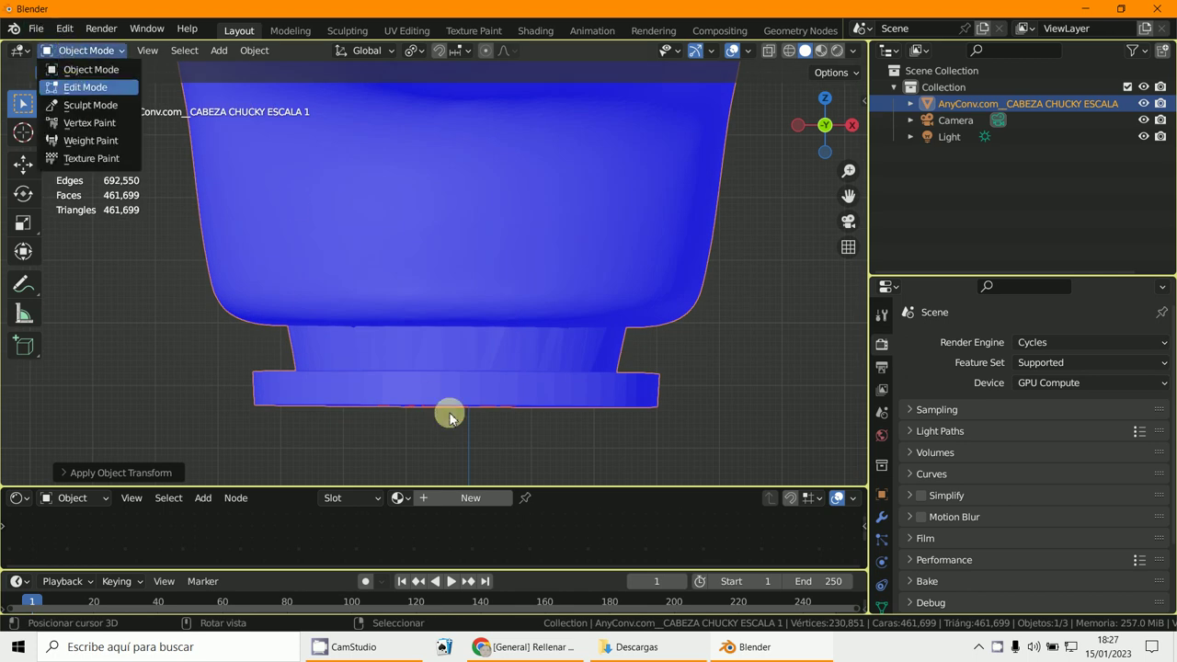
key(Return)
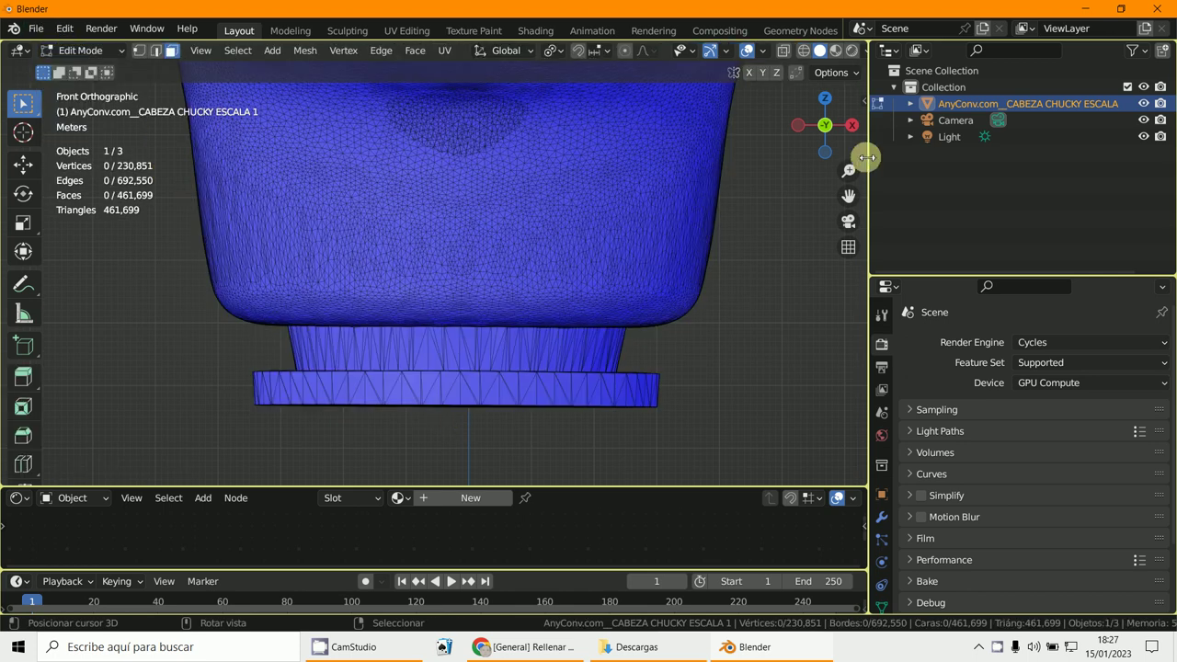
click(763, 51)
click(660, 378)
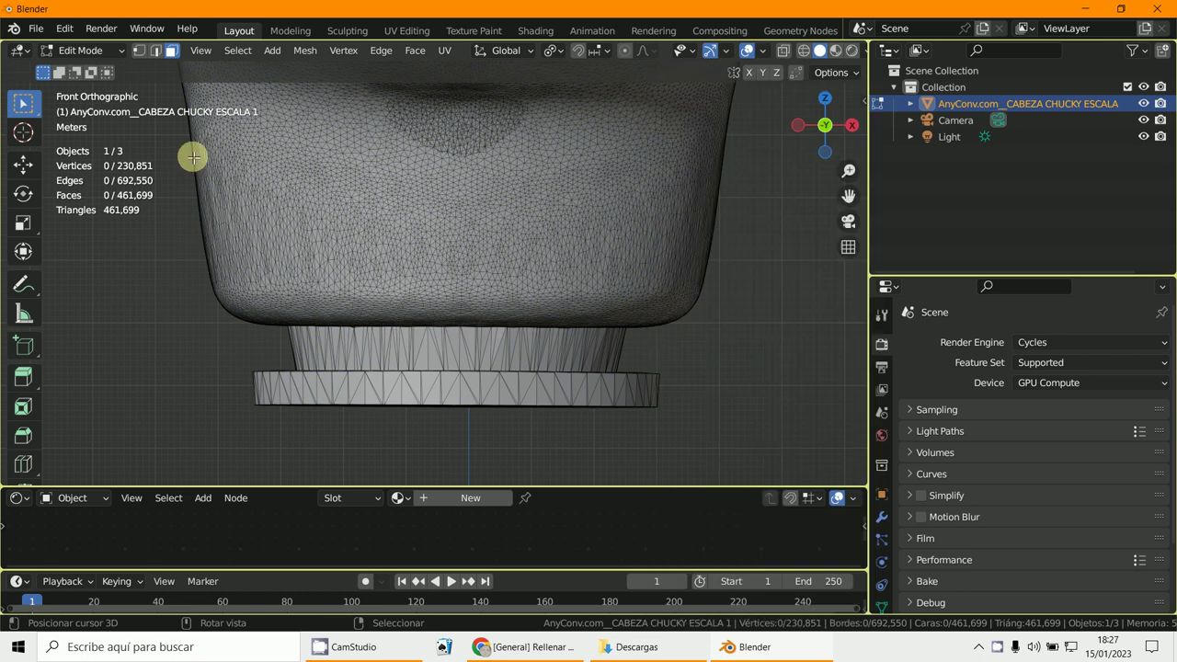
Step: Box-select the lowest ring of vertices on the neck base in wireframe vertex mode and delete those vertices
click(139, 51)
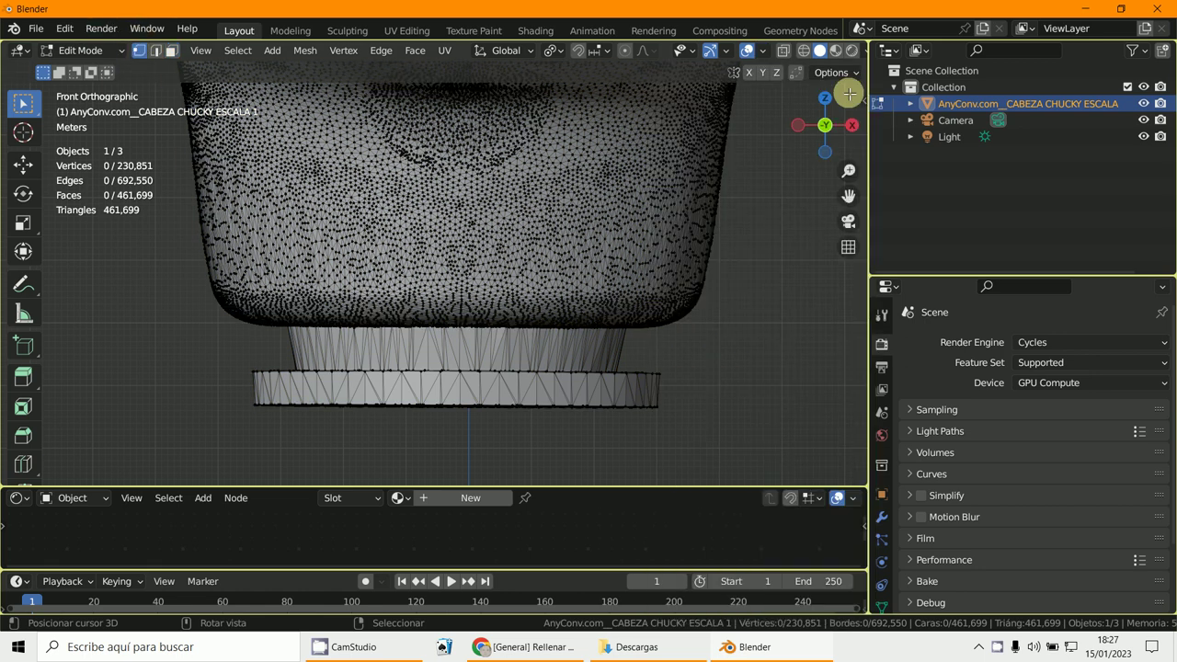
click(804, 53)
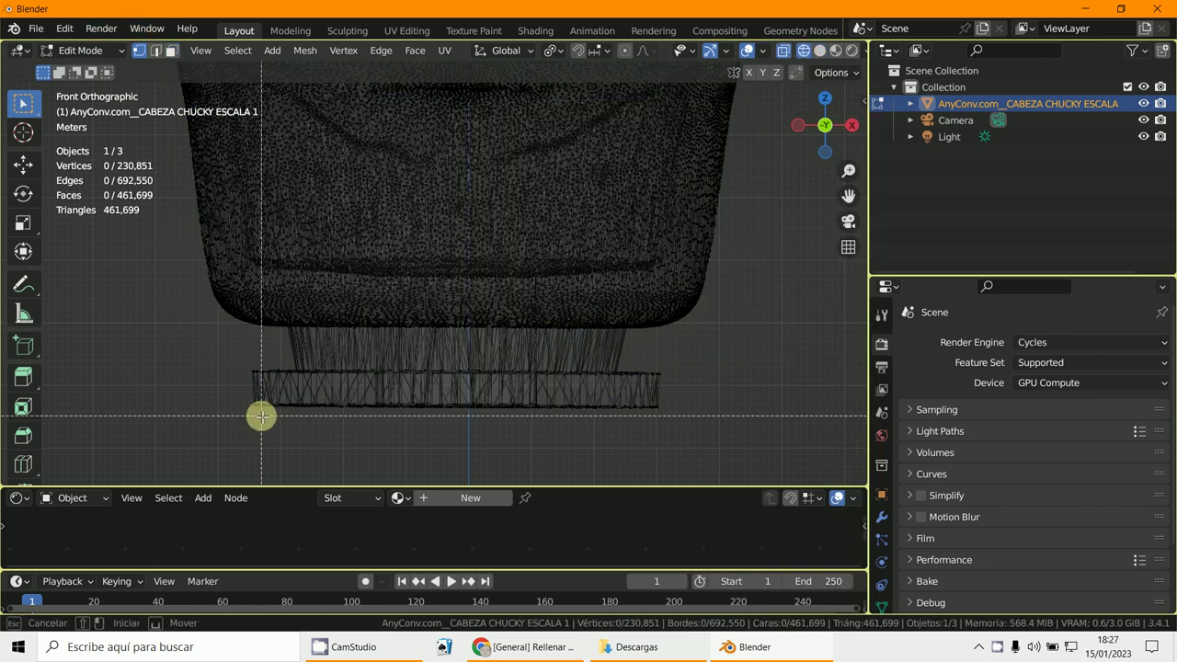
drag(242, 399, 683, 423)
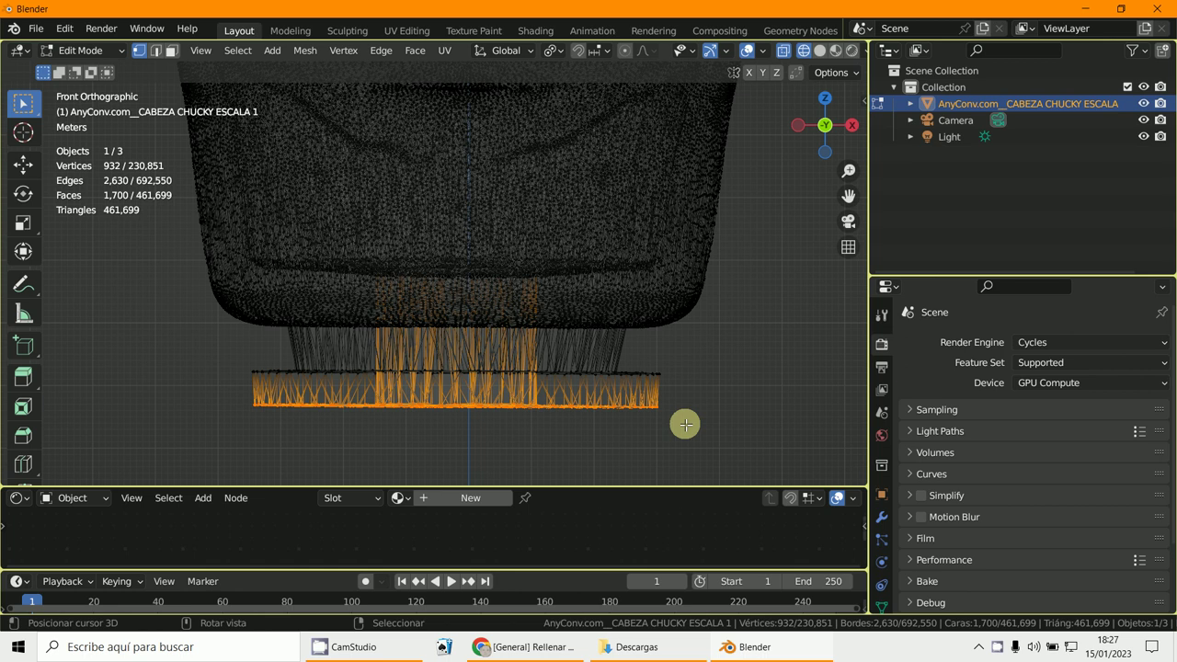
scroll(698, 377, up, 2)
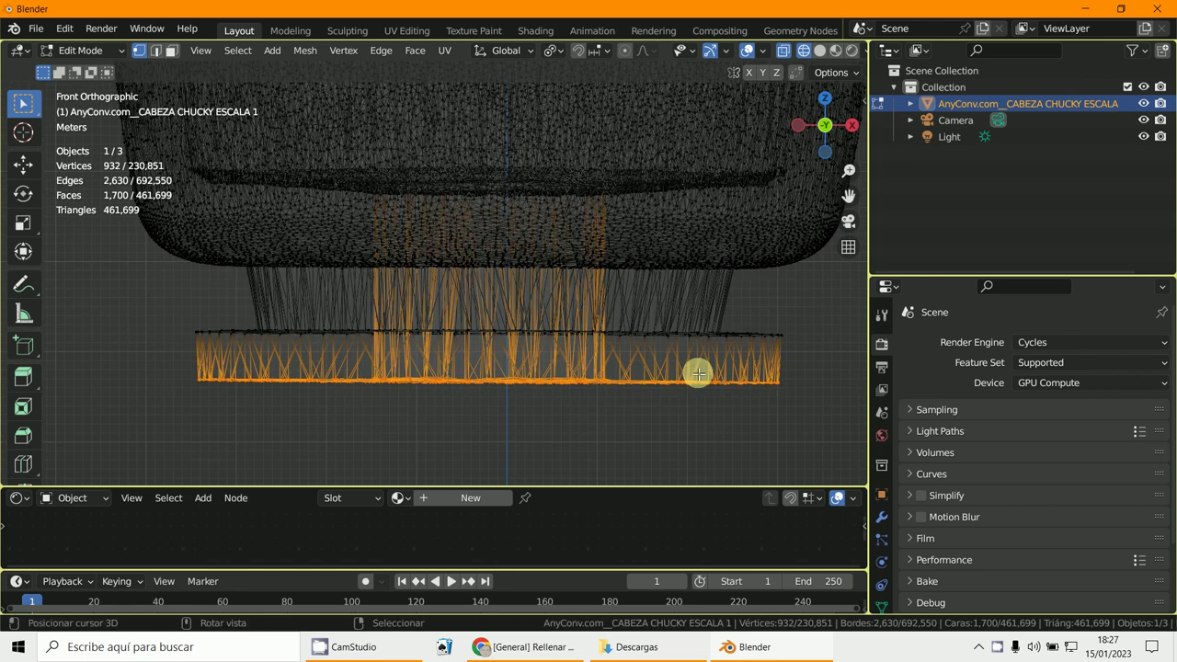
key(x)
click(699, 374)
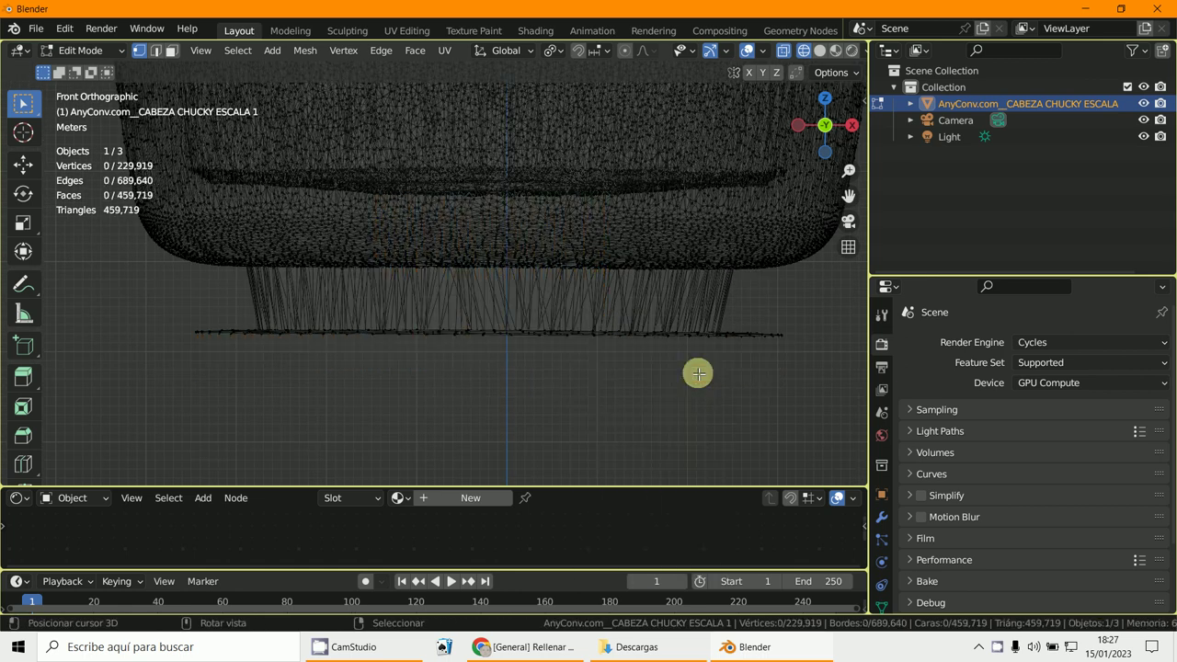
Step: Return to solid shading and select the rim edge loop of the central opening inside the neck base
middle_drag(696, 371, 679, 296)
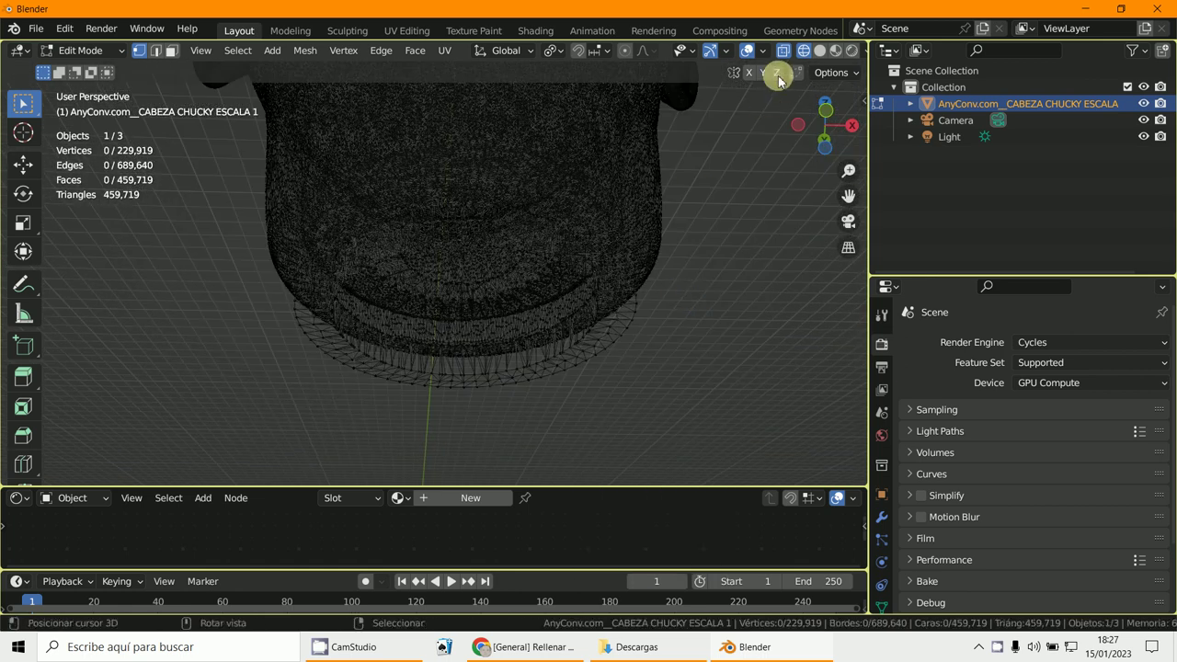
click(813, 52)
mouse_move(615, 220)
middle_down()
mouse_move(634, 190)
mouse_move(449, 223)
mouse_move(469, 197)
mouse_move(386, 341)
mouse_move(396, 268)
mouse_move(405, 291)
mouse_move(377, 371)
mouse_move(410, 399)
mouse_move(459, 296)
middle_up()
scroll(451, 331, up, 3)
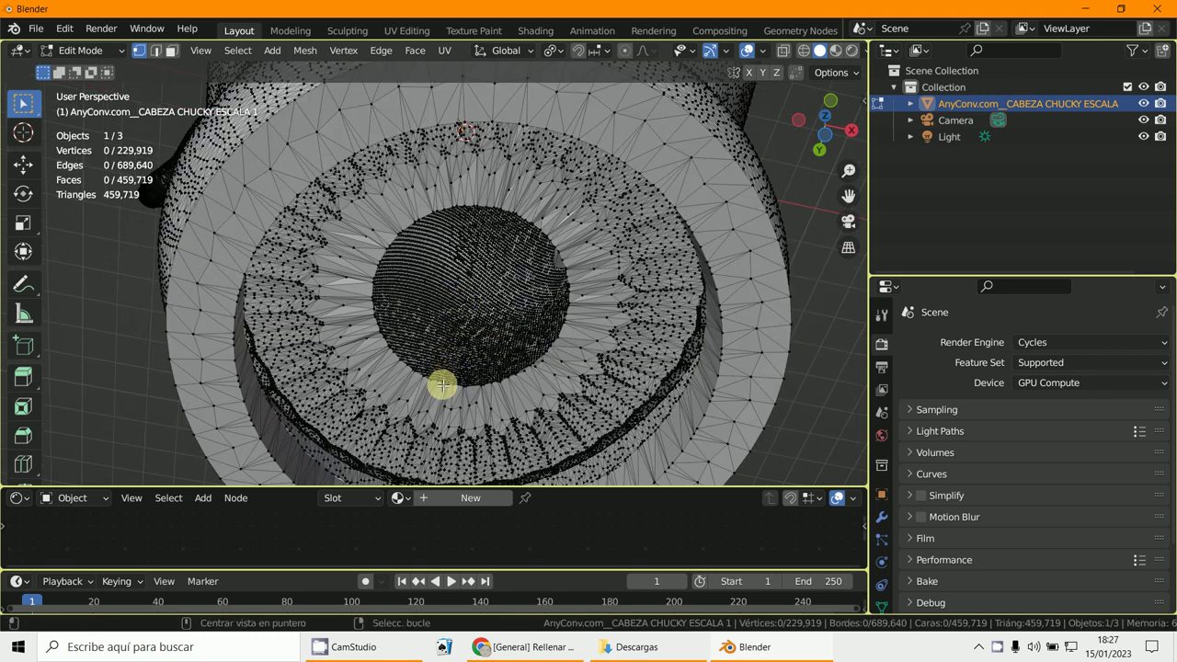
alt+right_click(442, 385)
middle_drag(446, 380, 394, 279)
scroll(476, 276, up, 2)
alt+click(416, 292)
Step: Delete the stray vertex whose triangles jut into the neck's central opening
scroll(423, 293, down, 3)
scroll(395, 278, up, 5)
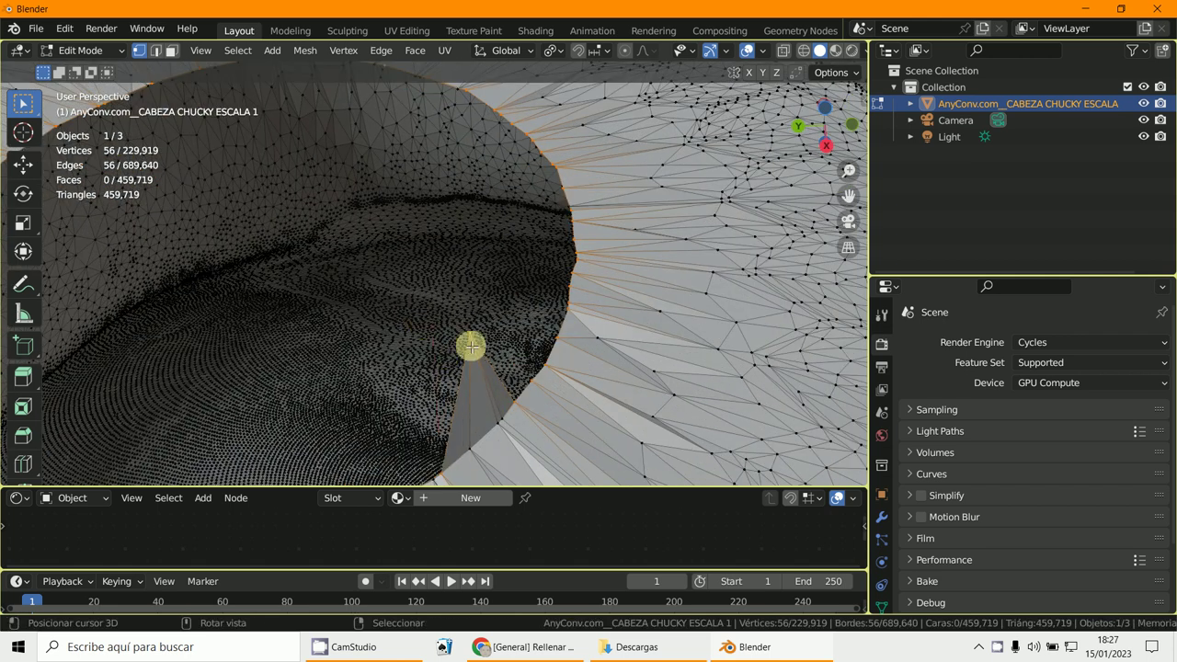
click(471, 345)
scroll(471, 347, up, 1)
middle_drag(476, 355, 599, 250)
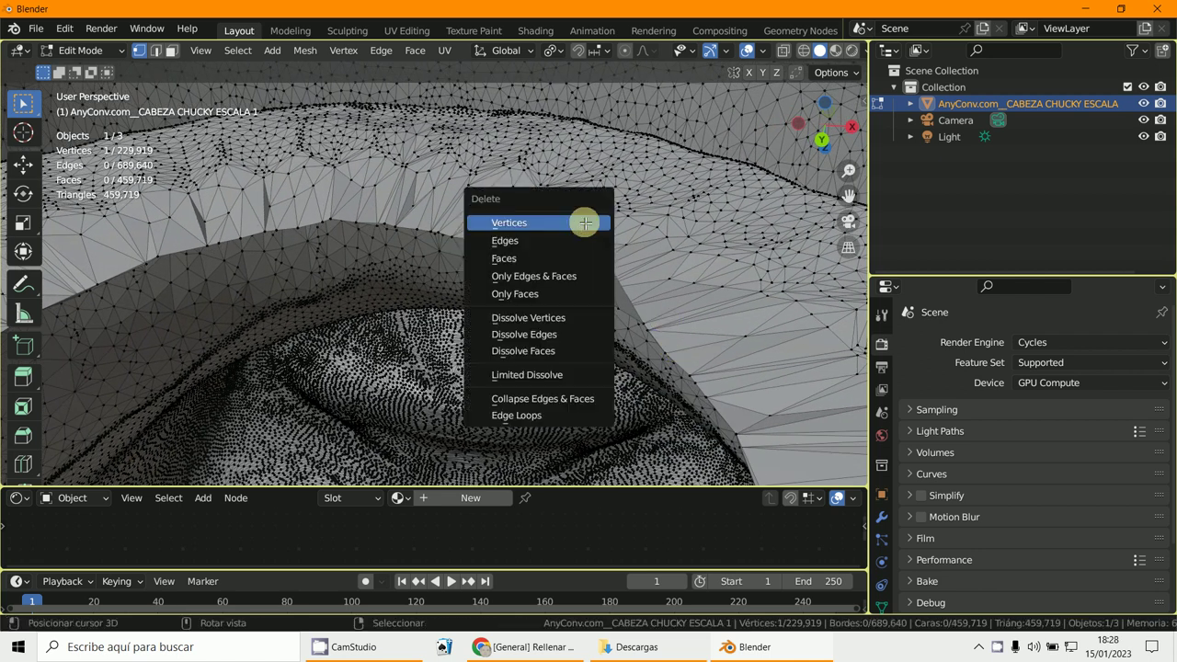
click(586, 223)
Step: Select the complete rim loop of the central opening and merge its vertices at center to close the hole
middle_drag(582, 223, 201, 315)
alt+click(524, 290)
scroll(373, 246, up, 6)
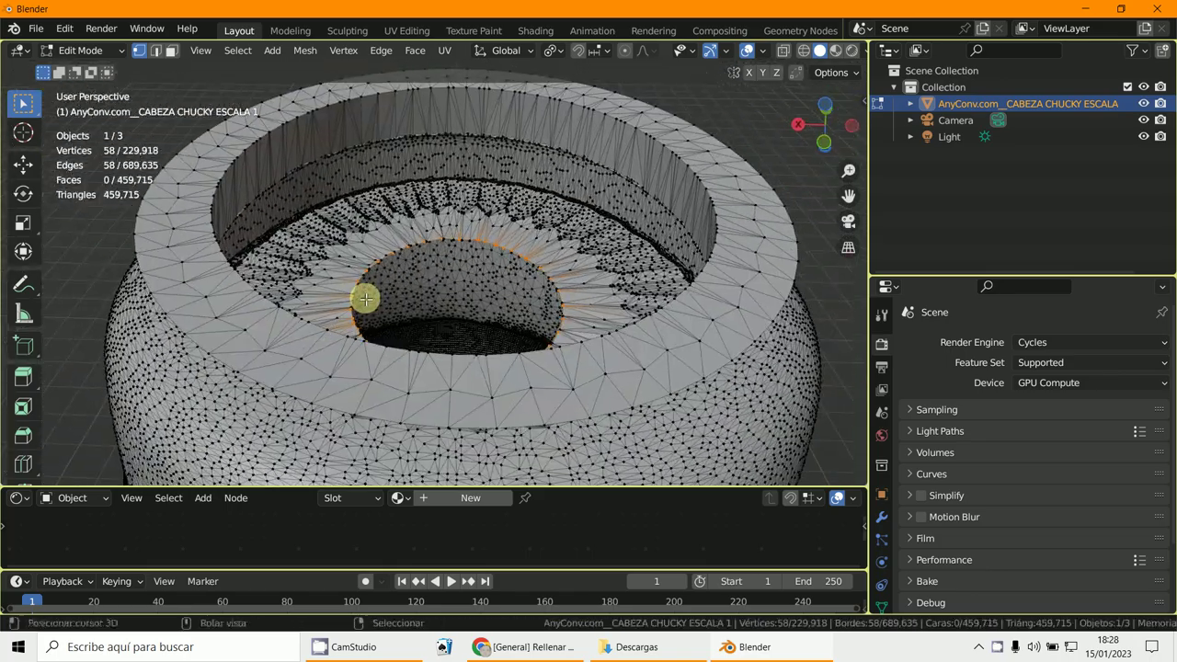
middle_drag(381, 344, 298, 304)
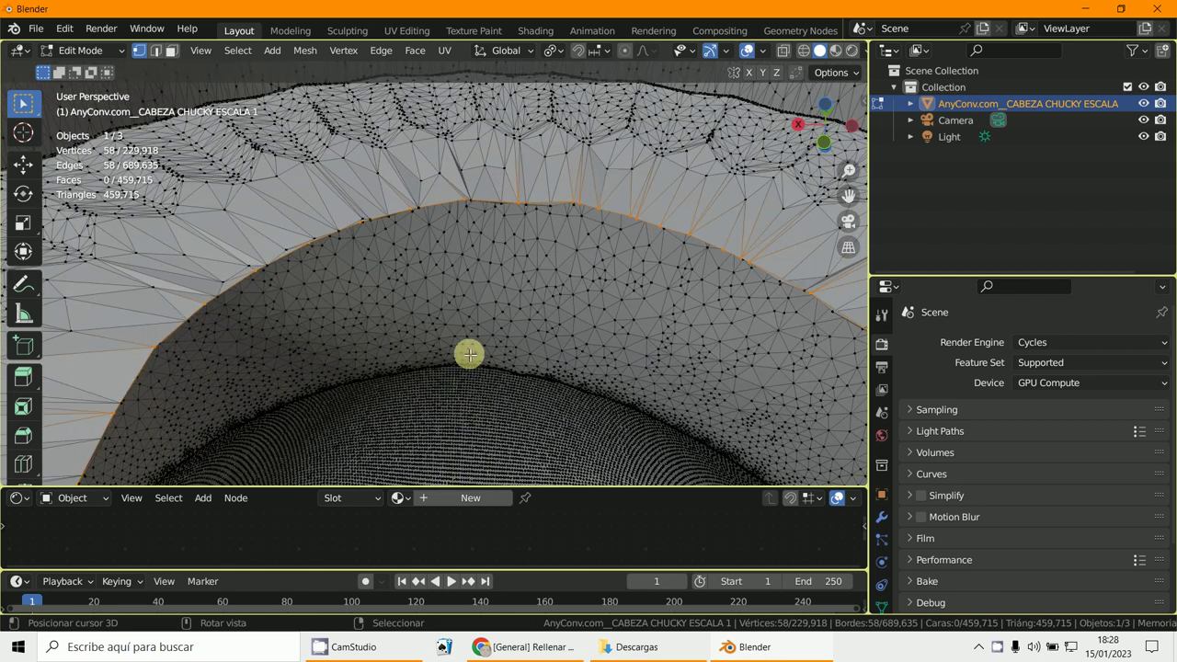
key(m)
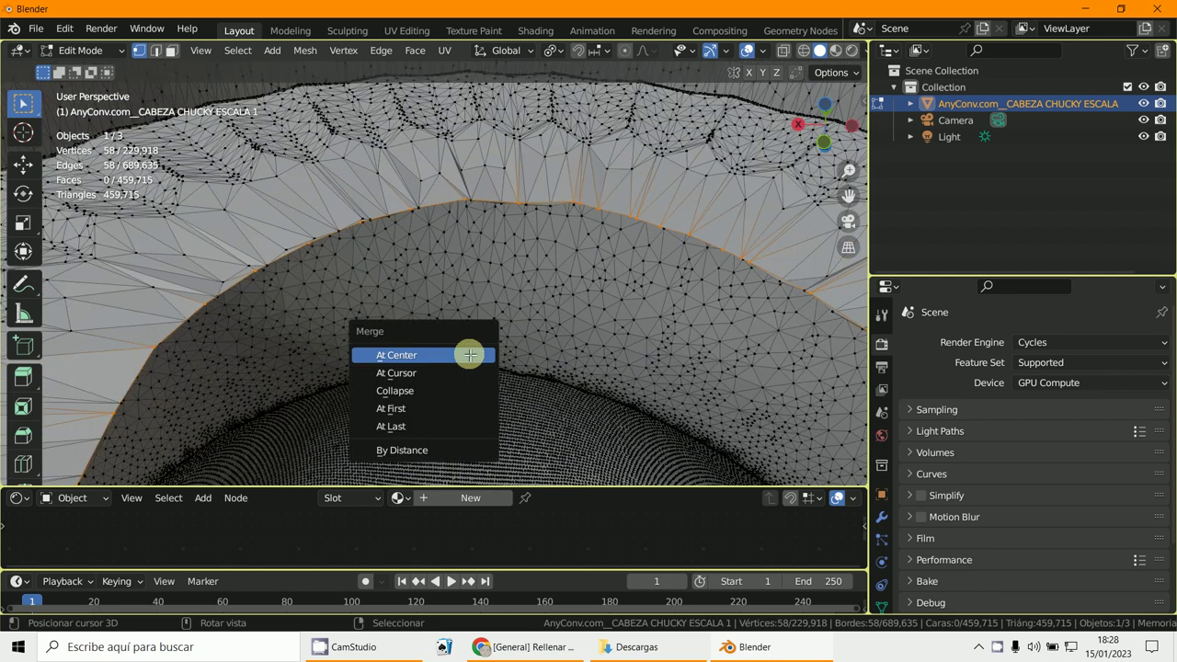
click(470, 355)
Step: Select the outer edge loop of the flat neck flange and check it in the front view
scroll(466, 352, down, 6)
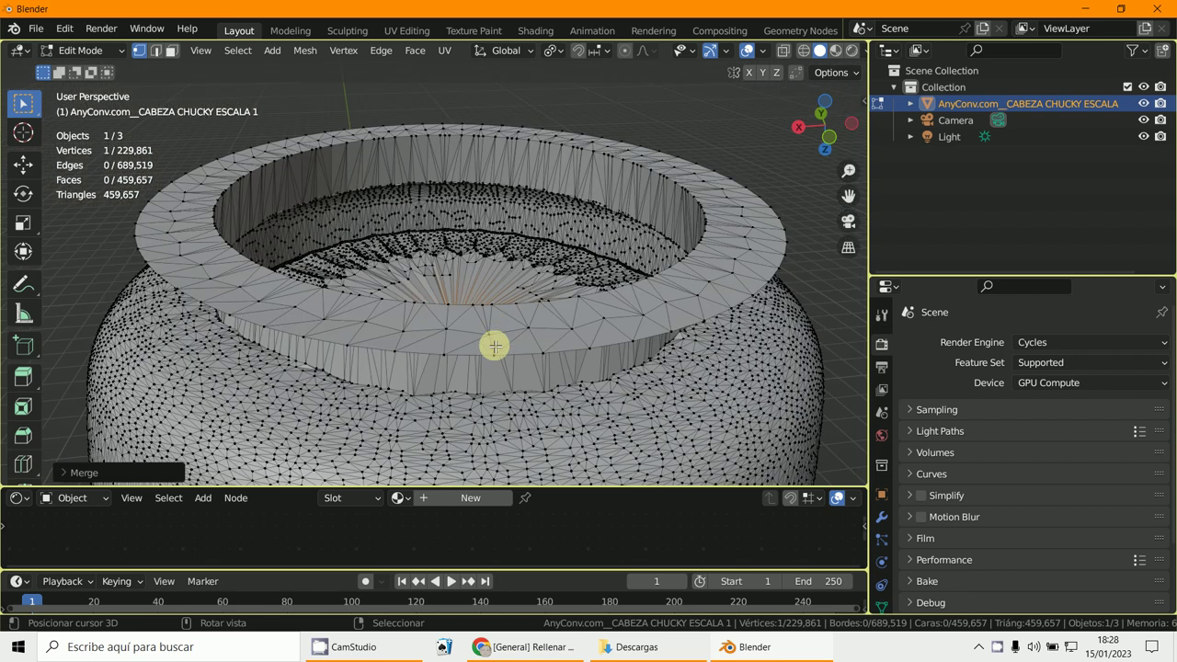
middle_drag(494, 345, 522, 354)
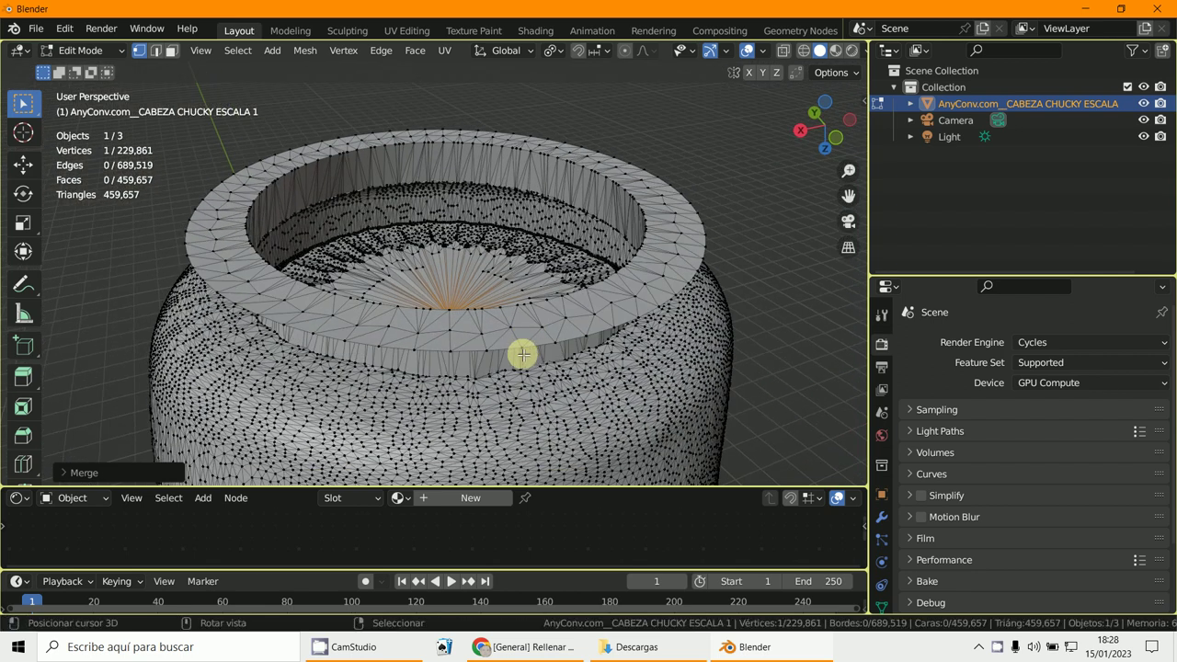
key(alt)
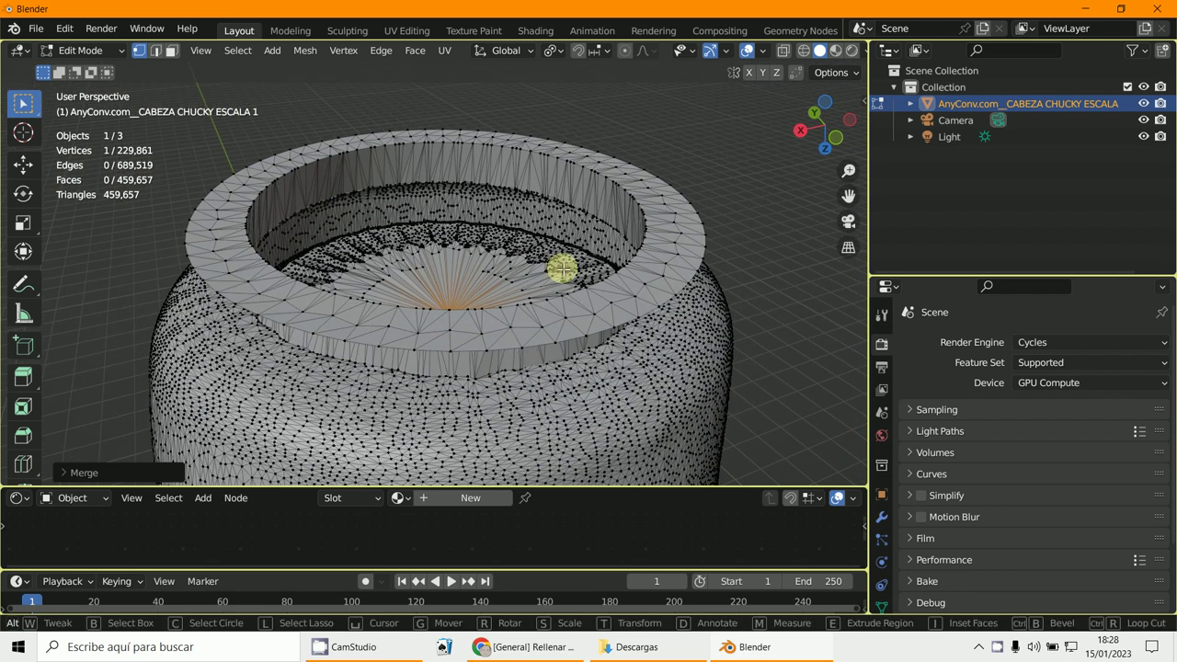
alt+middle_drag(563, 268, 527, 436)
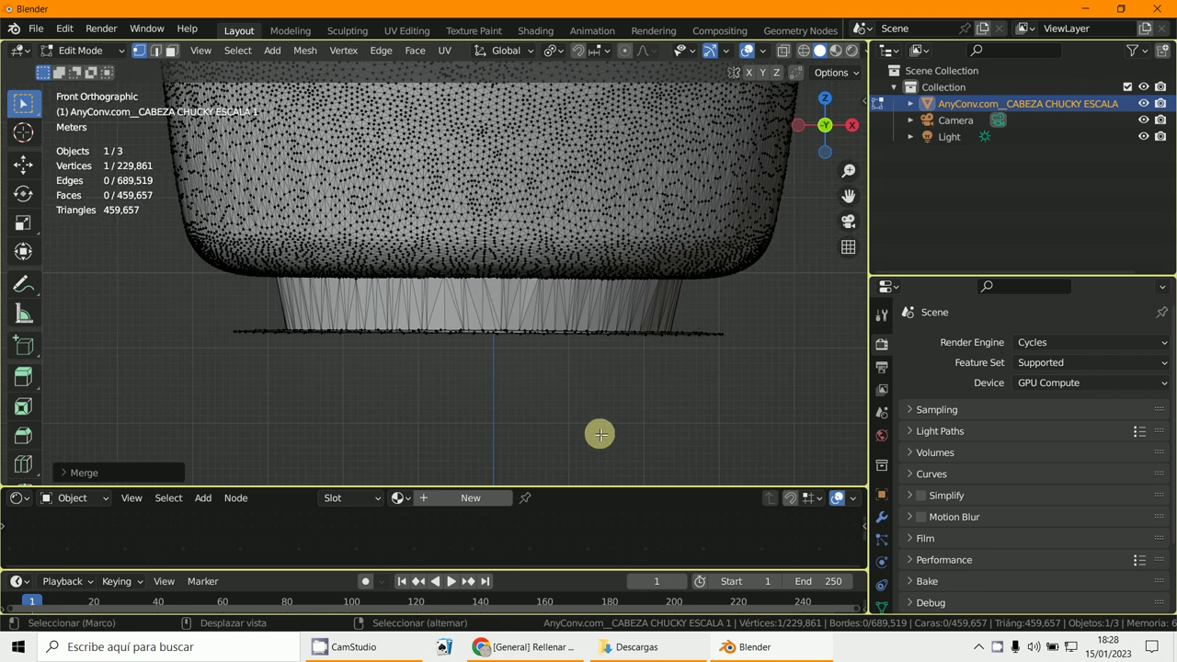
middle_drag(600, 434, 460, 329)
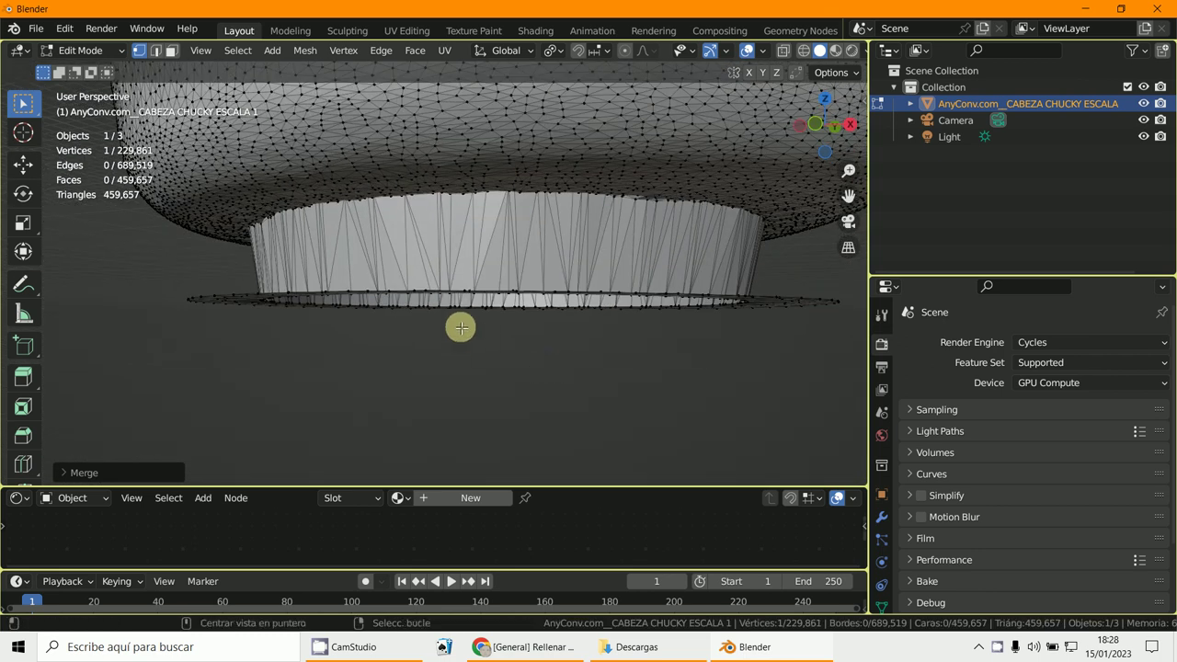
shift+click(426, 293)
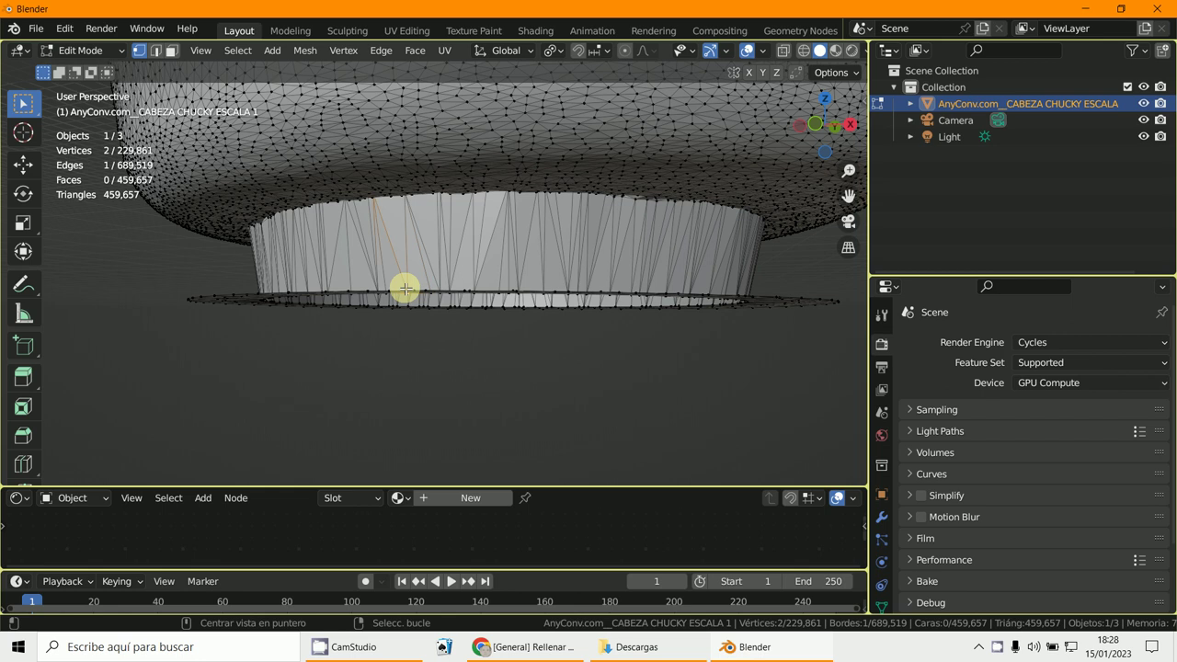
middle_drag(406, 289, 441, 364)
alt+click(393, 406)
key(KP_1)
scroll(439, 365, down, 1)
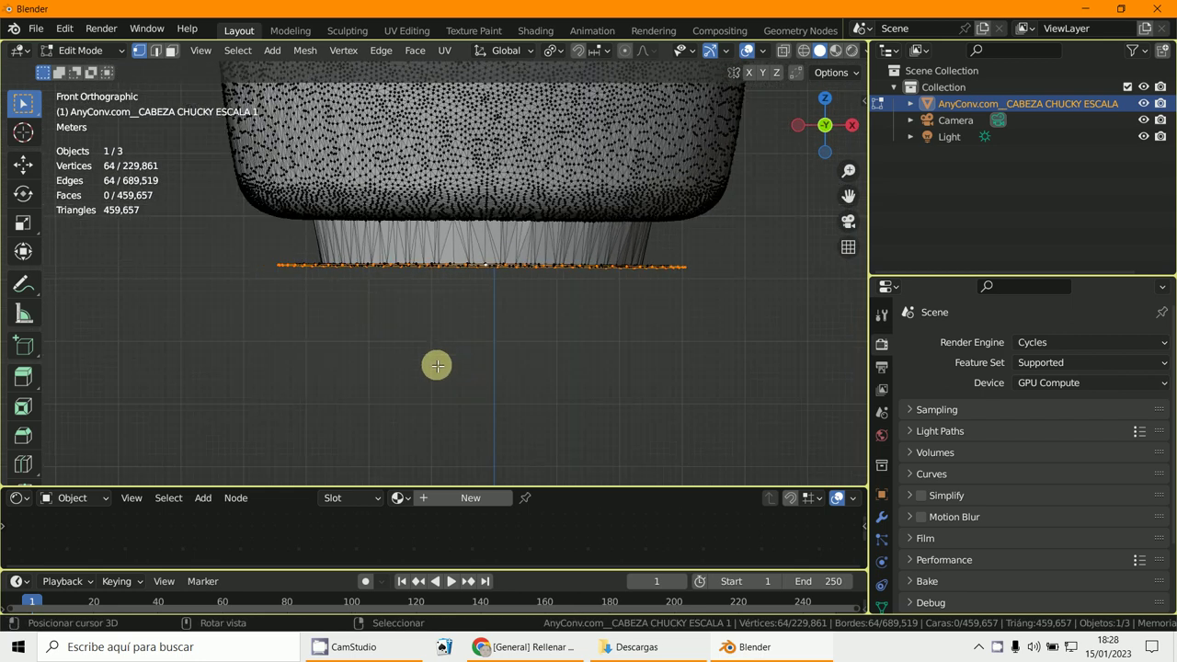
Step: Extrude the flange's outer edge loop straight down along global Z to rebuild the base's side wall
key(e)
key(Escape)
key(g)
key(z)
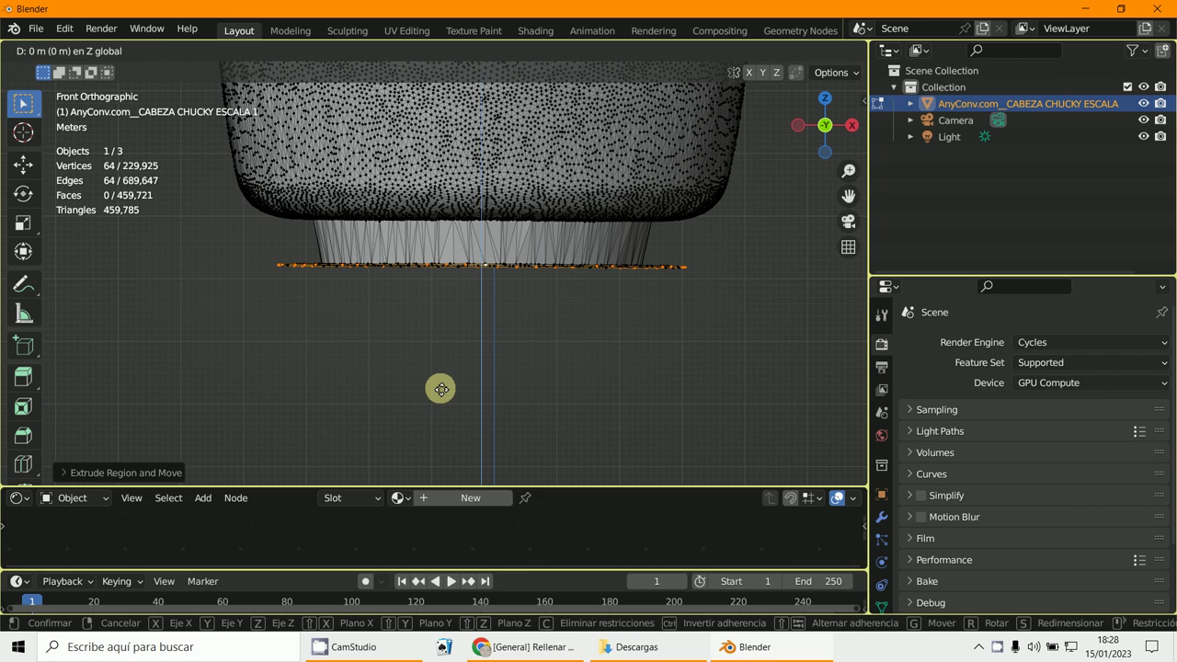
click(444, 423)
middle_drag(444, 423, 470, 327)
scroll(470, 326, down, 1)
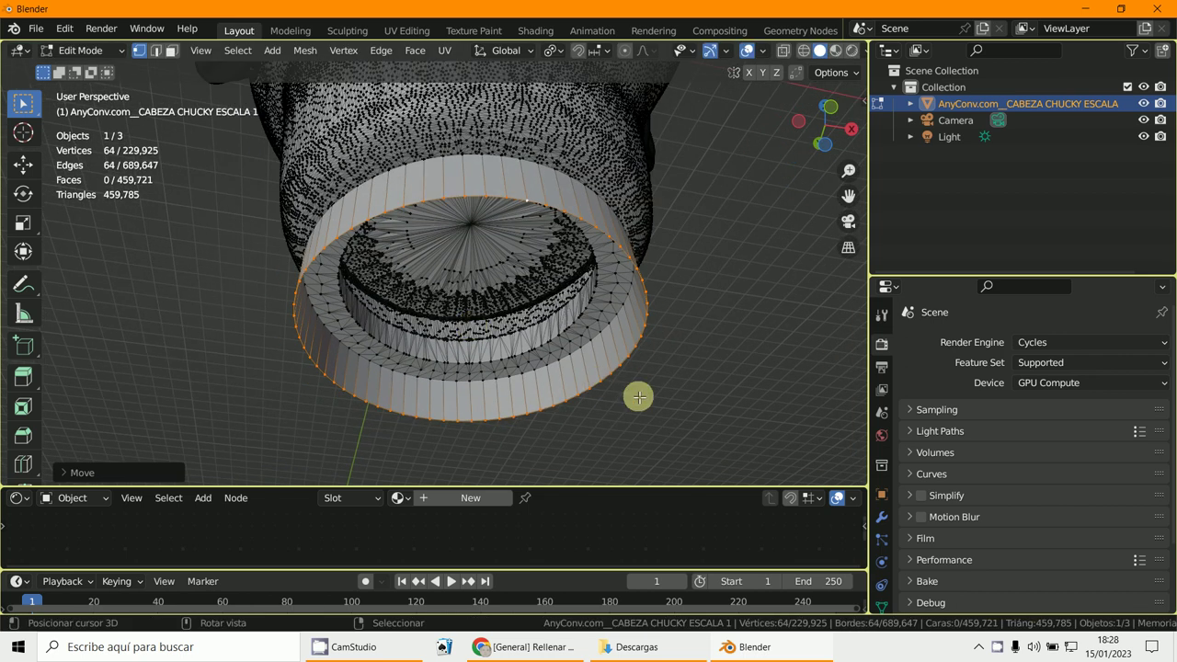
Step: Extrude the wall's lower rim in place and merge it at center to cap the base, and check the head from the front
key(m)
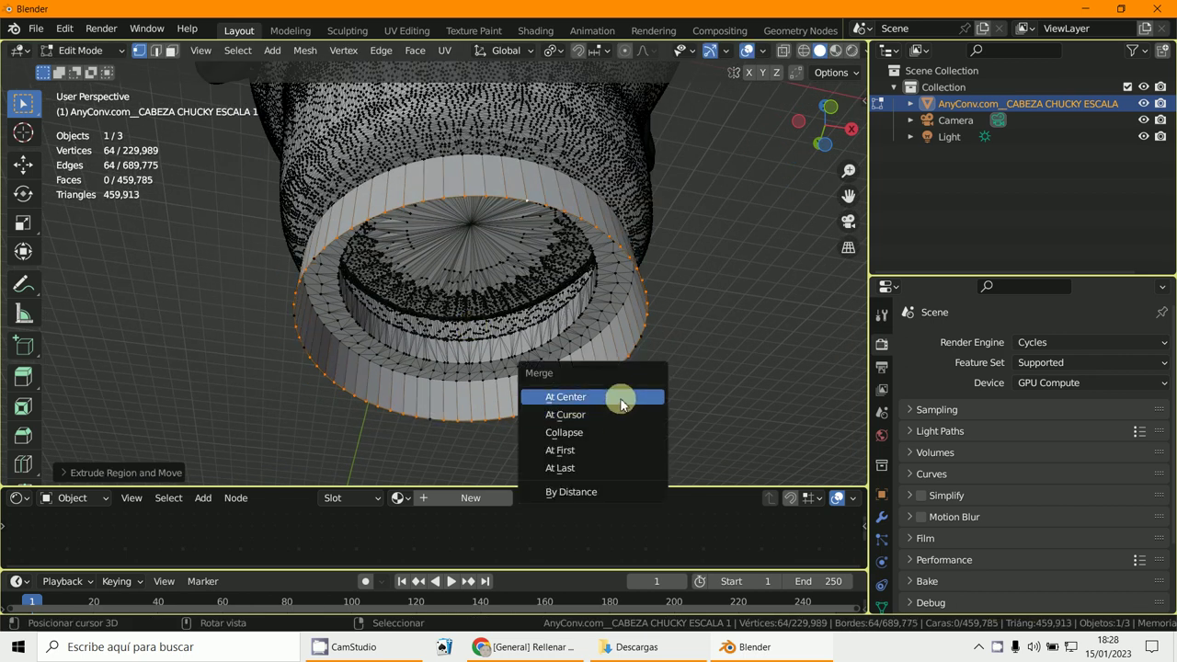
click(620, 403)
scroll(570, 378, down, 3)
middle_drag(616, 392, 576, 376)
scroll(575, 376, up, 1)
shift+middle_drag(561, 284, 554, 396)
key(KP_1)
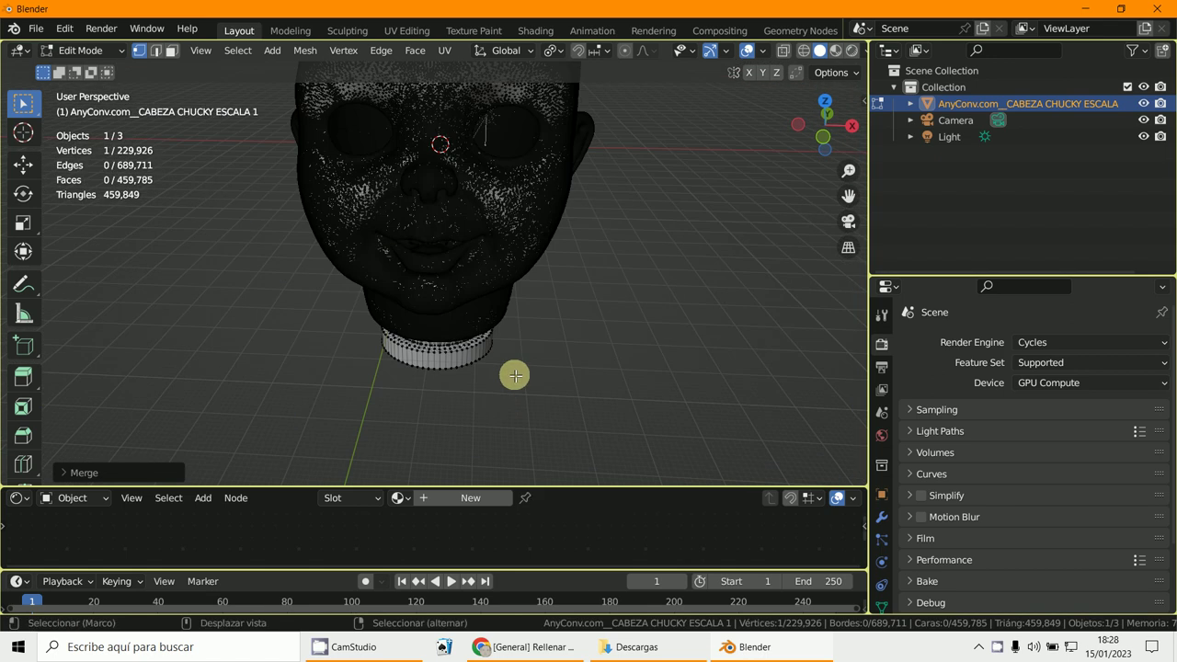
scroll(538, 415, down, 2)
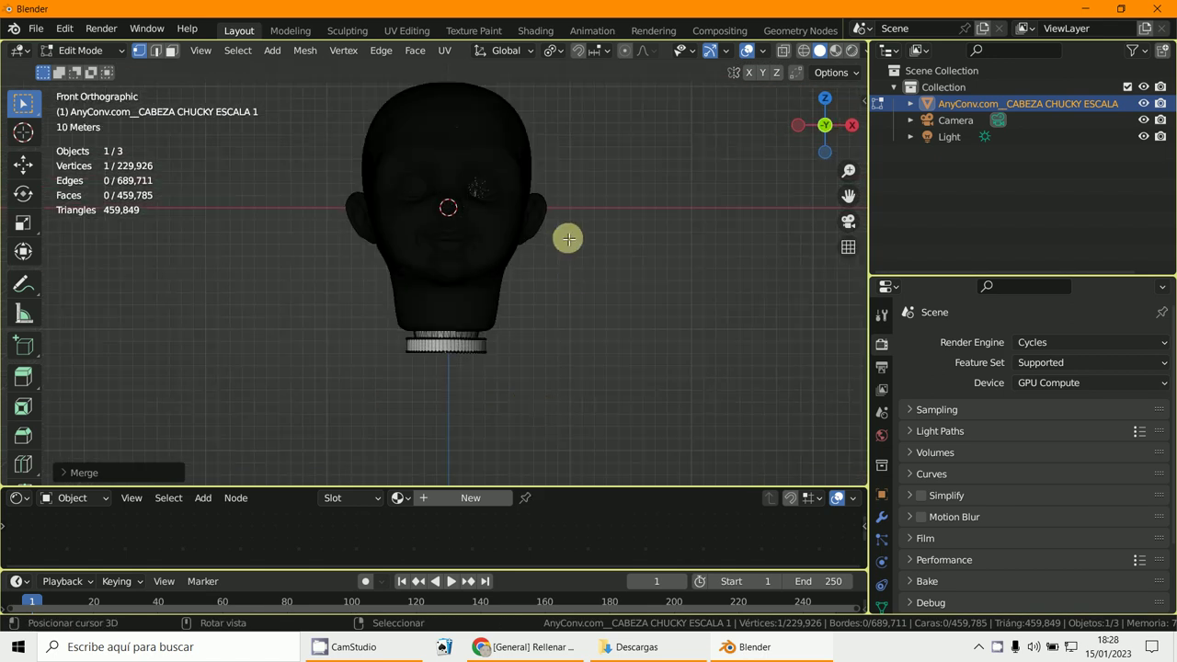
scroll(460, 278, up, 4)
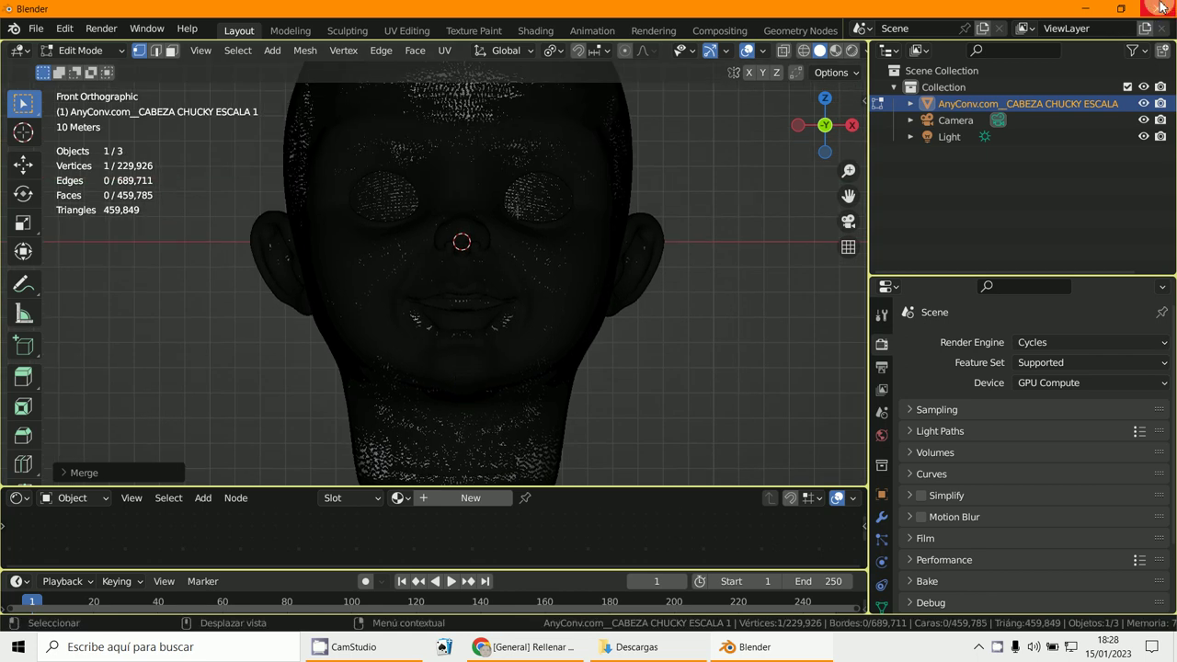
Step: Open CABEZA4.blend from the Downloads folder
click(34, 29)
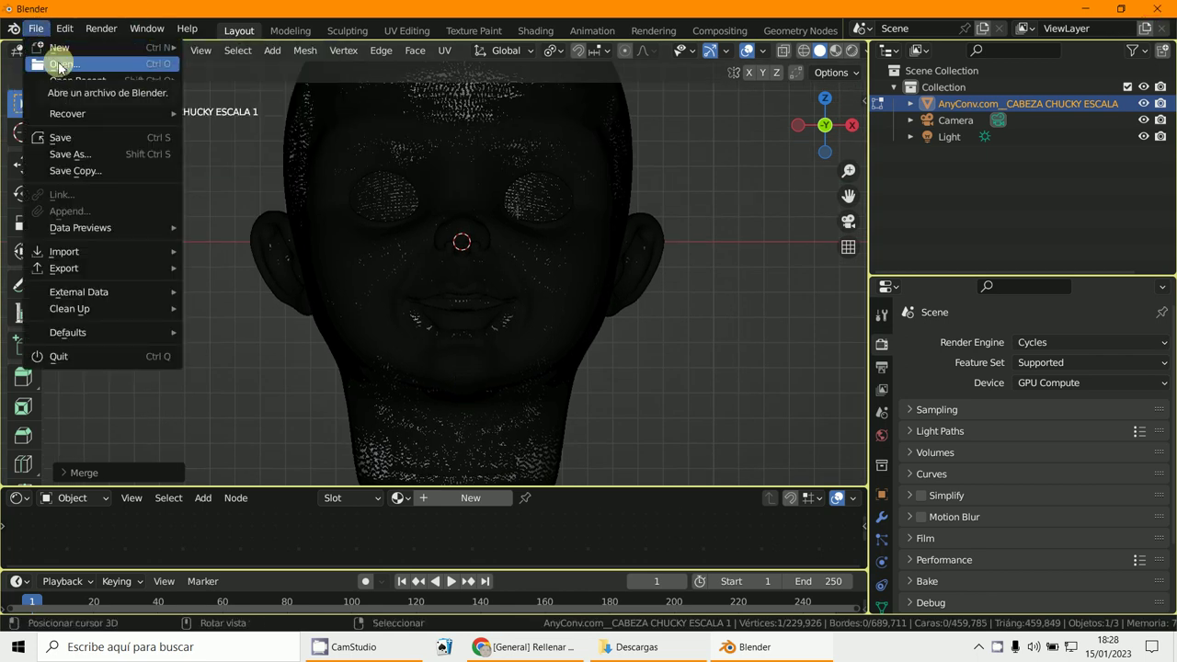
click(61, 64)
click(606, 352)
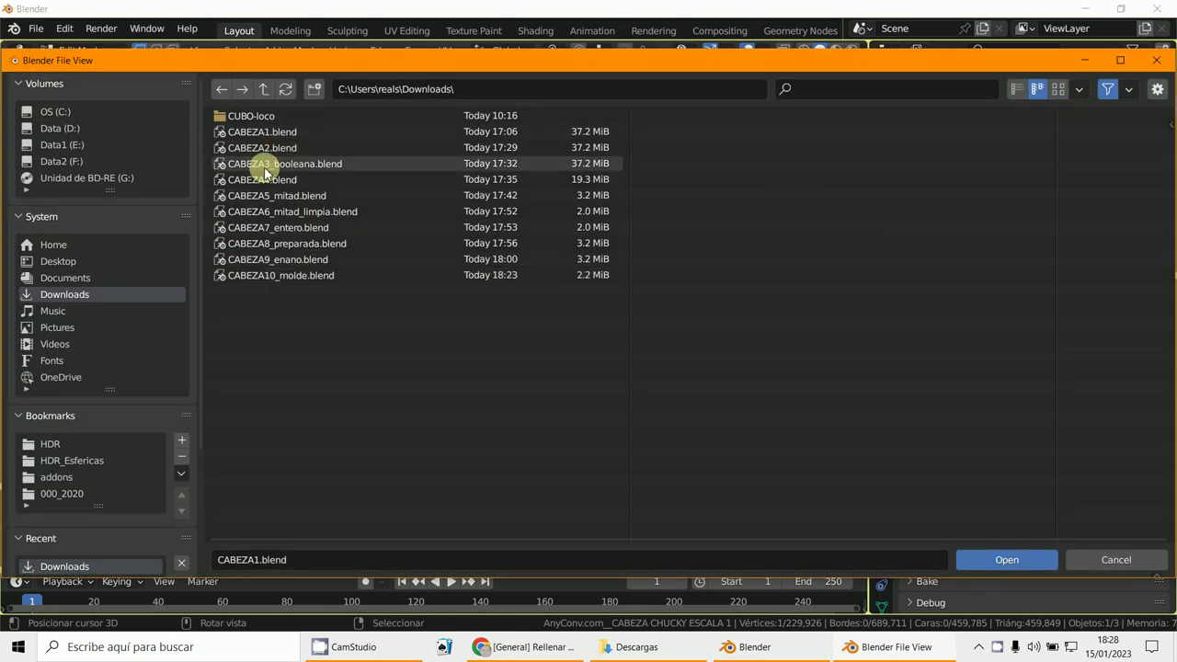
click(263, 180)
double_click(263, 180)
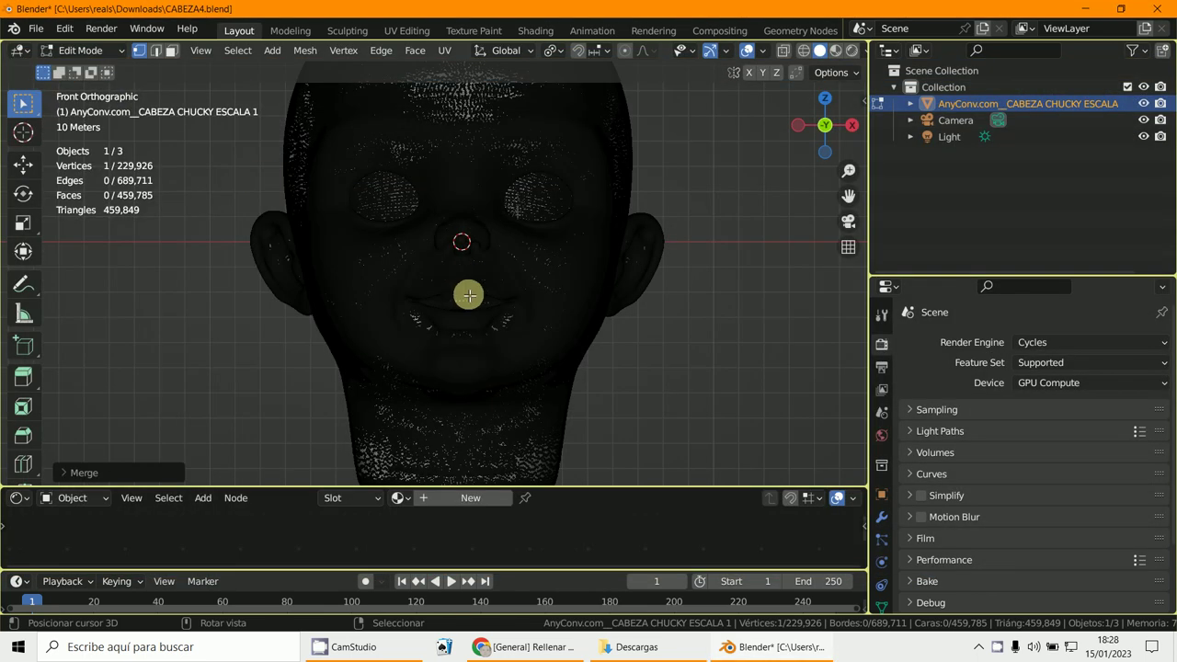
Step: Select the entire half-head mesh and look up the available normals operations
mouse_move(508, 329)
middle_down()
mouse_move(486, 341)
mouse_move(505, 329)
mouse_move(472, 328)
mouse_move(536, 307)
mouse_move(465, 321)
mouse_move(494, 320)
middle_up()
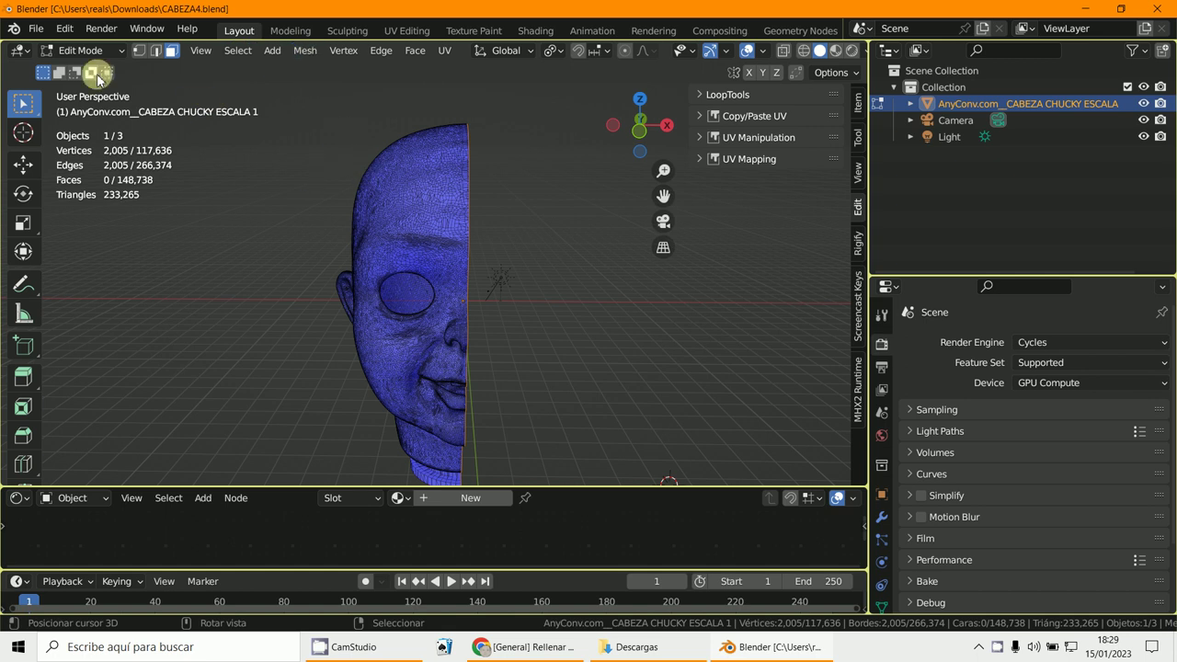
key(alt+a)
key(a)
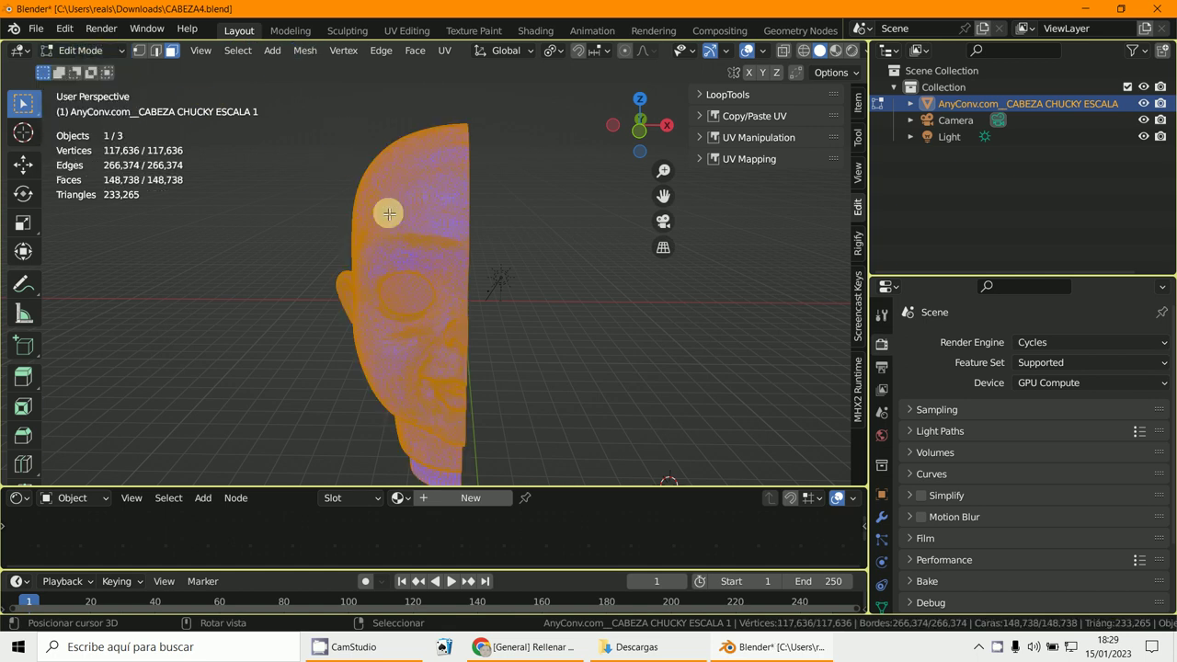
click(304, 50)
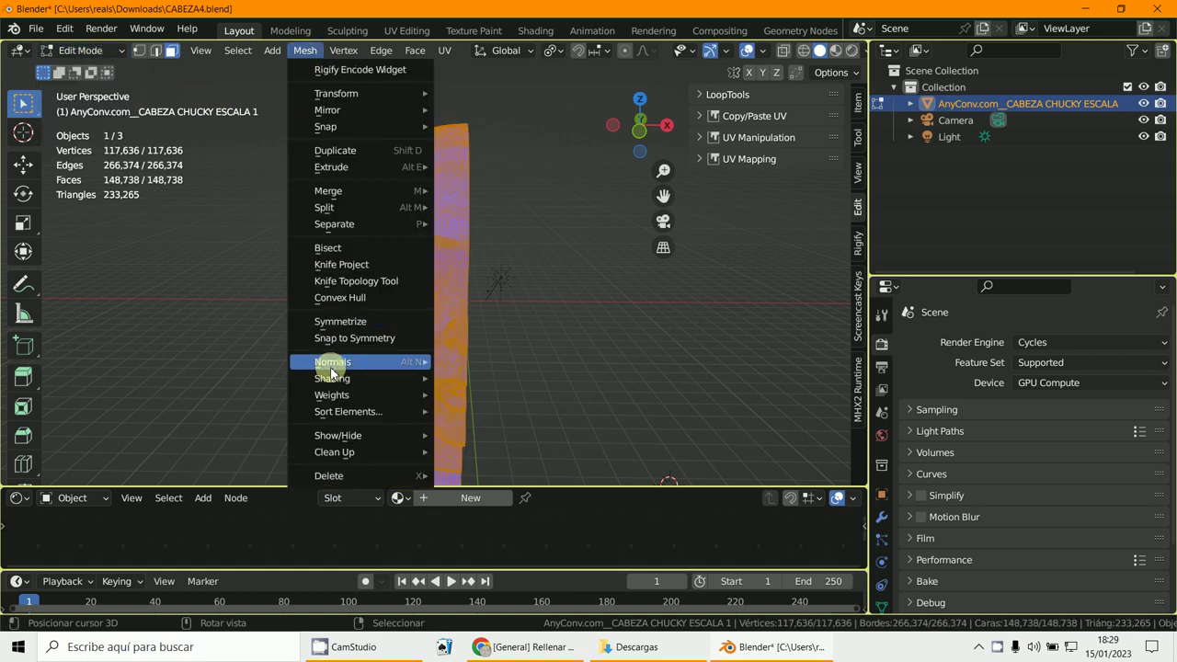
click(359, 324)
Step: Deselect the mesh and inspect the face orientation on the half head's cut section, interior and around its opening
middle_drag(502, 275, 462, 148)
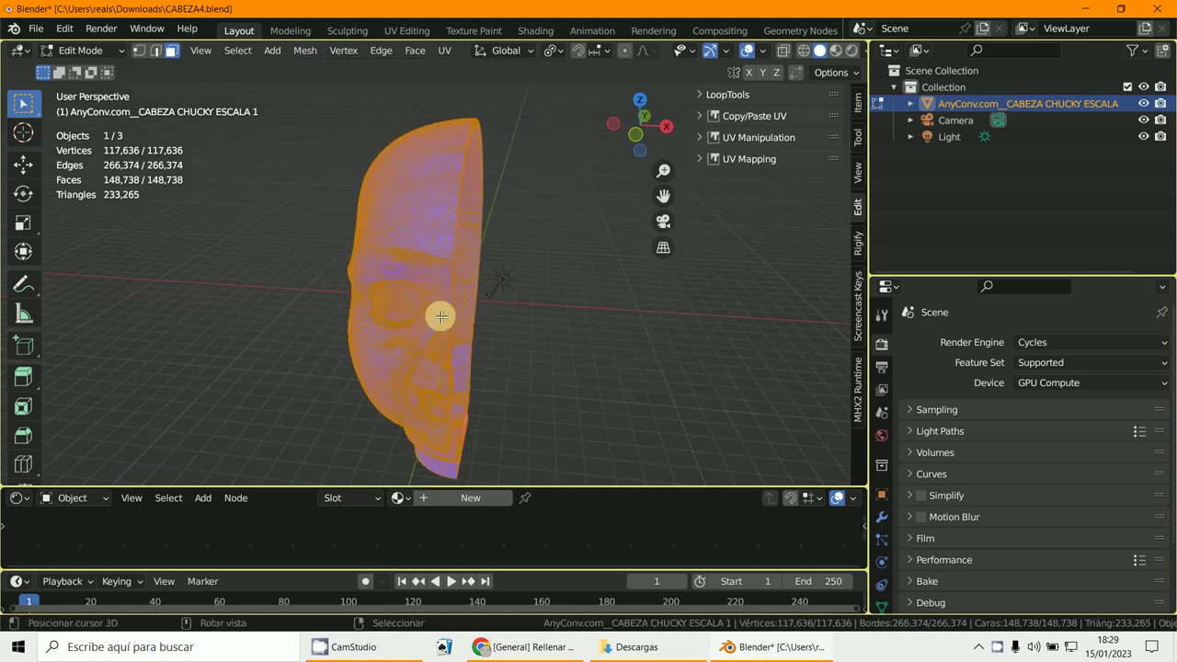
middle_drag(440, 397, 392, 359)
scroll(392, 360, up, 4)
key(alt+a)
middle_drag(427, 395, 450, 373)
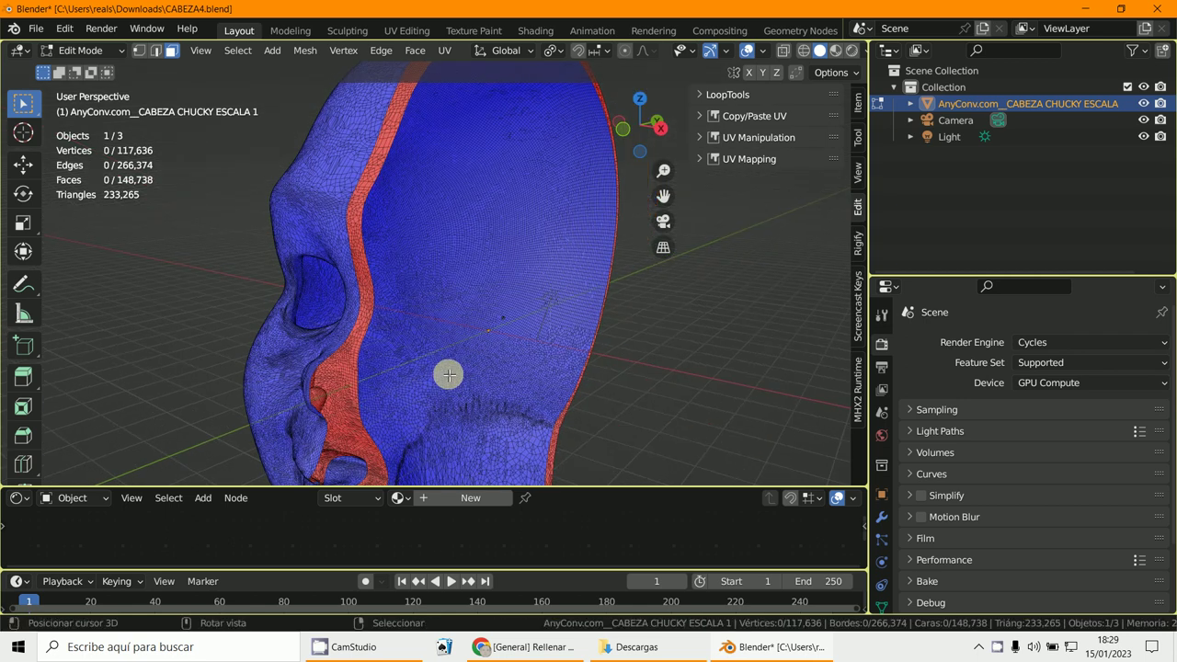
scroll(425, 310, down, 3)
shift+middle_drag(432, 318, 668, 375)
scroll(450, 331, up, 3)
scroll(668, 375, up, 2)
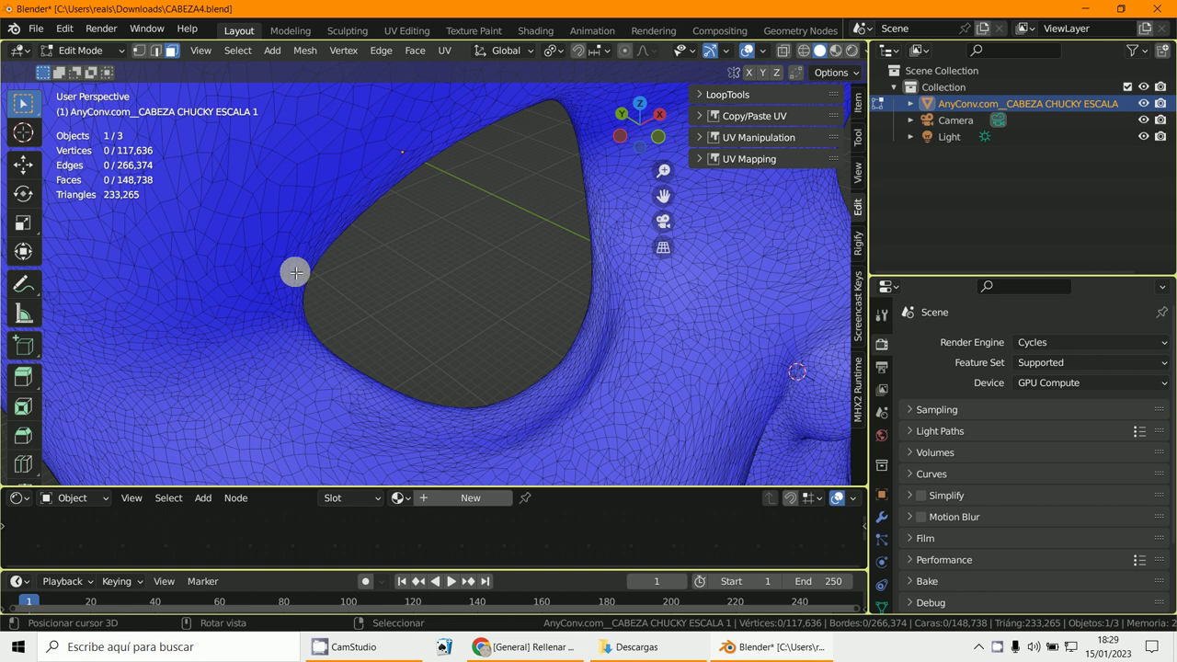
scroll(481, 299, down, 3)
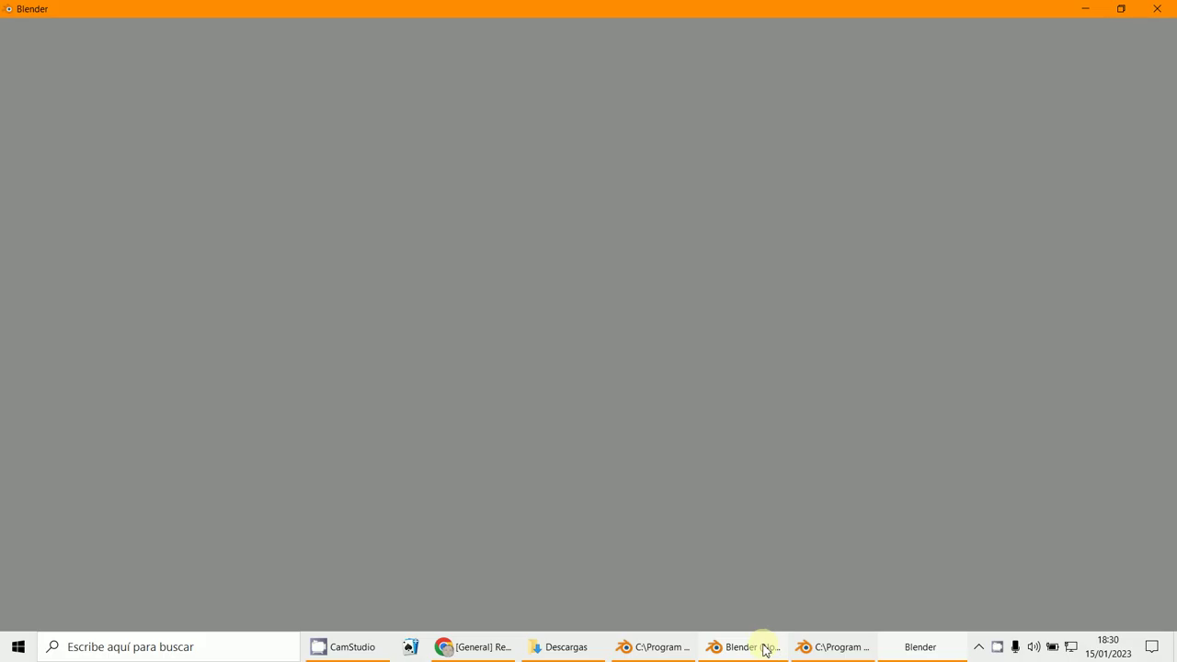
Step: Bring up CABEZA5_mitad.blend and inspect the half head's interior, neck and eye cavity from several angles
click(659, 647)
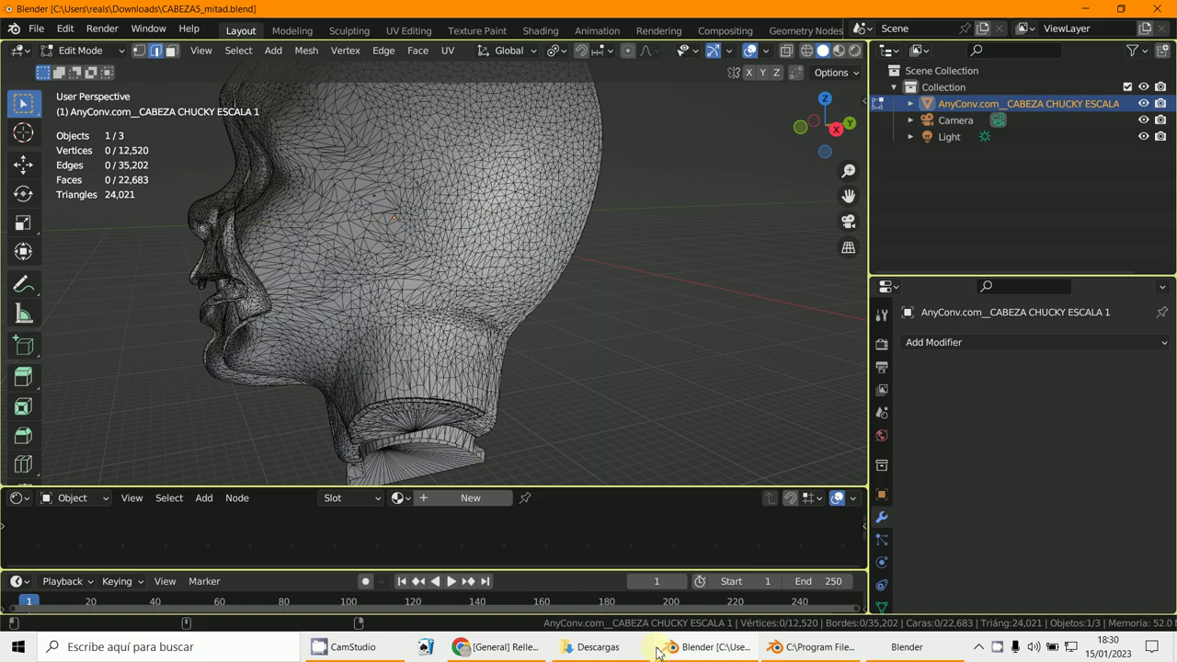
middle_drag(611, 368, 529, 357)
scroll(529, 356, up, 3)
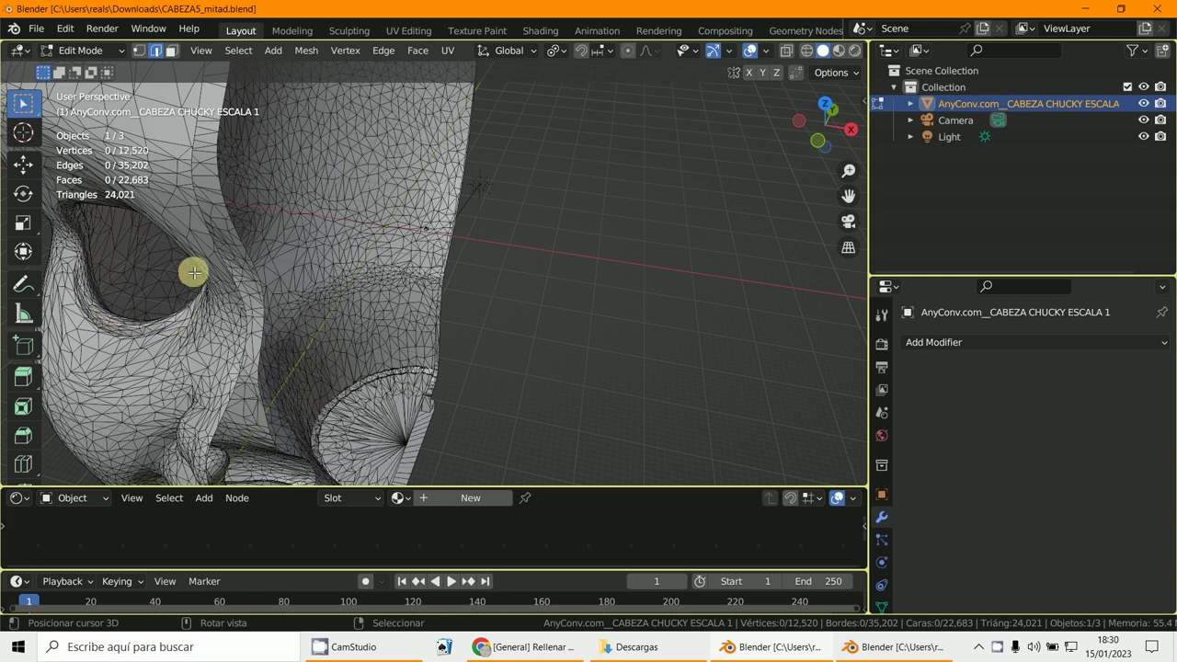
middle_drag(194, 270, 451, 336)
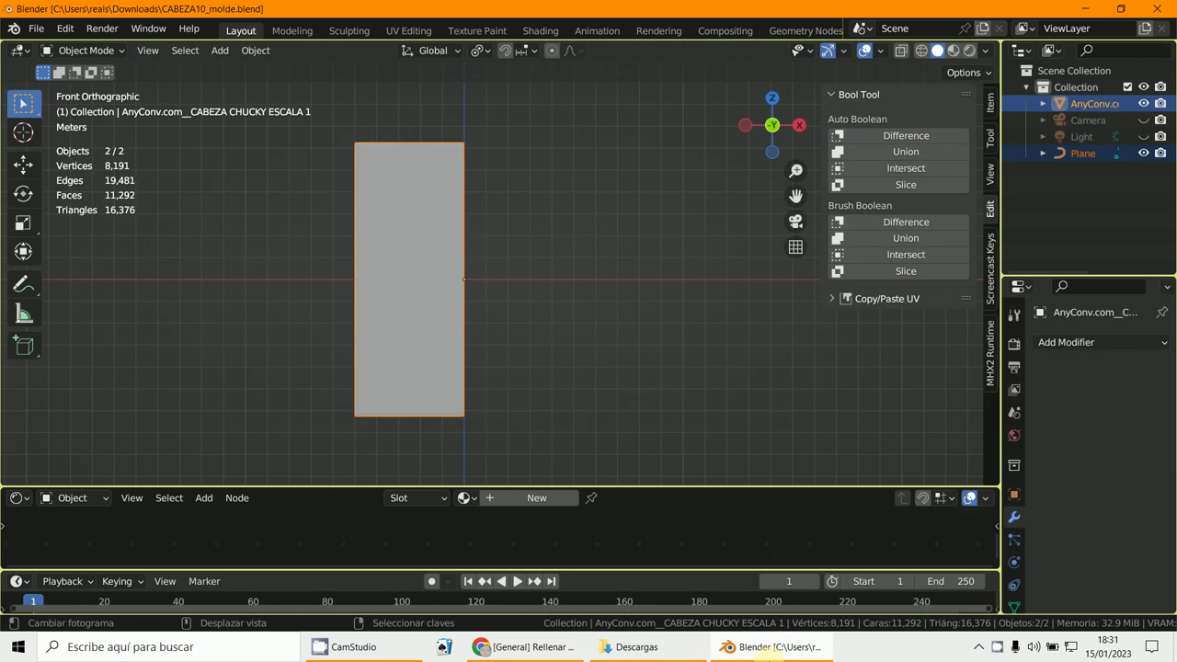
Step: Examine the half mould in CABEZA10_molde.blend, including the head cavity and the recess around the neck base
middle_drag(570, 341, 500, 355)
scroll(488, 377, up, 4)
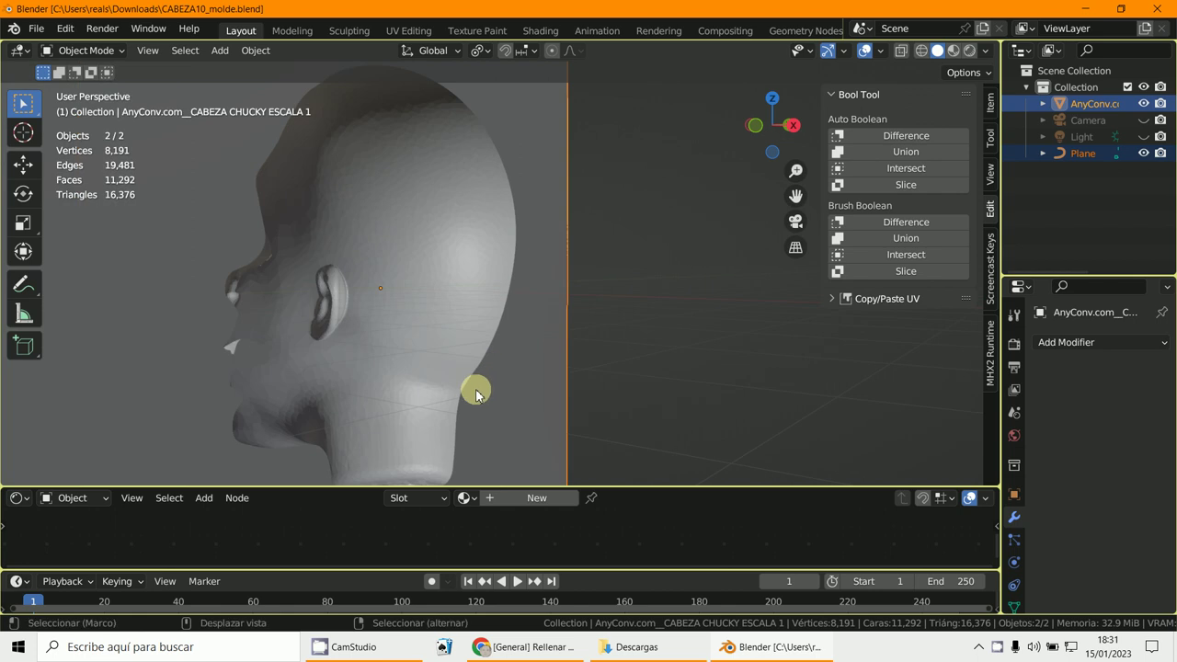
middle_drag(568, 196, 393, 306)
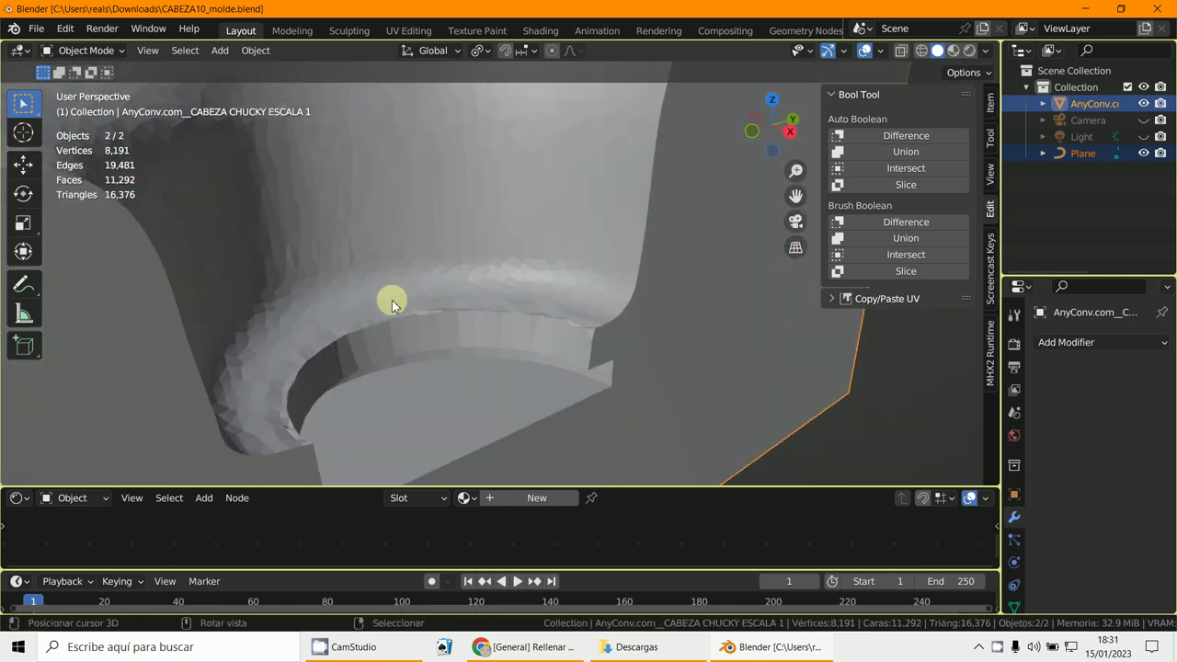
middle_drag(469, 296, 566, 315)
Step: Open CABEZA6_mitad_limpia.blend from the Downloads folder
click(550, 649)
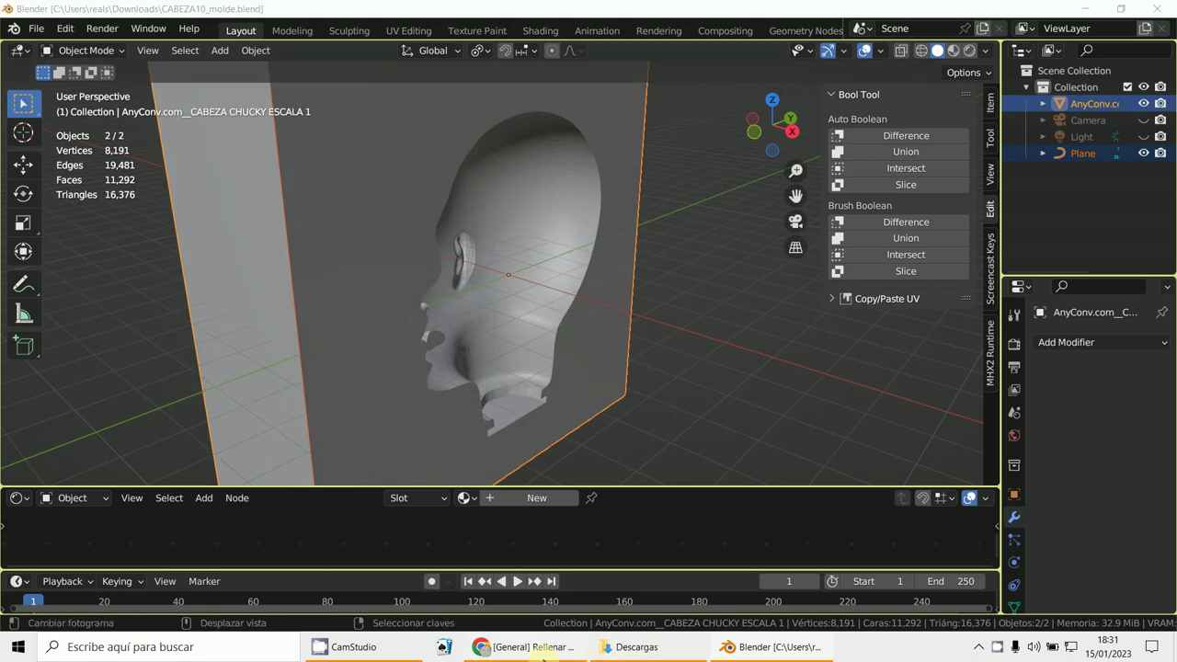
click(614, 649)
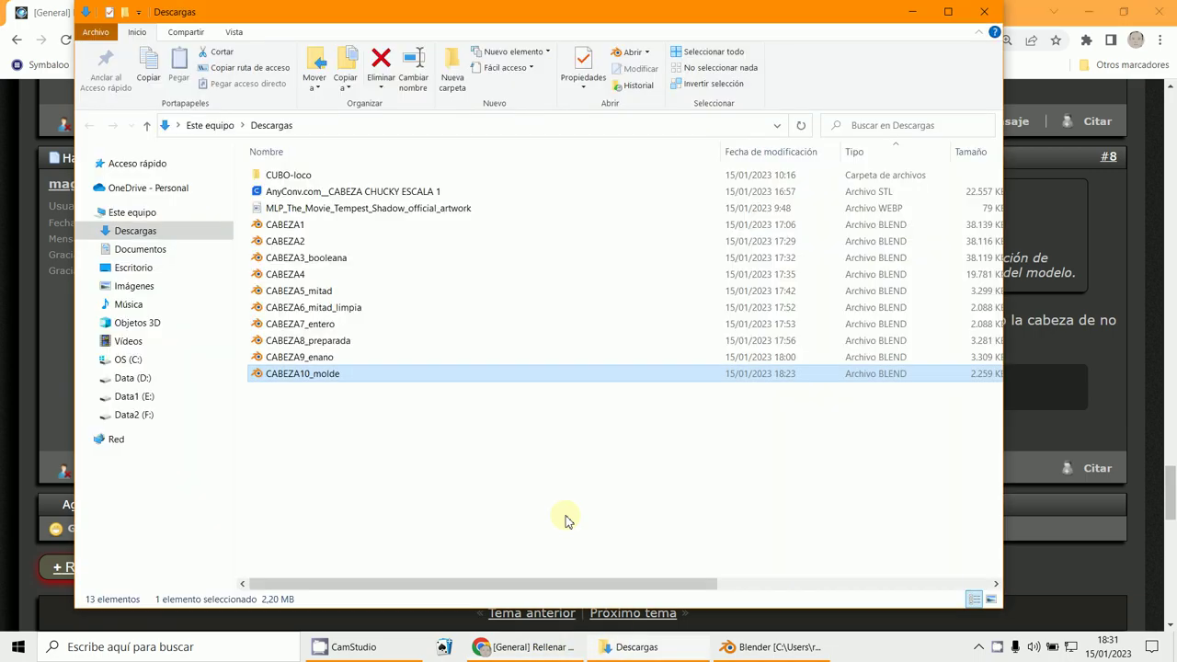
click(276, 311)
double_click(276, 311)
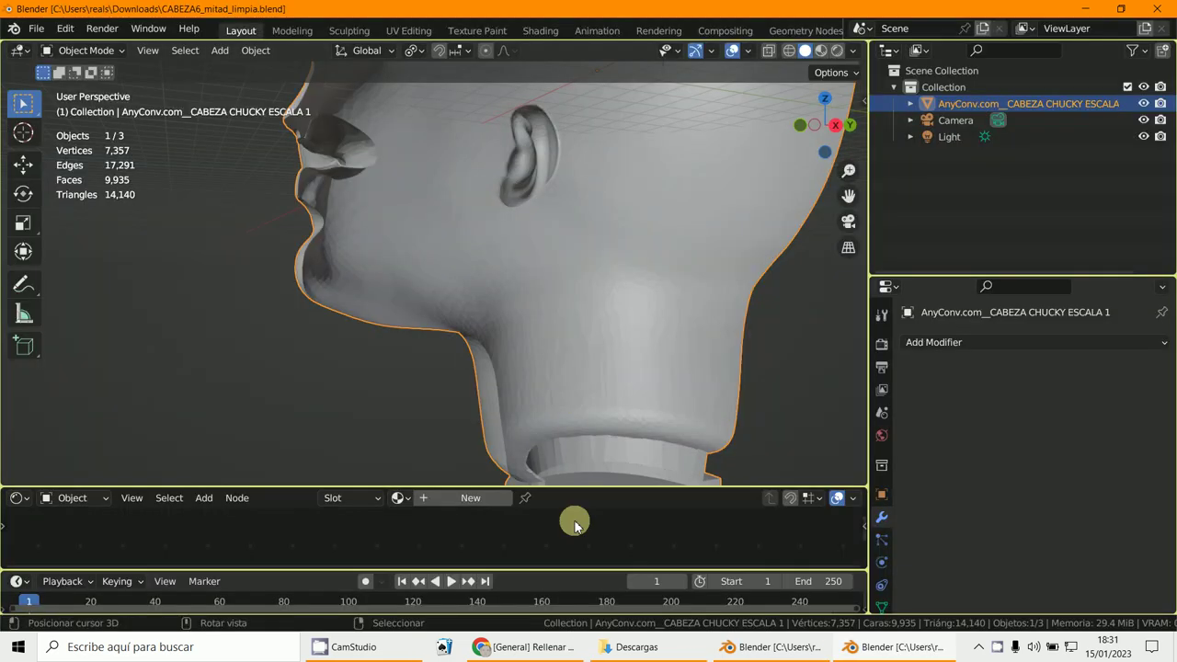
Step: Examine the cleaned half head's eye socket, nose and mouth from outside, and its hollow interior
scroll(602, 415, down, 2)
shift+middle_drag(571, 381, 123, 205)
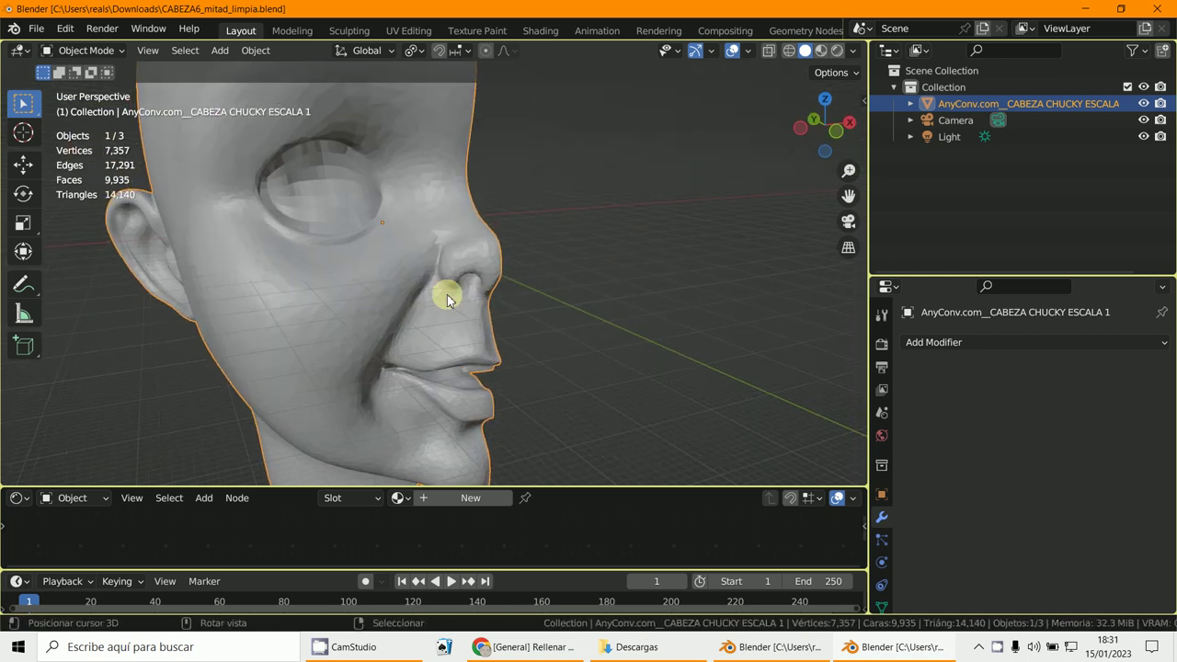
middle_drag(446, 295, 494, 317)
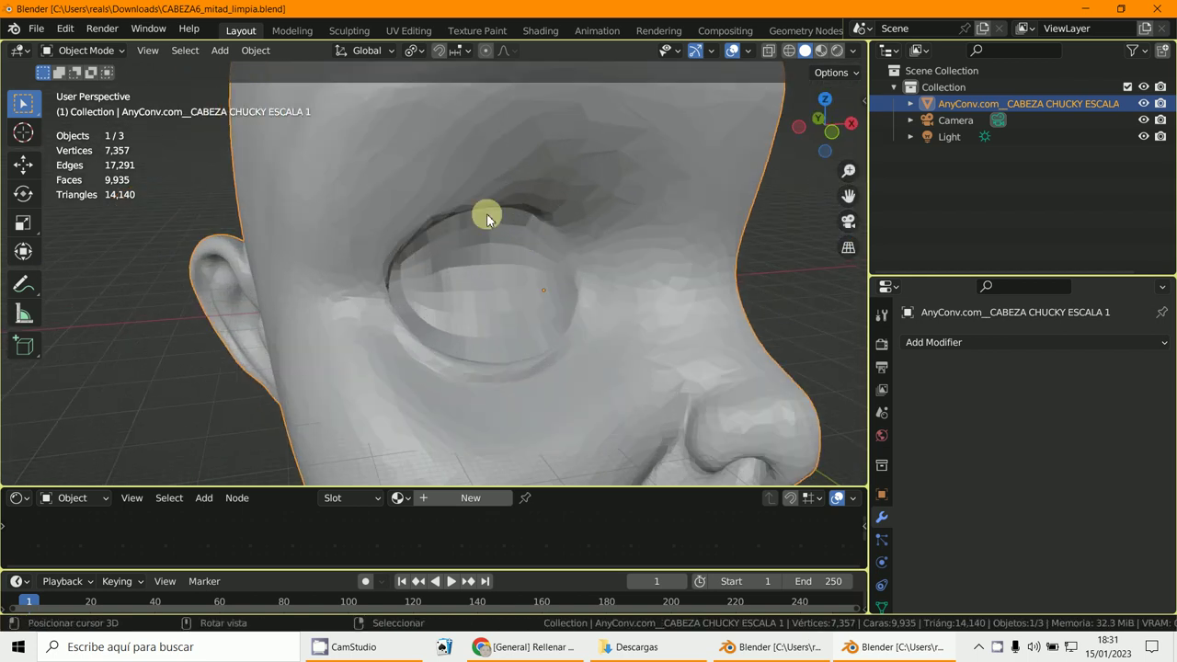
middle_drag(487, 217, 417, 172)
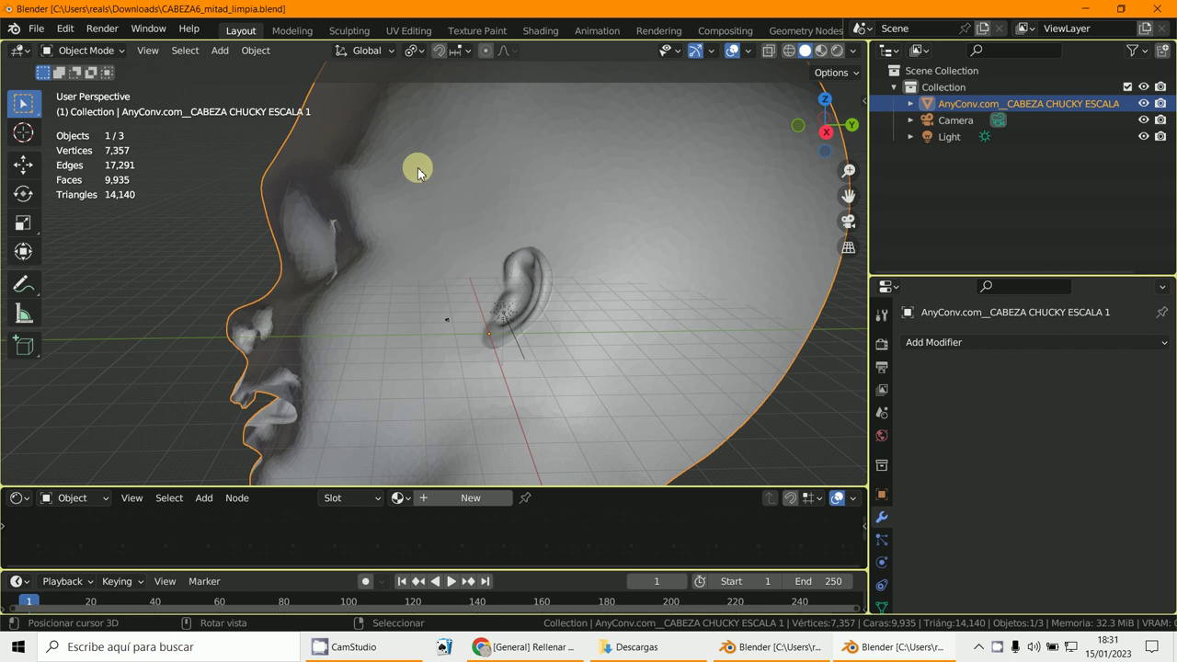
scroll(540, 199, down, 4)
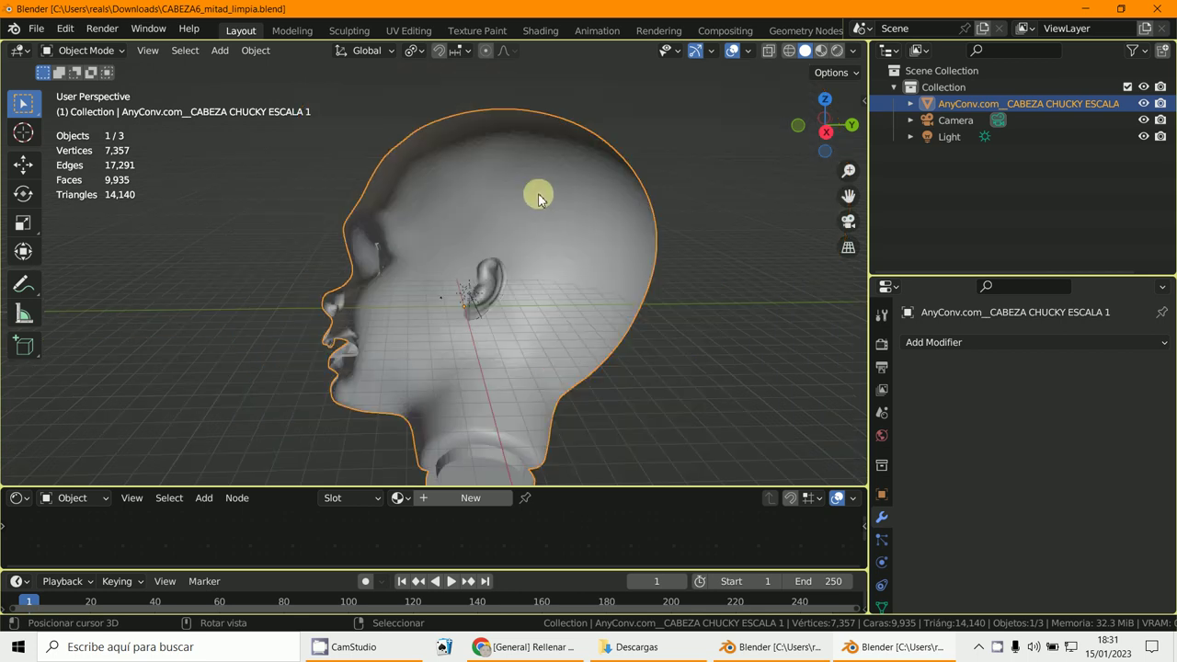
middle_drag(539, 199, 517, 528)
scroll(563, 254, up, 4)
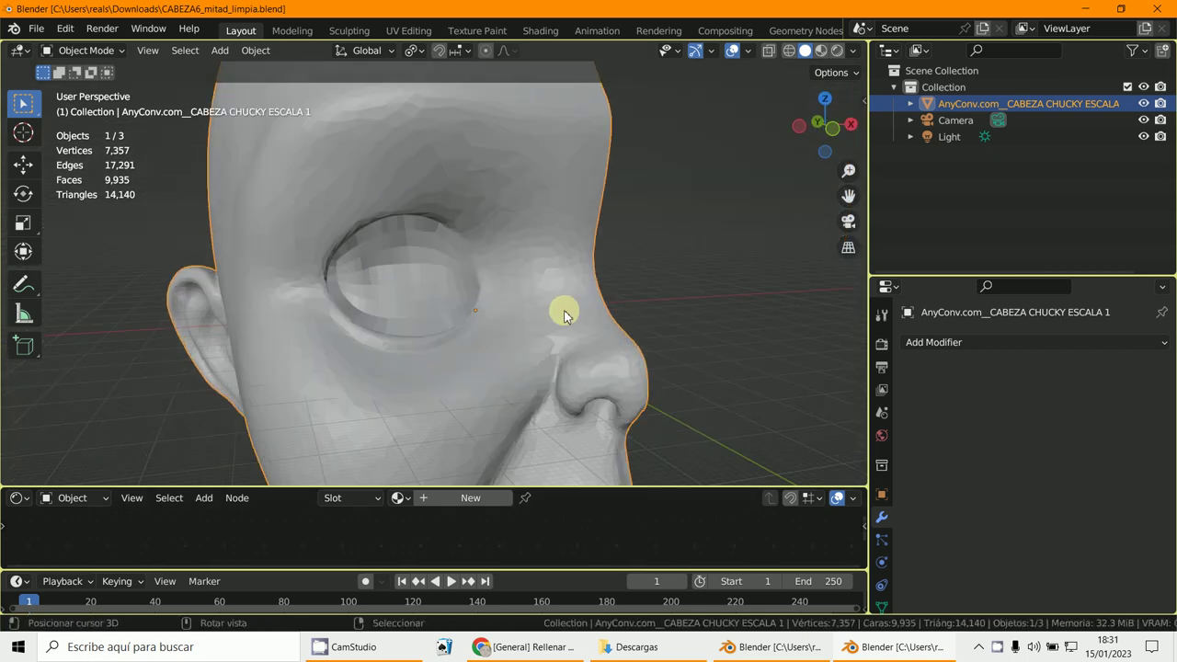
scroll(564, 314, up, 2)
Step: Switch to Sculpt Mode and try a Draw brush stroke across the upper eye area, undoing it
click(85, 50)
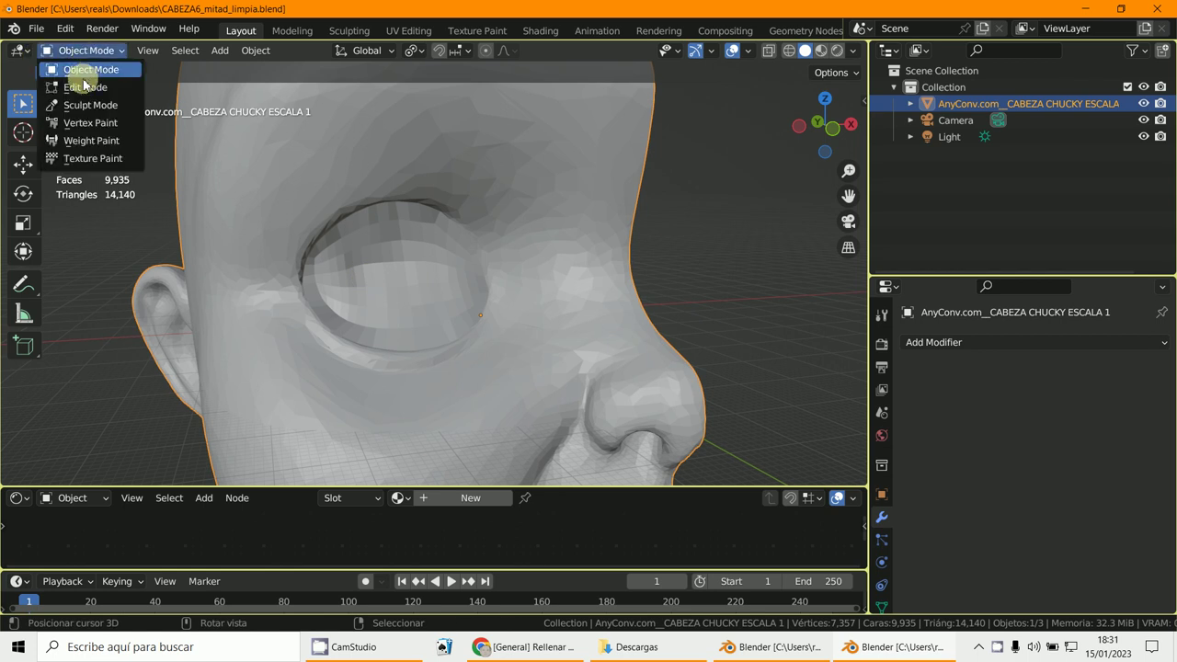
click(82, 105)
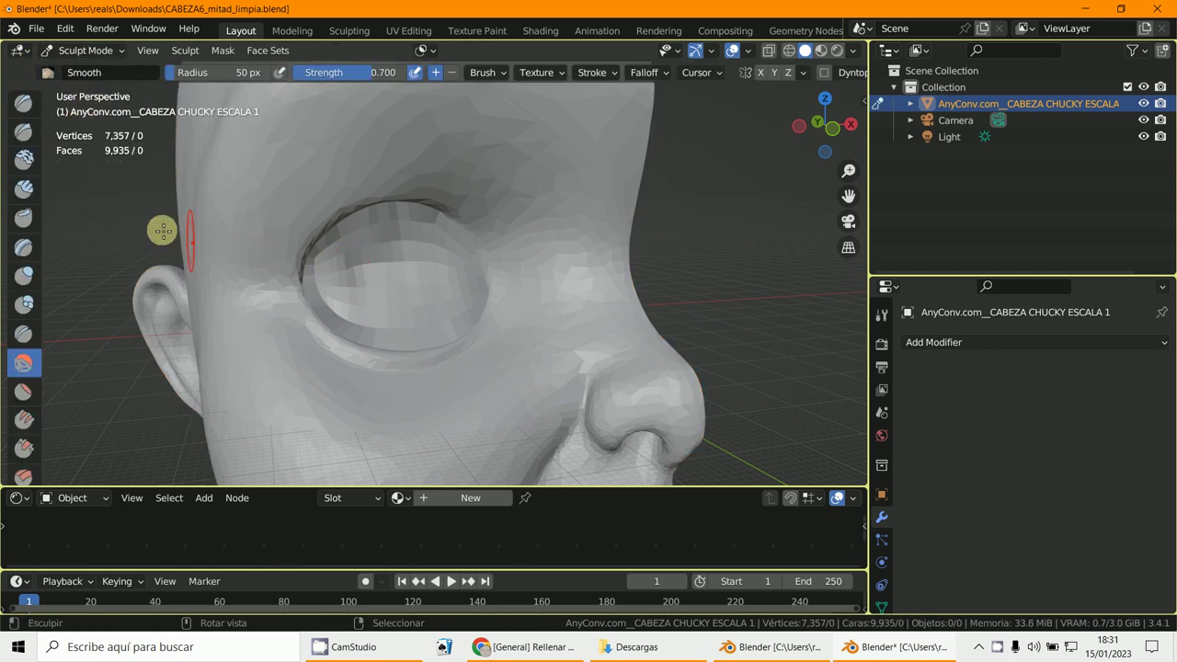
click(23, 101)
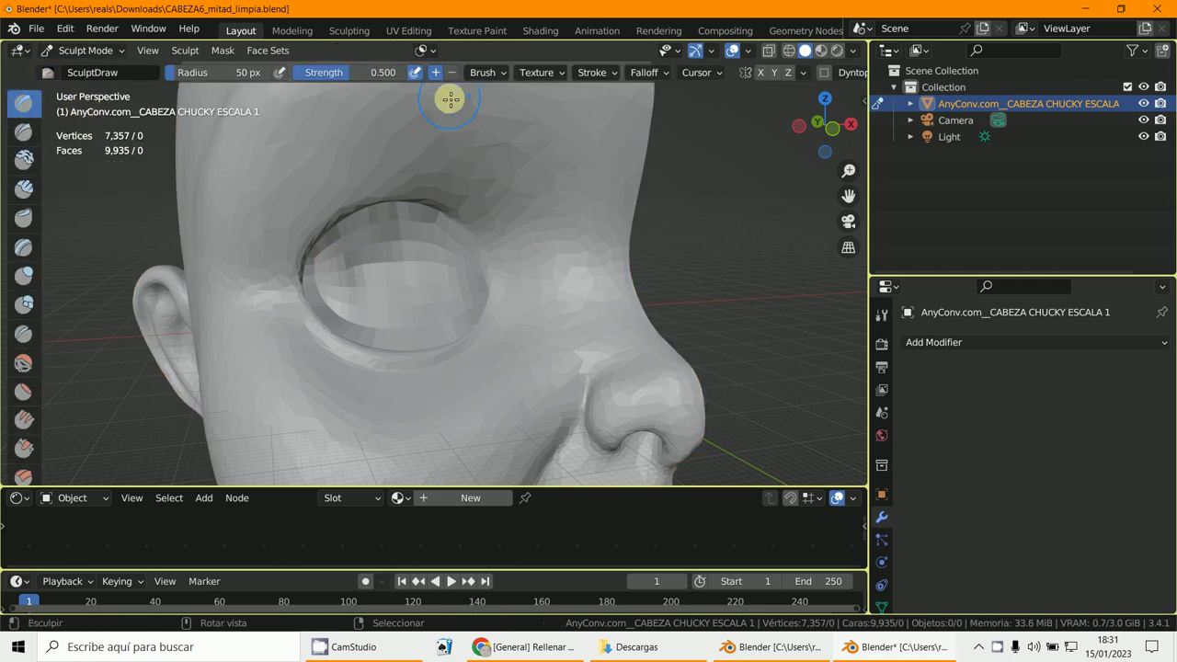
mouse_move(396, 249)
mouse_down()
mouse_move(346, 278)
mouse_move(371, 312)
mouse_move(442, 288)
mouse_move(376, 257)
mouse_move(436, 281)
mouse_move(376, 261)
mouse_move(334, 297)
mouse_move(414, 325)
mouse_move(447, 282)
mouse_move(426, 249)
mouse_move(365, 241)
mouse_move(435, 233)
mouse_move(368, 229)
mouse_move(336, 249)
mouse_up()
mouse_move(336, 249)
middle_down()
mouse_move(460, 310)
mouse_move(257, 333)
mouse_move(161, 321)
mouse_move(425, 294)
mouse_move(433, 276)
mouse_move(496, 284)
mouse_move(370, 309)
mouse_move(541, 304)
mouse_move(530, 319)
mouse_move(496, 305)
mouse_move(368, 315)
mouse_move(507, 362)
mouse_move(425, 347)
mouse_move(437, 334)
mouse_move(349, 333)
mouse_move(517, 342)
middle_up()
key(ctrl+z)
Step: Review the cleaned half head in Object Mode, both close up and as a whole
scroll(483, 317, down, 3)
scroll(478, 341, up, 3)
scroll(480, 339, down, 4)
scroll(454, 313, up, 4)
scroll(518, 338, down, 5)
middle_drag(594, 331, 556, 322)
scroll(578, 307, up, 2)
scroll(577, 307, down, 2)
scroll(556, 323, down, 3)
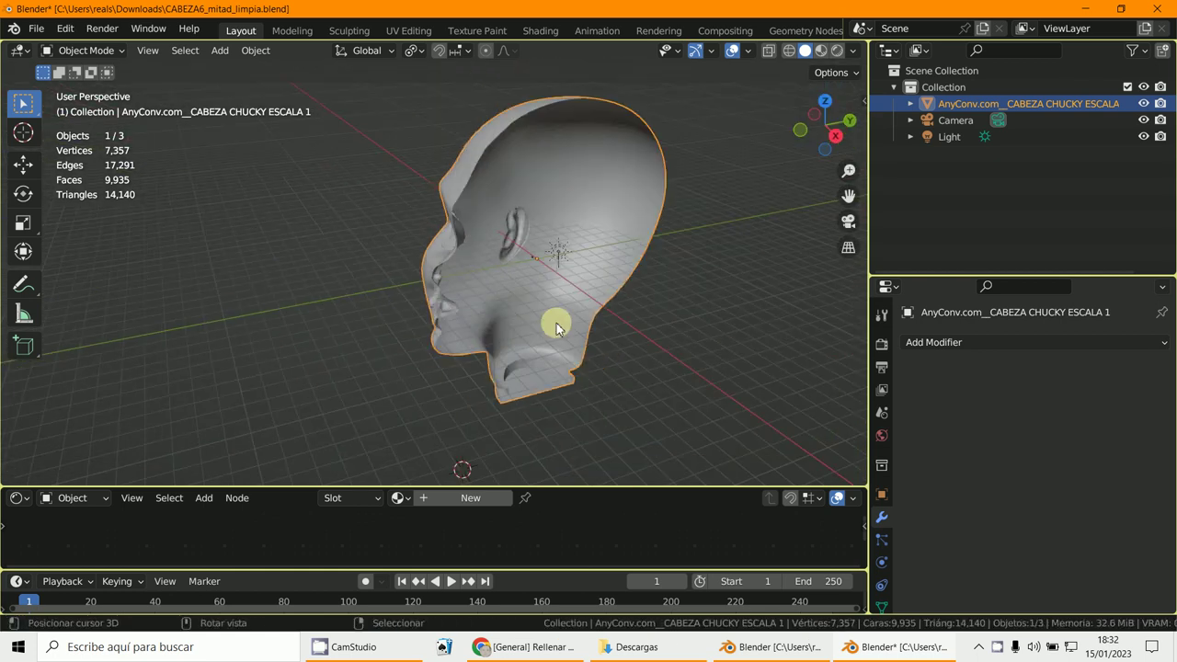
Step: Enter Edit Mode and select the full open border loop along the half head's cut section
shift+middle_drag(526, 237, 536, 339)
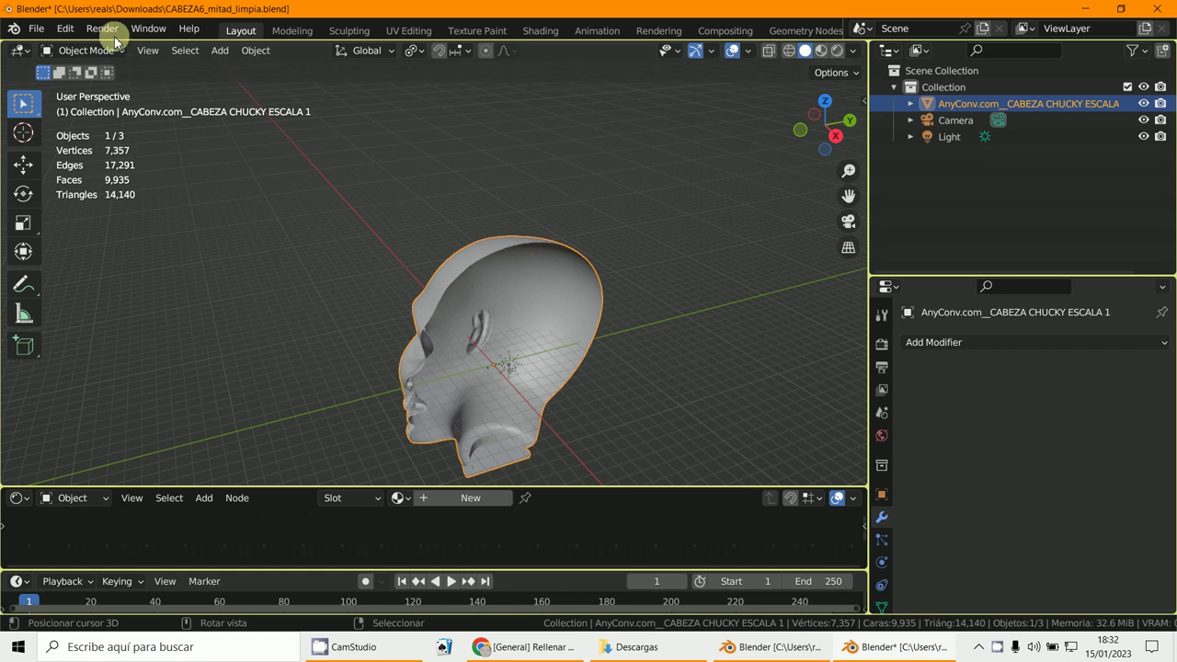
click(87, 50)
scroll(432, 242, up, 6)
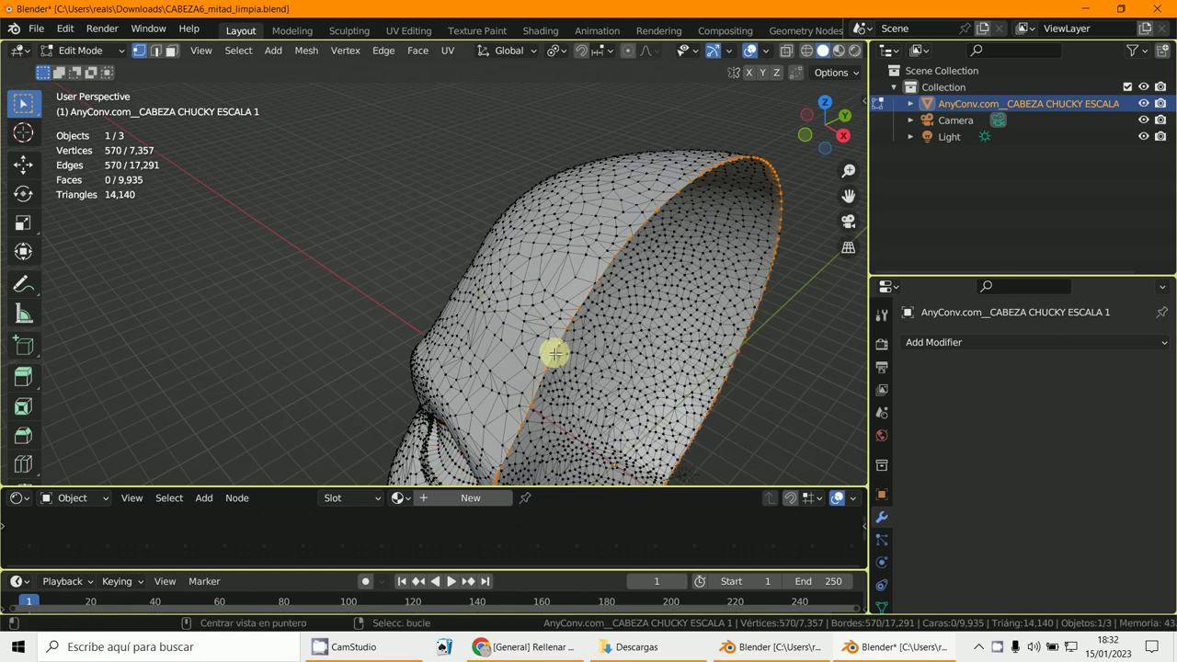
scroll(557, 349, down, 5)
middle_drag(559, 347, 630, 308)
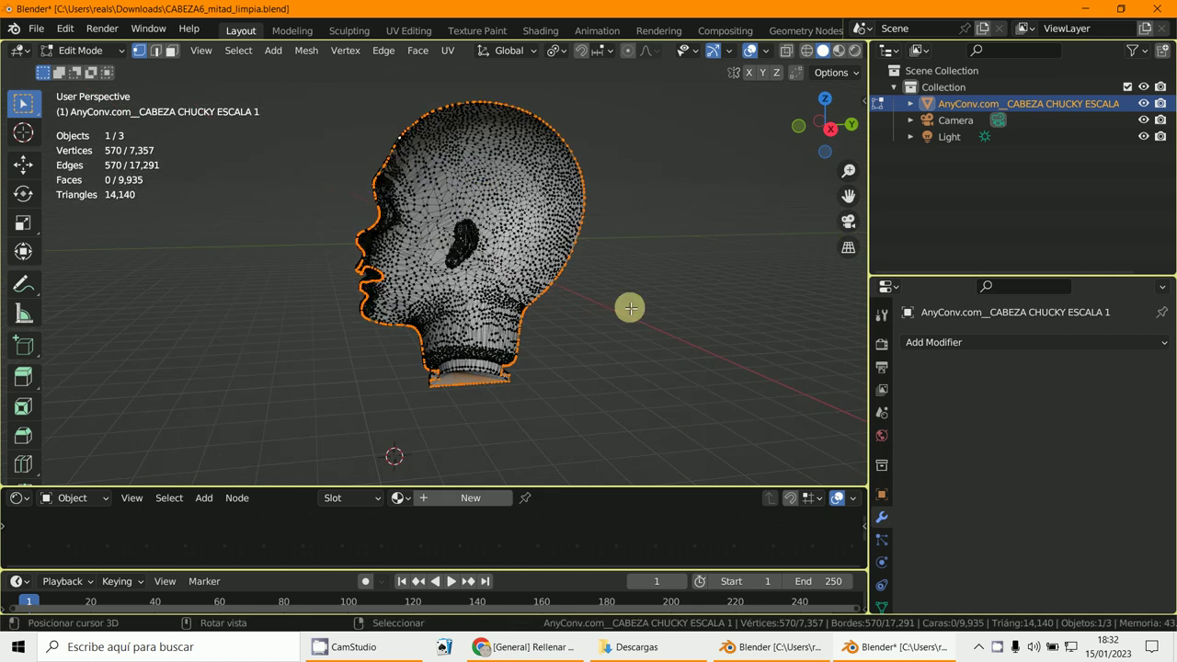
Step: Extrude the cut border in place and scale it outward by 1.640 to form a flange around the head
key(e)
right_click(631, 307)
key(s)
click(696, 397)
middle_drag(696, 397, 825, 409)
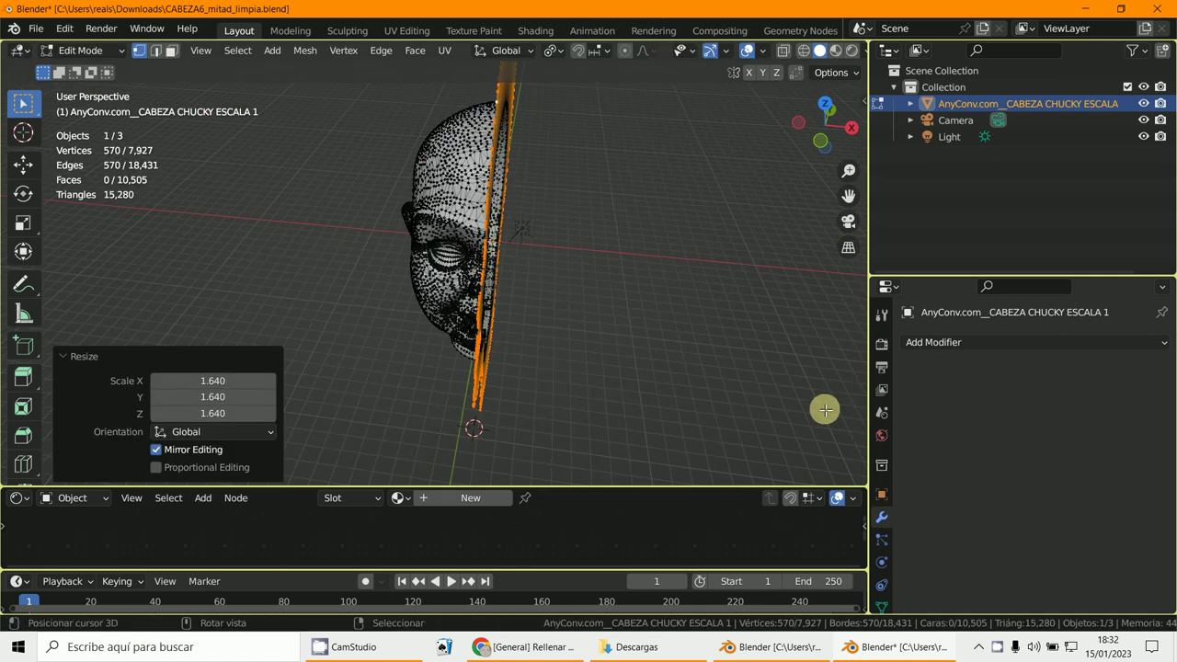
middle_drag(619, 363, 468, 343)
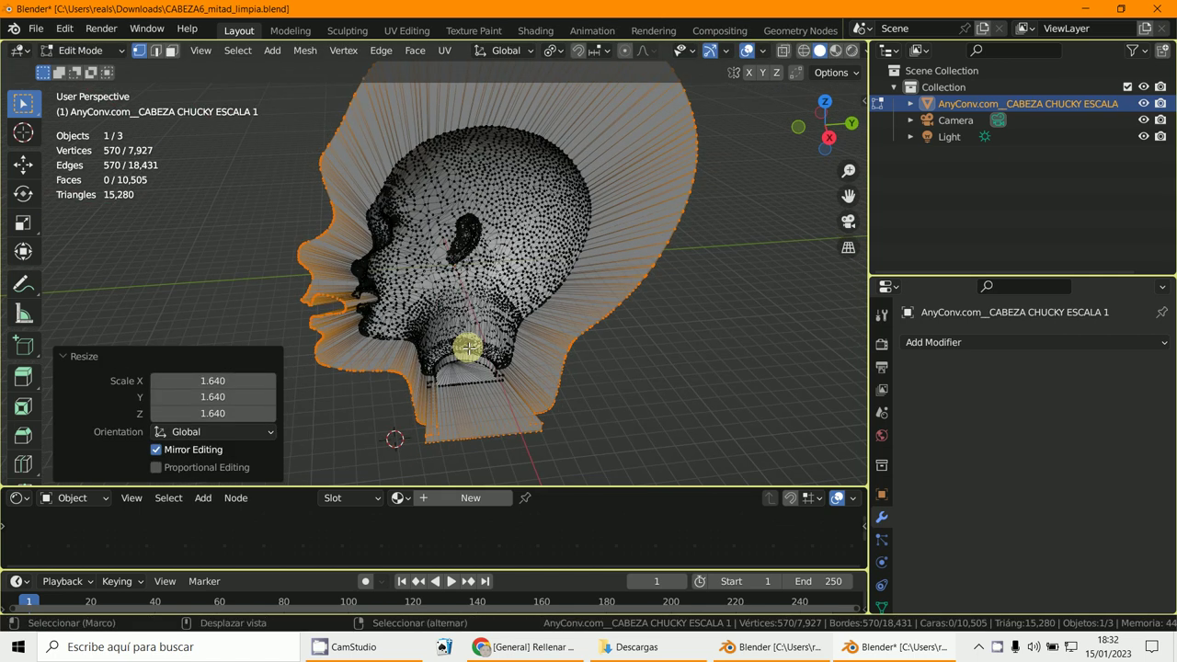
Step: Inspect the flange around the mouth and undo the outward scaling of the border
scroll(539, 297, up, 5)
shift+middle_drag(538, 305, 509, 327)
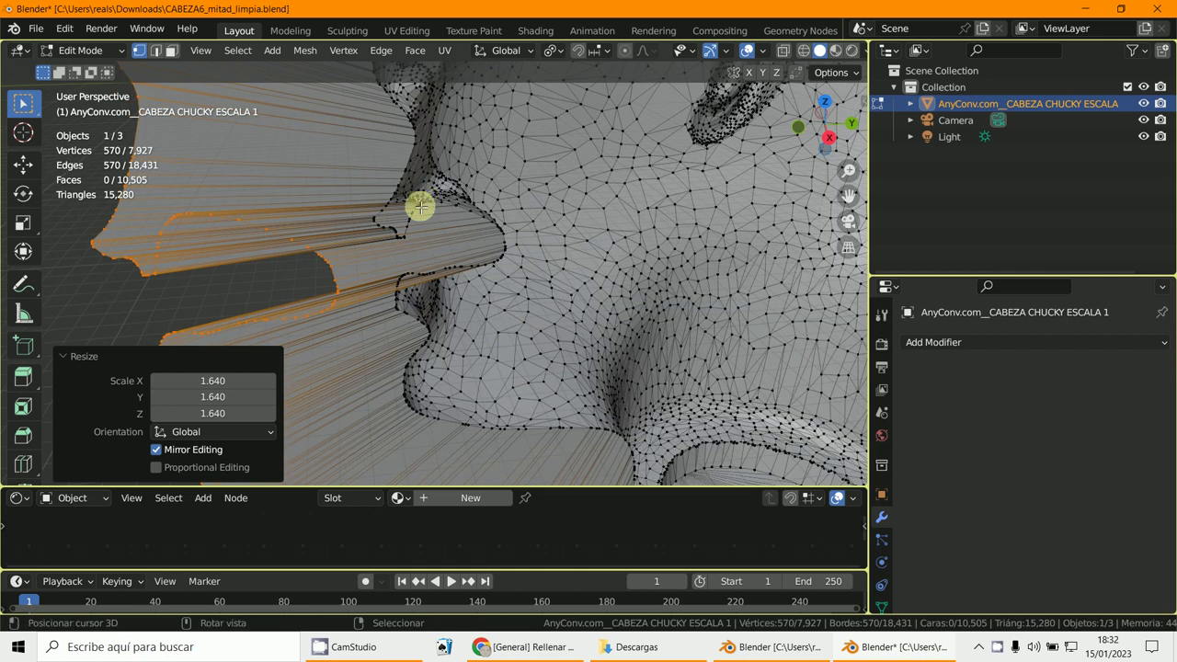
shift+middle_drag(406, 245, 448, 288)
key(ctrl+z)
Step: Select border vertices at the lower tip of the upper lip
scroll(441, 271, up, 4)
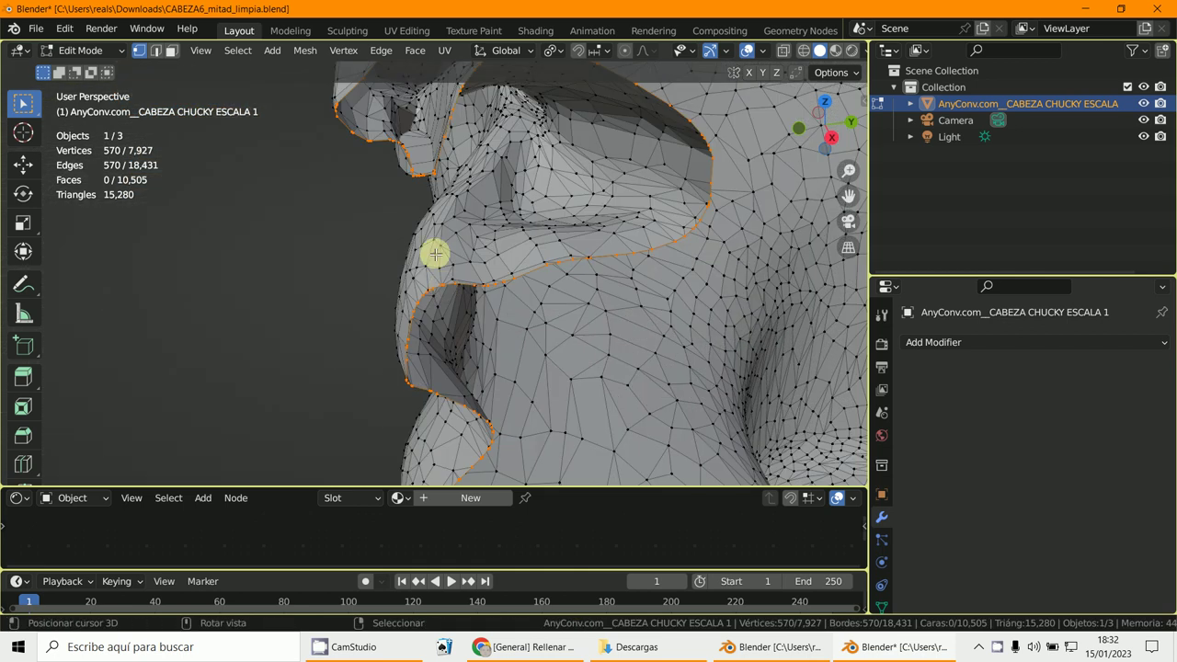
shift+middle_drag(414, 174, 290, 202)
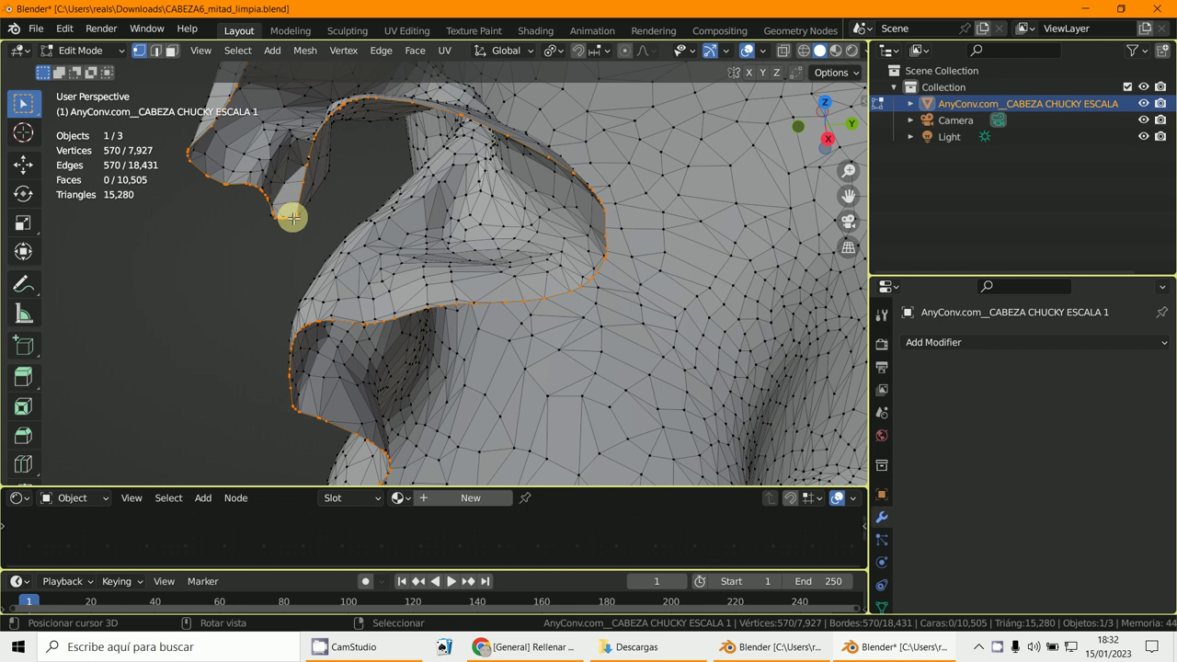
click(292, 218)
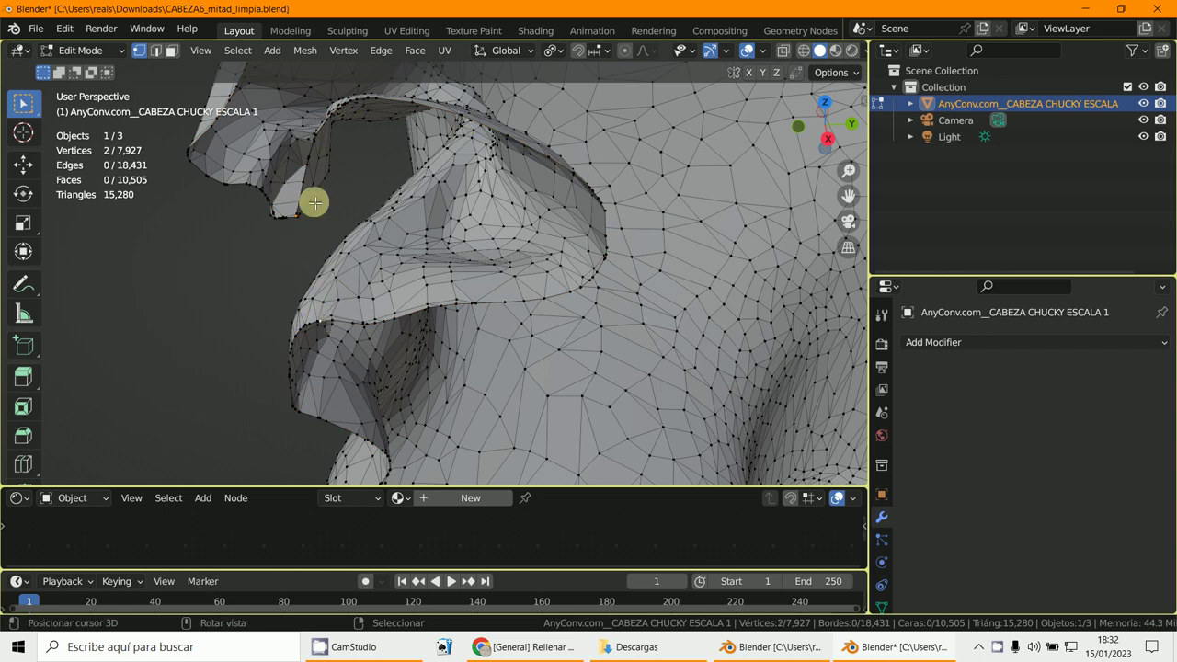
Step: Circle-select the border vertices along the notch at the front of the neck base
scroll(316, 305, down, 8)
shift+middle_drag(614, 473, 497, 440)
scroll(467, 322, up, 3)
scroll(465, 244, up, 2)
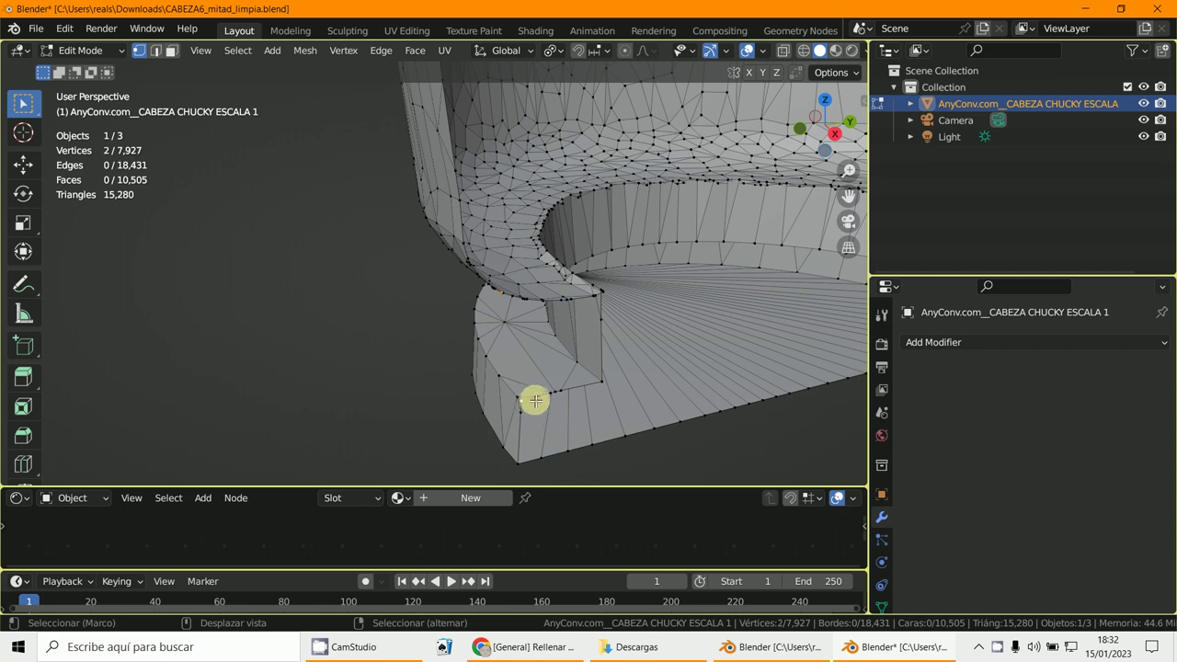
key(c)
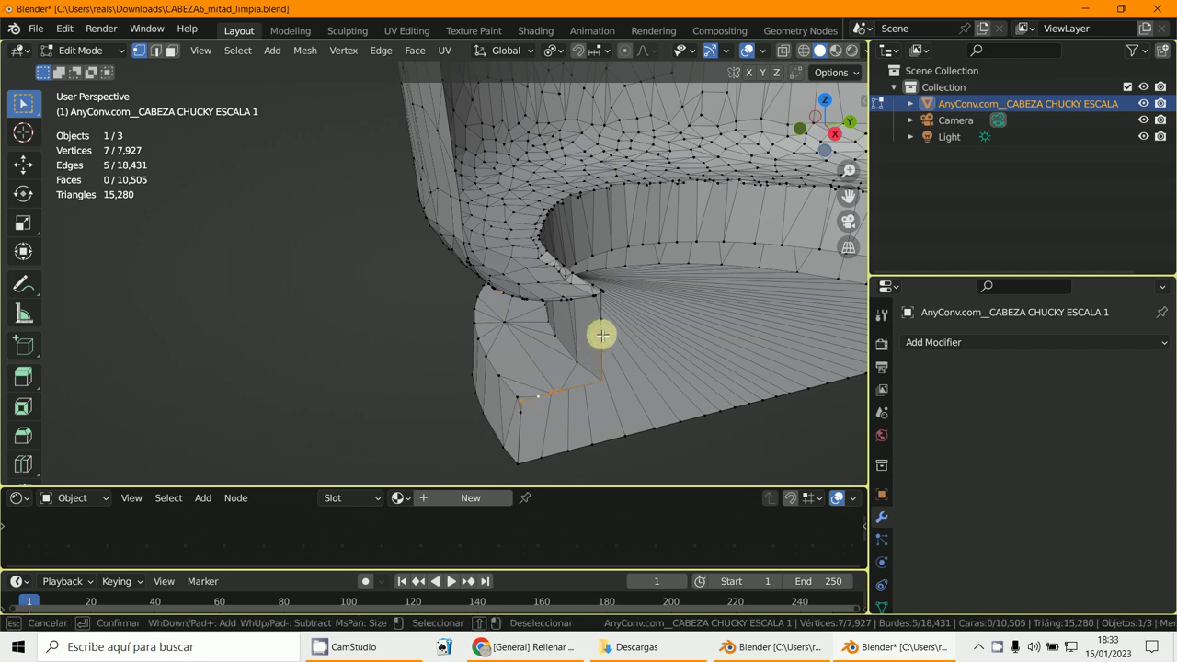
key(Escape)
scroll(606, 317, up, 2)
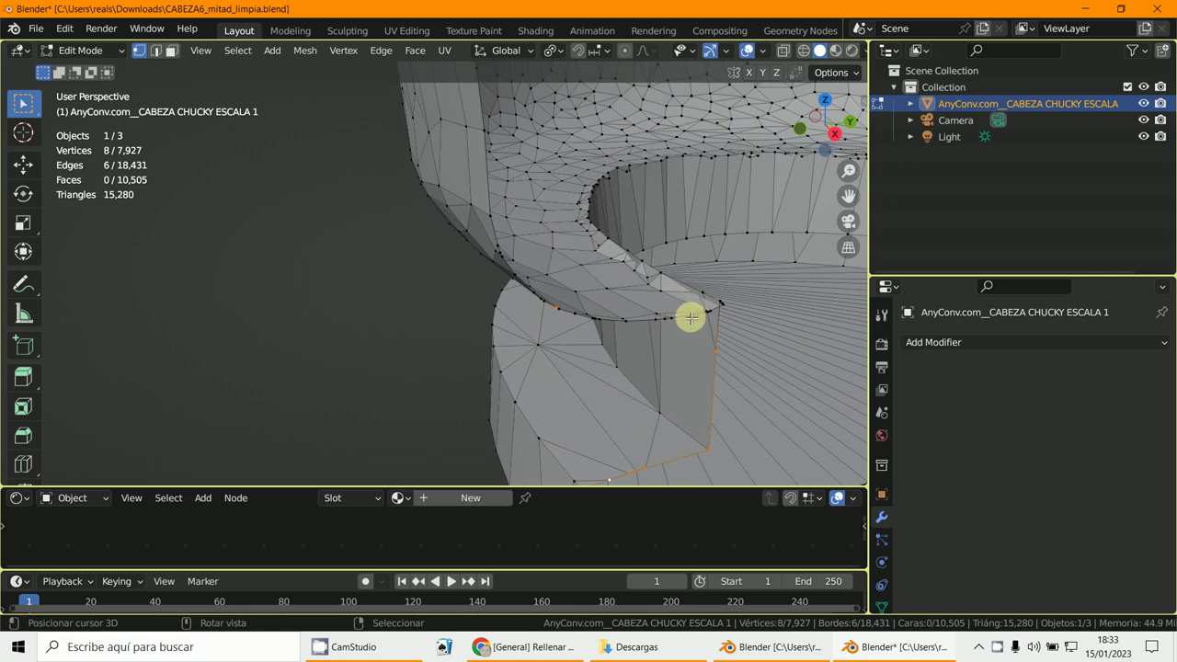
scroll(557, 310, down, 3)
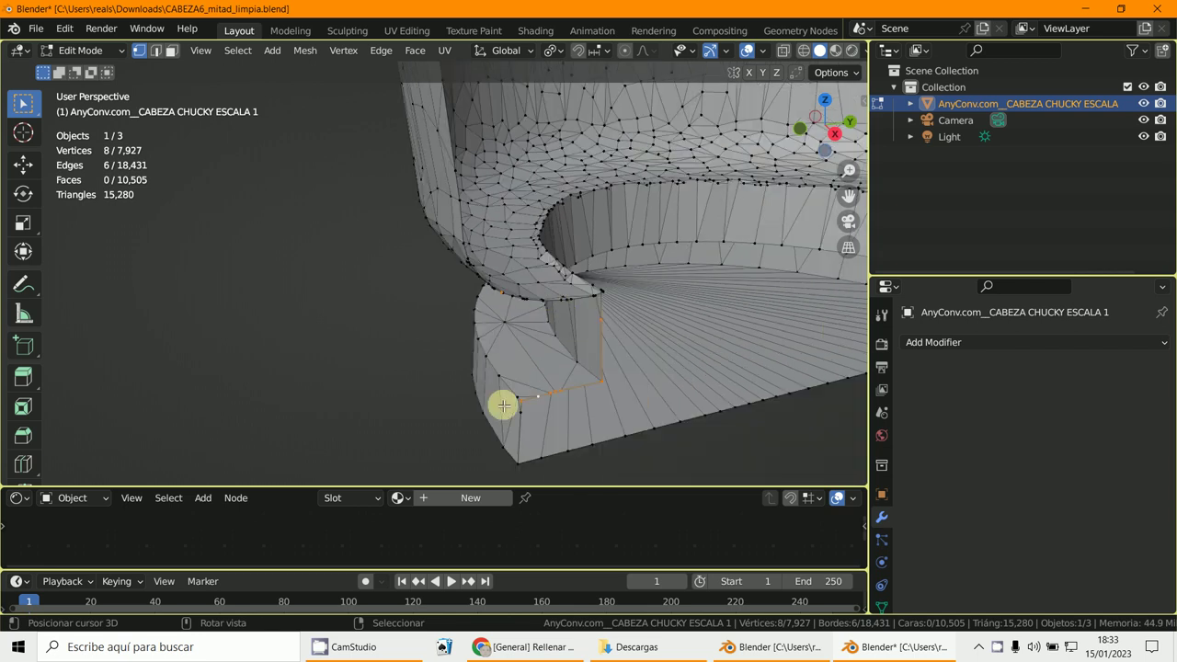
middle_drag(504, 405, 572, 373)
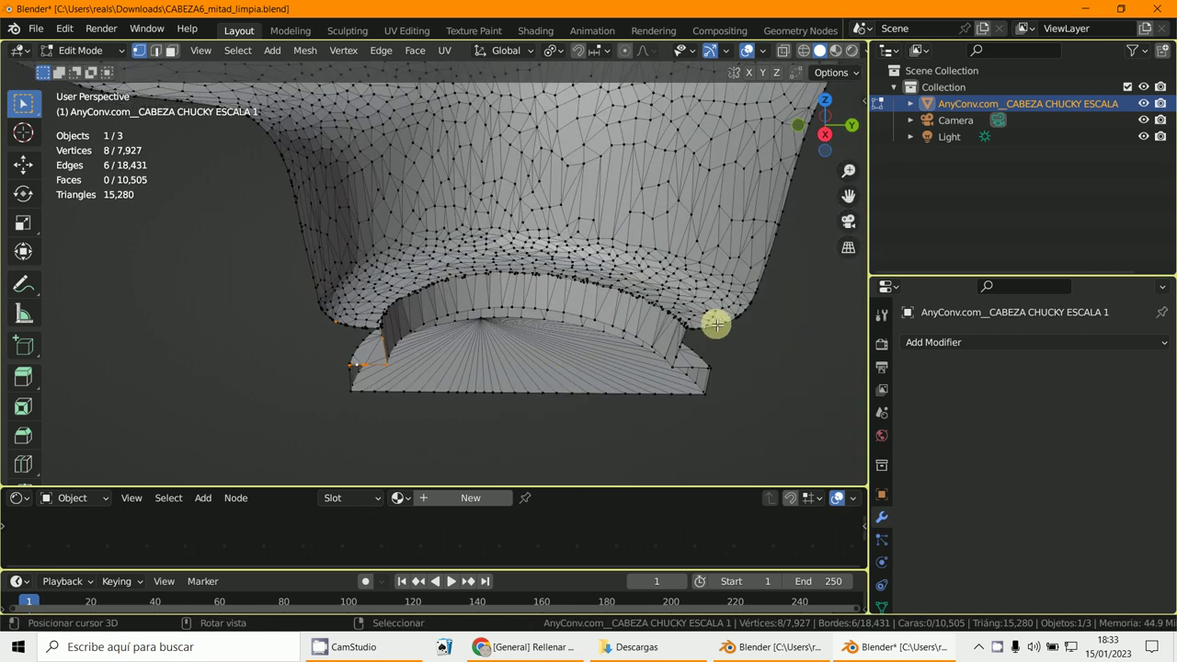
Step: Reselect the entire cut border loop of the half head, from the crown around to the neck base
scroll(327, 340, down, 2)
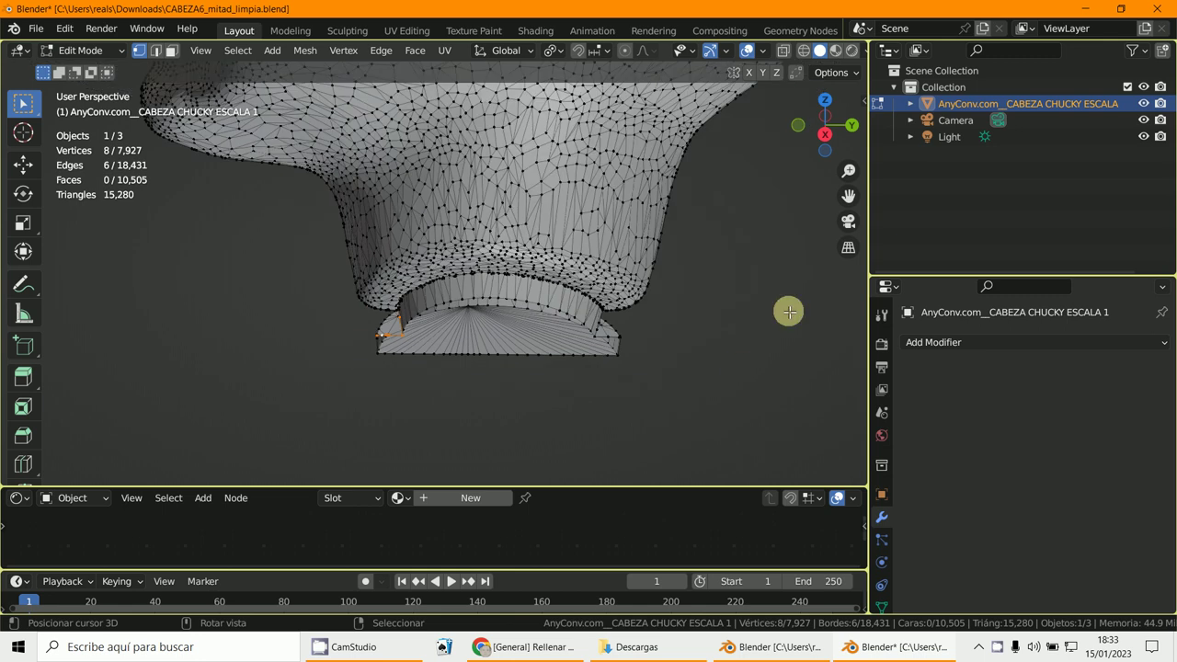
shift+middle_drag(778, 229, 796, 432)
scroll(796, 432, down, 3)
shift+middle_drag(471, 308, 537, 396)
scroll(538, 395, up, 2)
scroll(420, 383, up, 1)
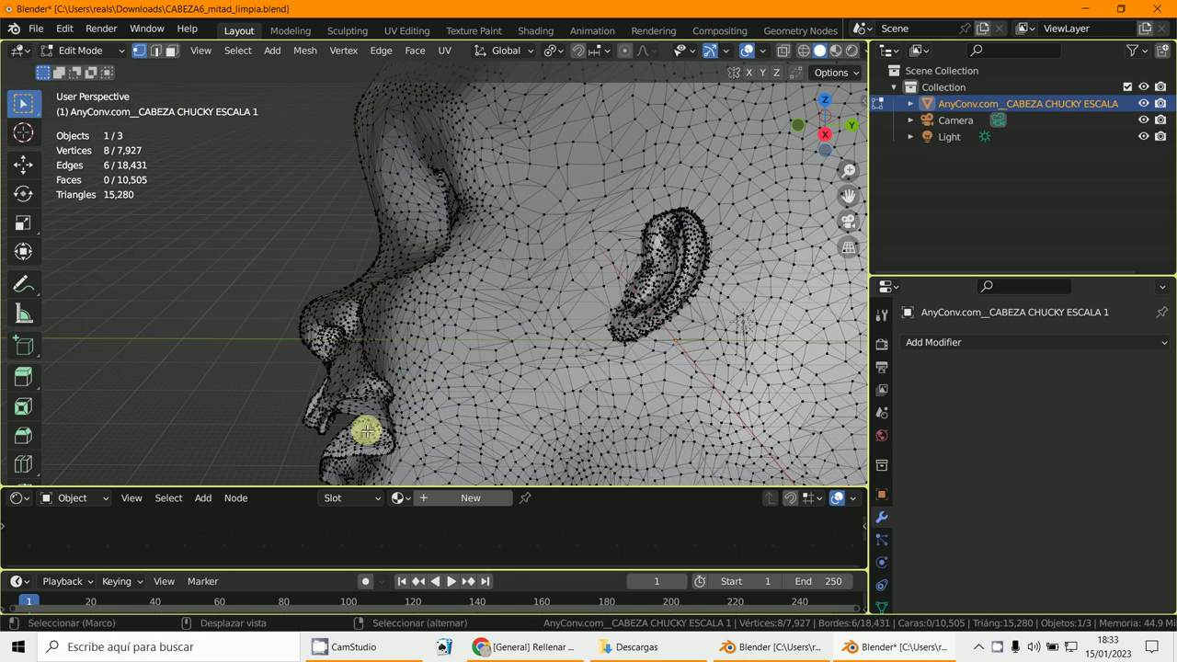
shift+middle_drag(367, 429, 381, 307)
scroll(380, 307, up, 2)
scroll(278, 273, down, 4)
shift+middle_drag(331, 276, 79, 385)
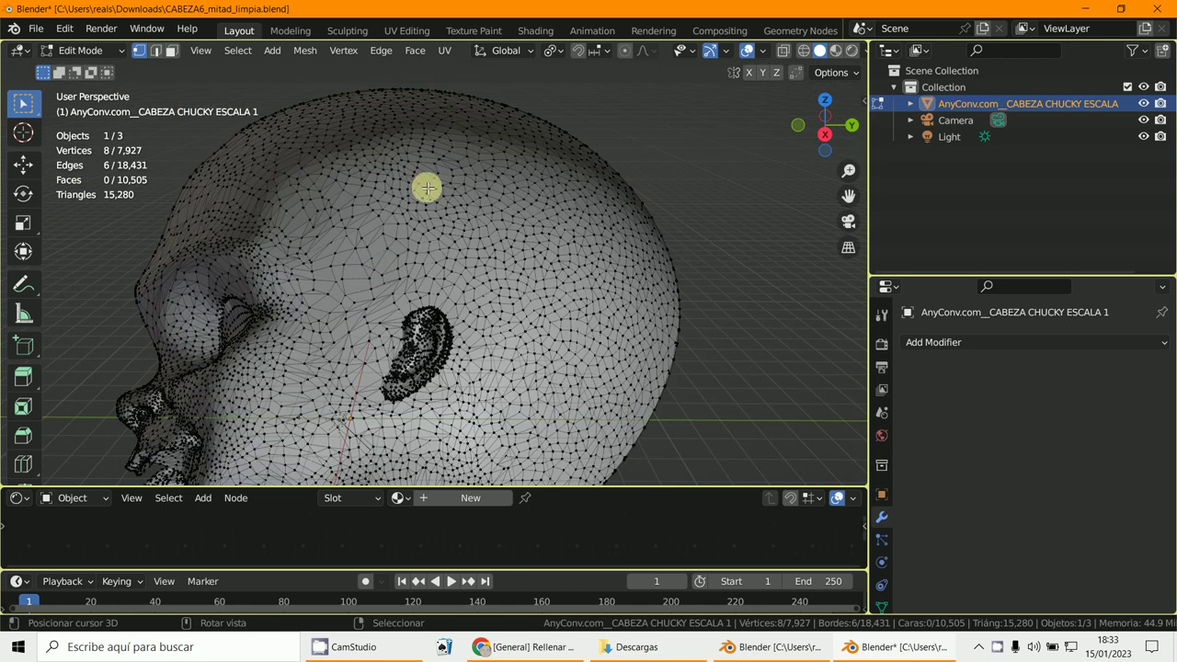
alt+click(492, 109)
scroll(578, 302, down, 5)
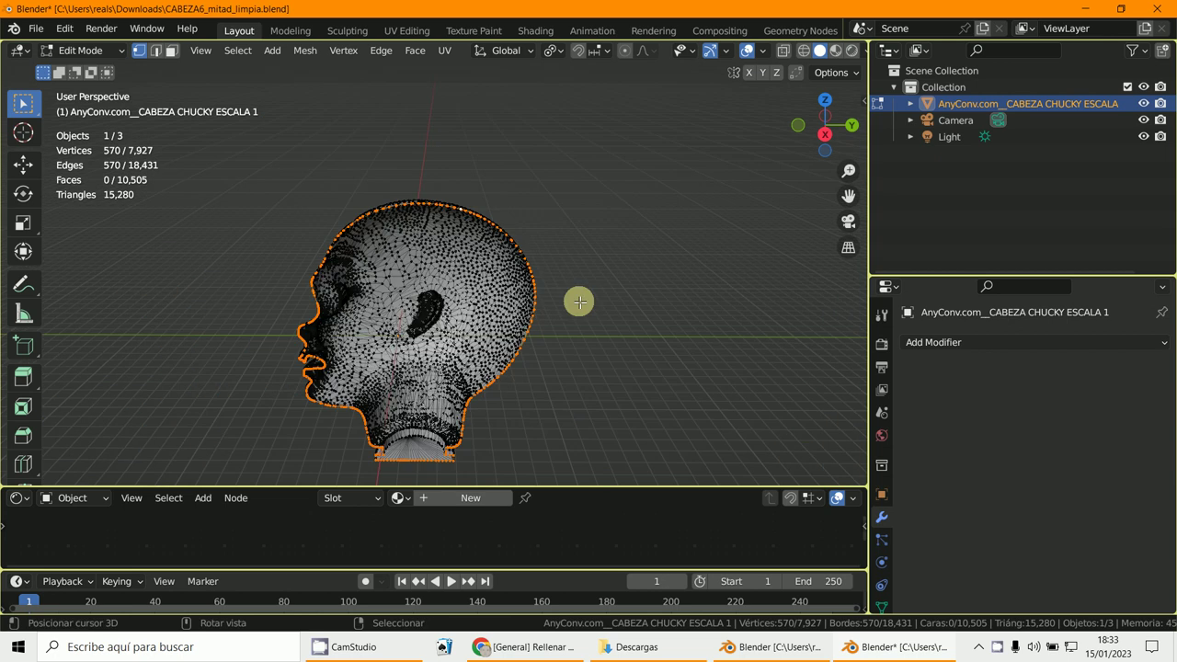
Step: Scale the cut border outward by about 1.698 and examine the resulting flange around the face in Object Mode
key(s)
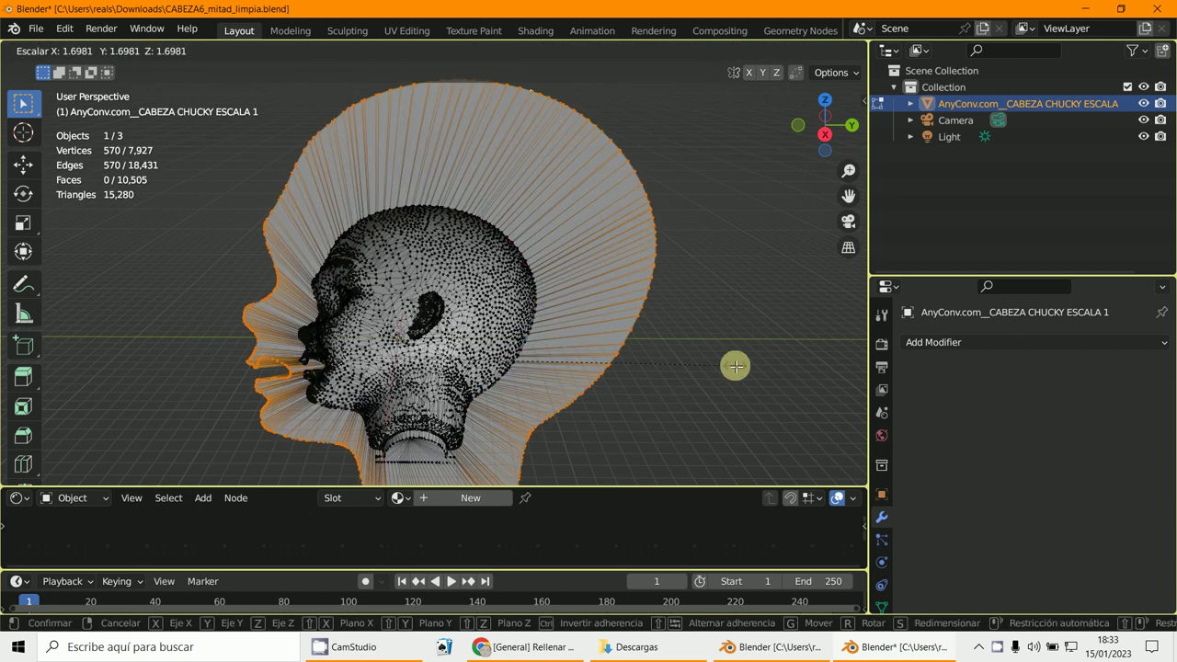
click(736, 366)
scroll(671, 275, down, 3)
middle_drag(672, 275, 717, 341)
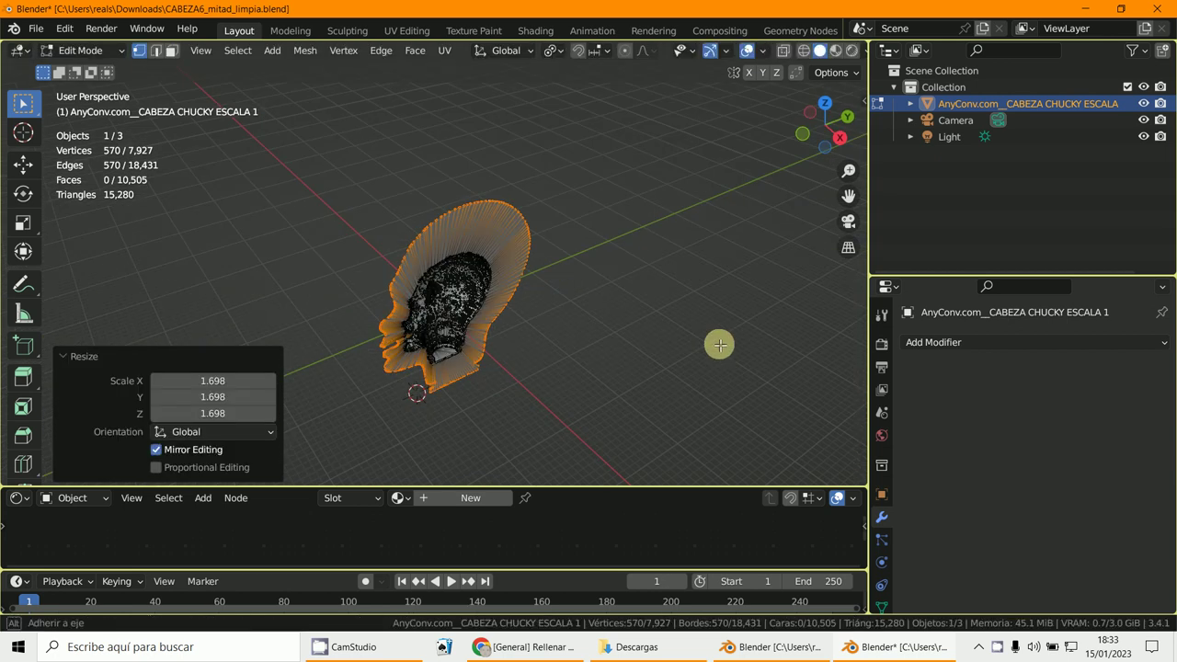
click(78, 51)
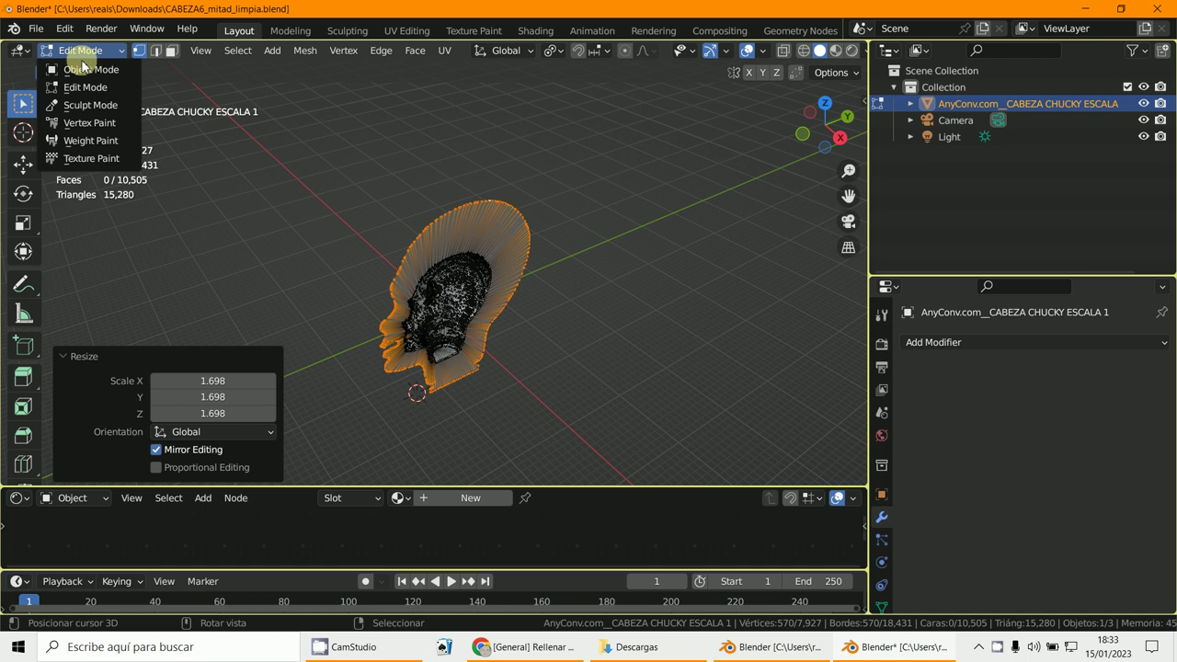
click(81, 69)
scroll(311, 270, down, 2)
scroll(364, 285, up, 5)
scroll(363, 288, up, 10)
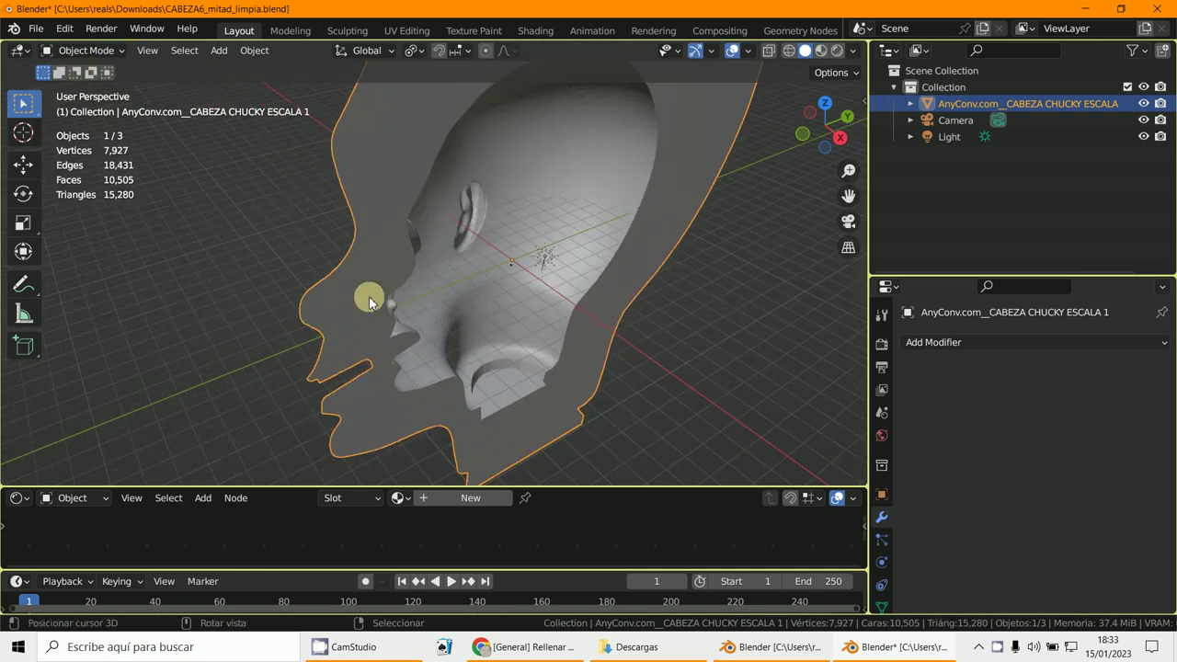
scroll(446, 292, down, 5)
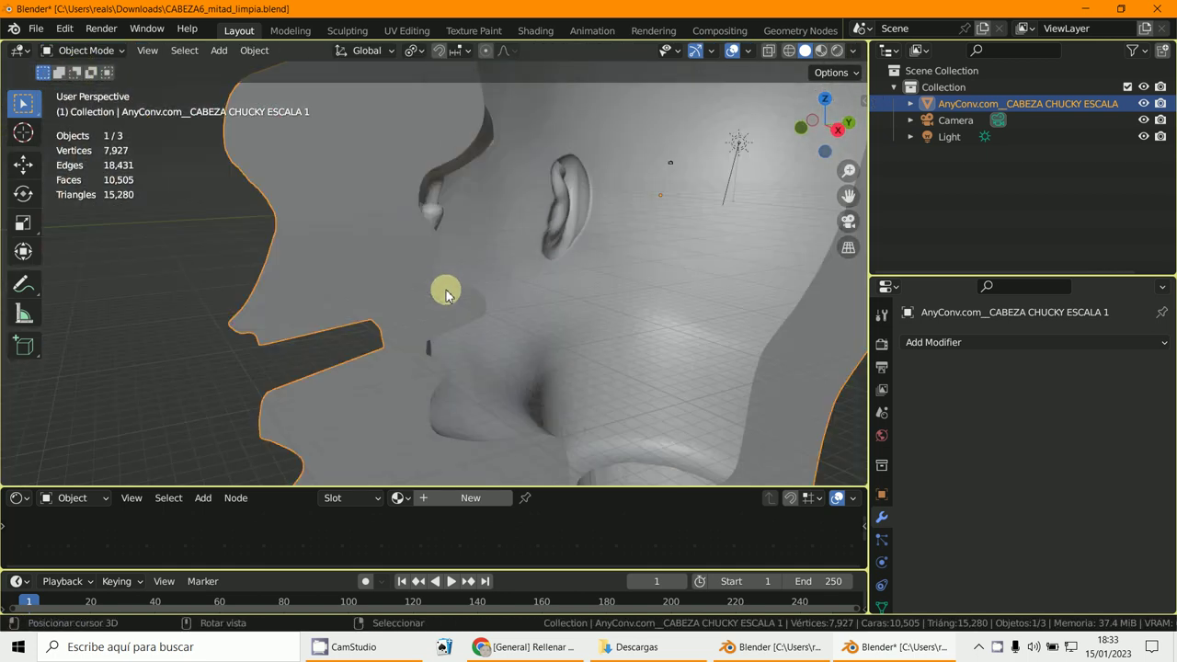
Step: Return to Edit Mode, undo the border's outward scaling and inspect the half head's face
key(Tab)
middle_drag(447, 289, 543, 326)
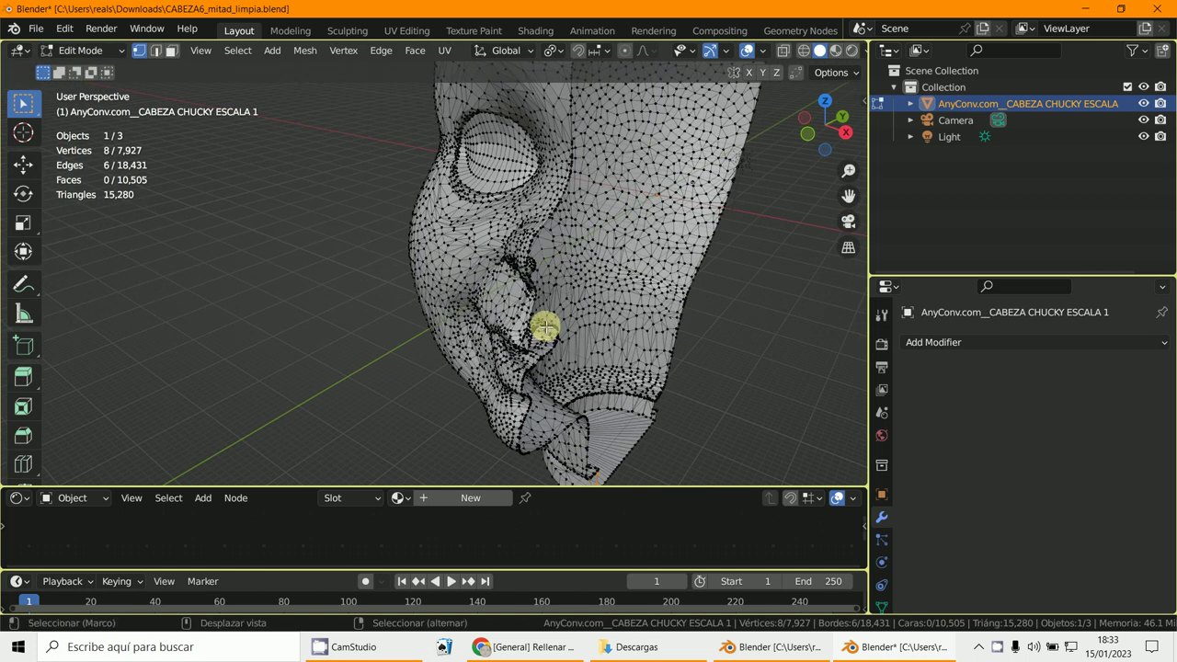
scroll(543, 317, down, 5)
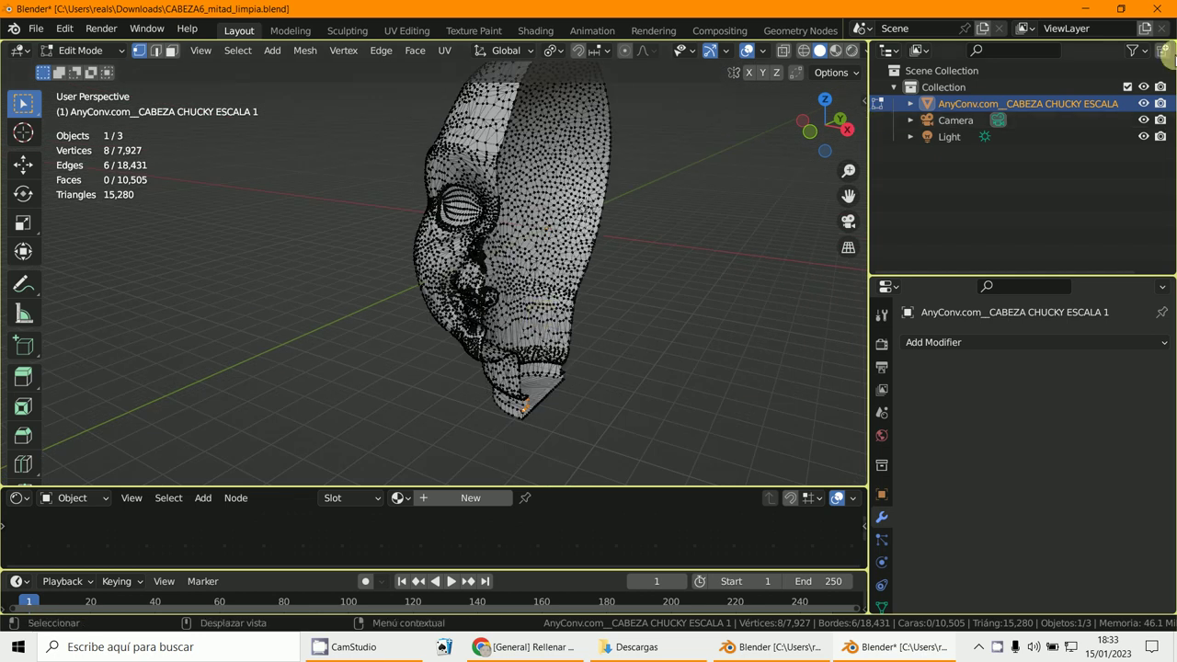
Step: Open CABEZA8_preparada.blend from the Downloads folder, discarding the changes to the current file
click(35, 28)
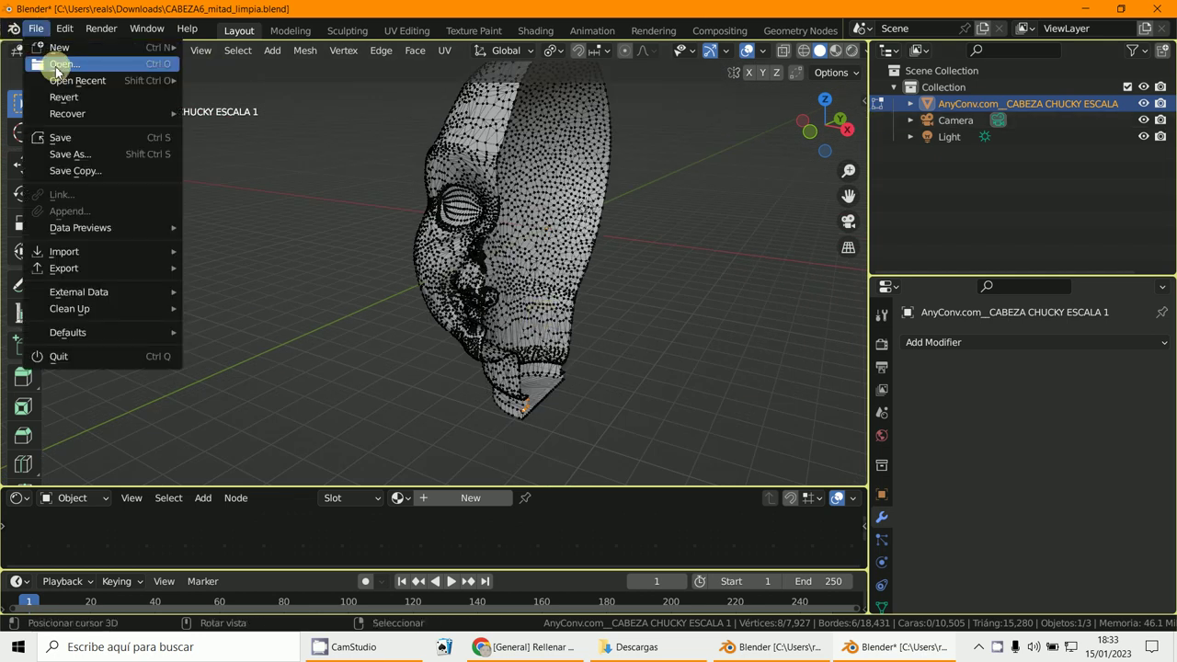
click(57, 65)
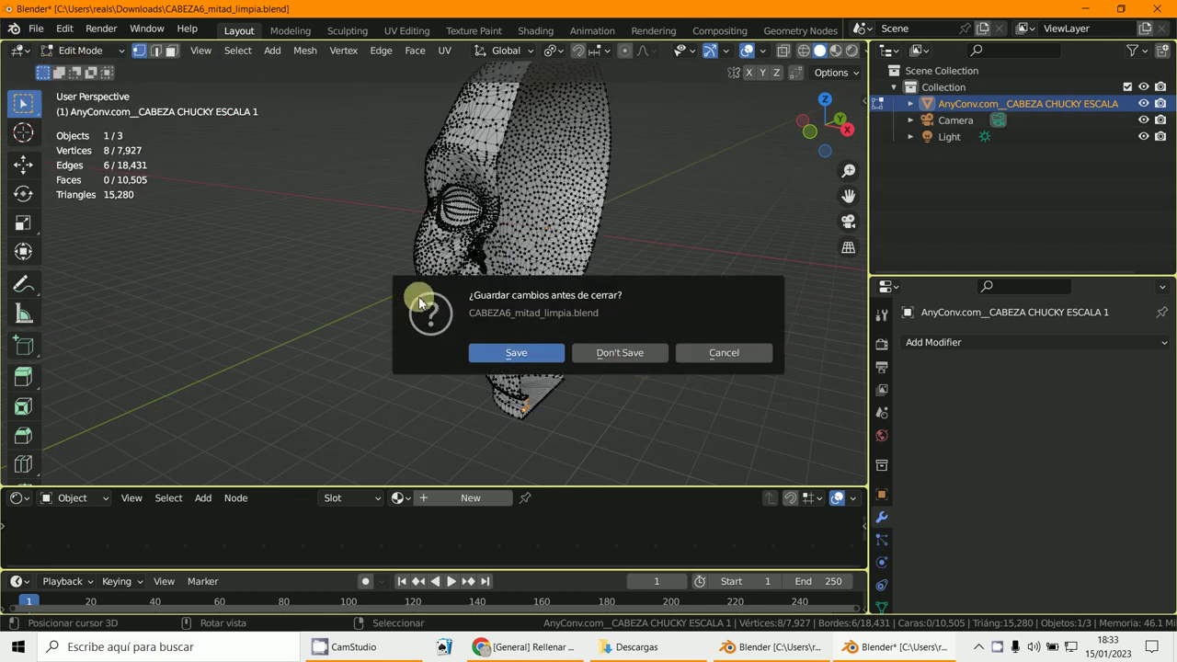
click(629, 362)
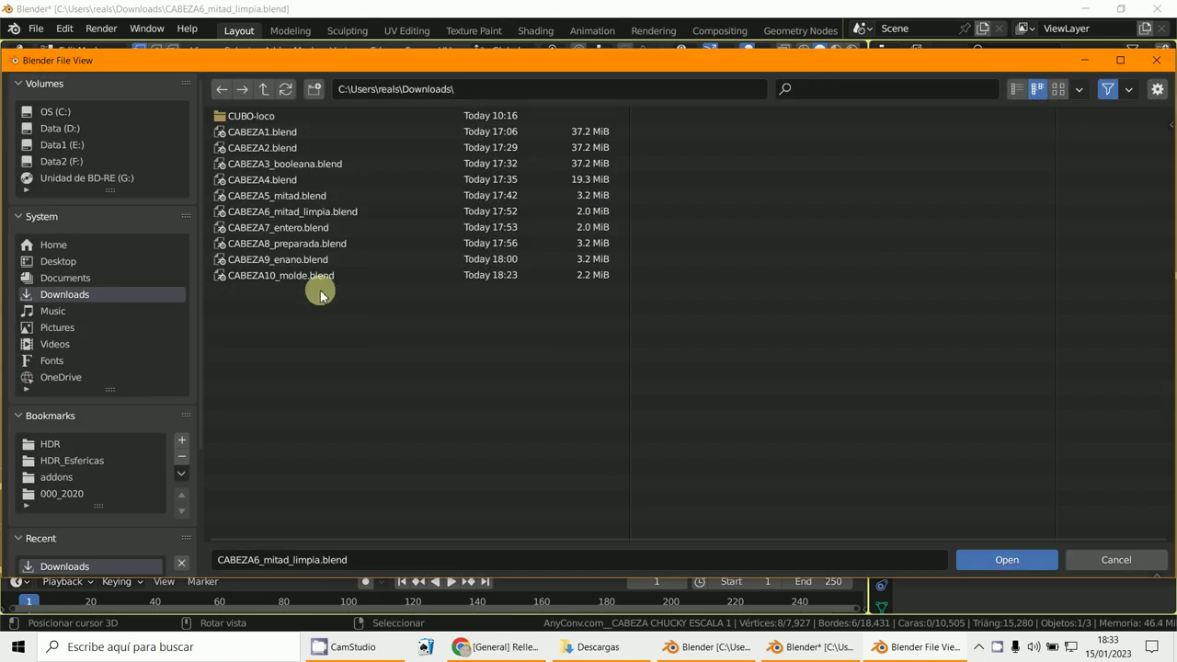
double_click(267, 242)
Step: Try a Bool Tool operation on the full head and the cube, and undo it
middle_drag(449, 405, 518, 326)
click(438, 299)
shift+click(396, 324)
key(n)
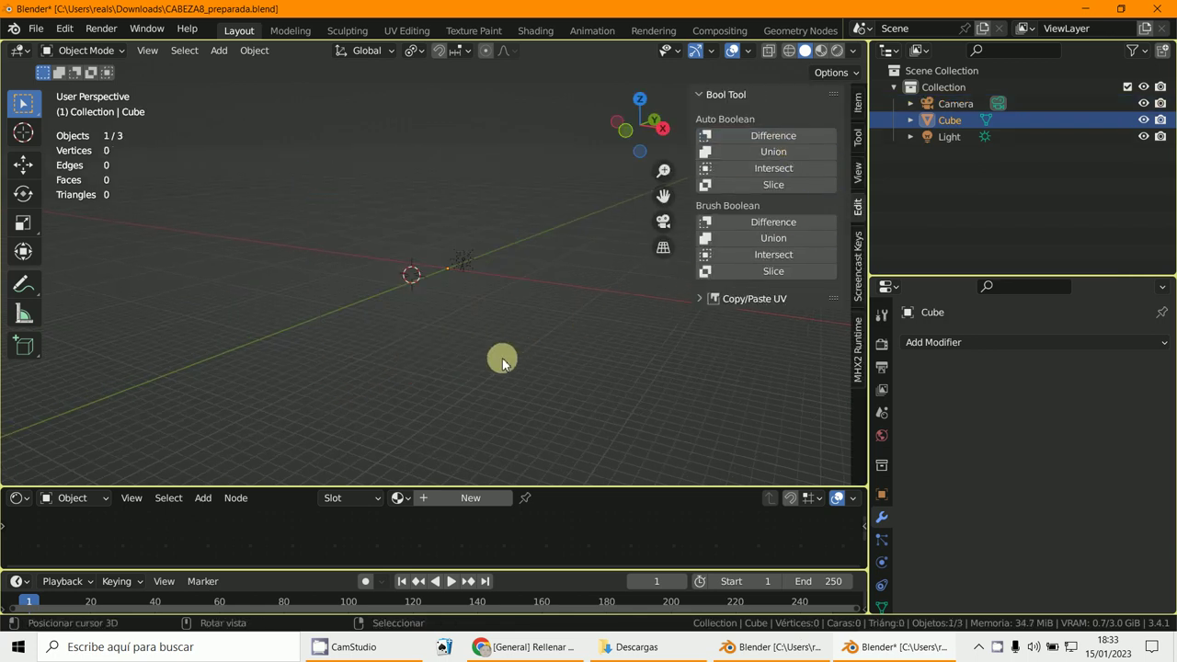
key(ctrl+z)
Step: Select only the head and move it about 79.8 m in X, 25.6 m in Y and -36.6 m in Z
scroll(497, 322, up, 6)
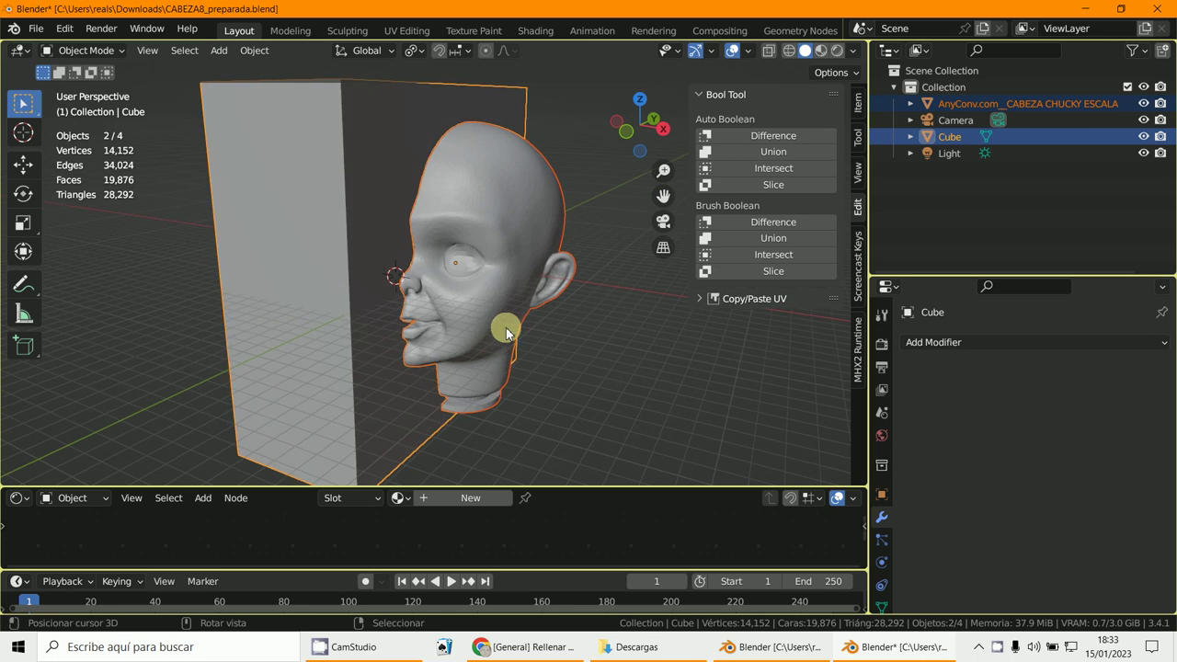
scroll(477, 283, up, 5)
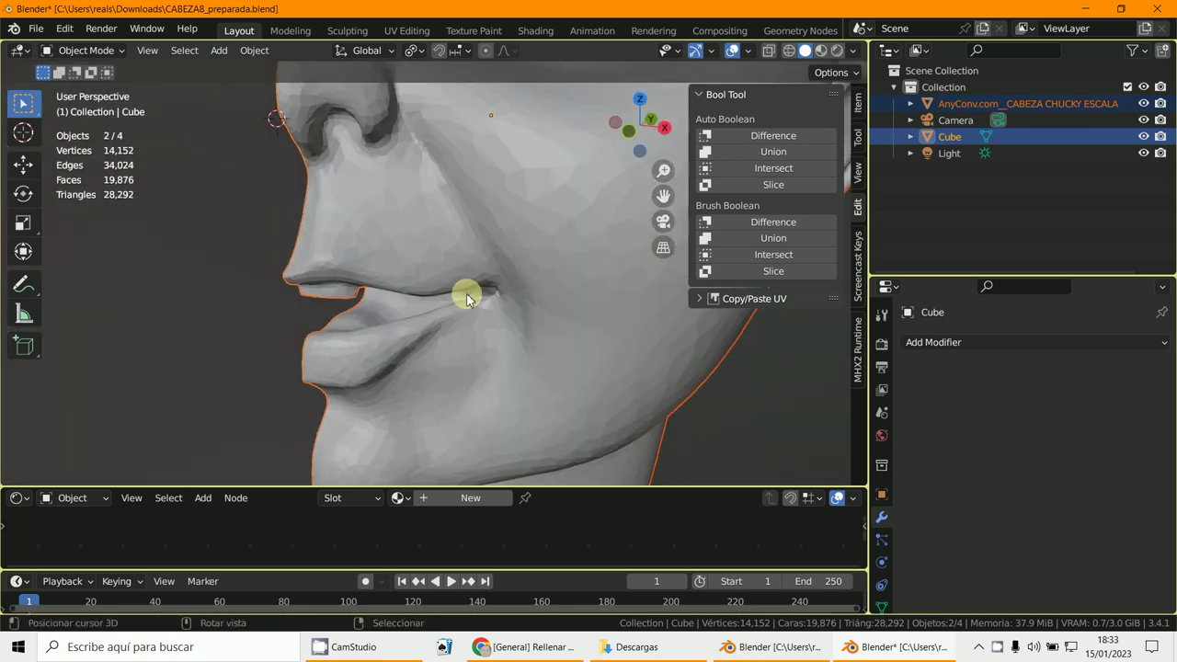
middle_drag(460, 281, 607, 310)
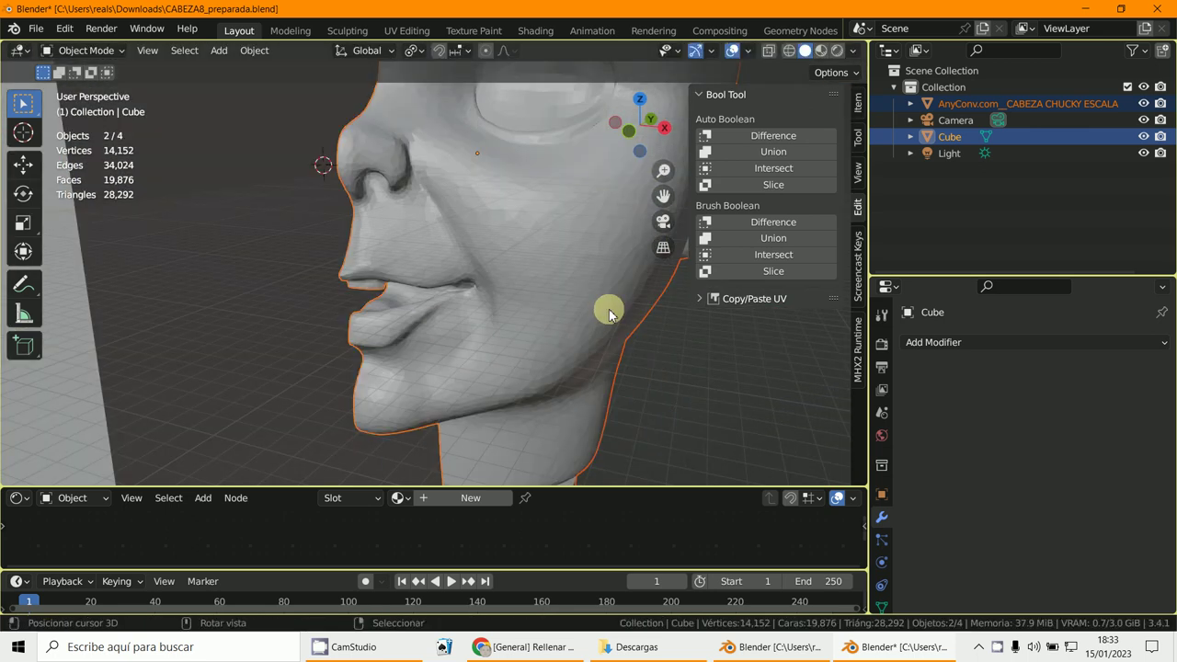
click(594, 303)
scroll(585, 304, down, 4)
key(g)
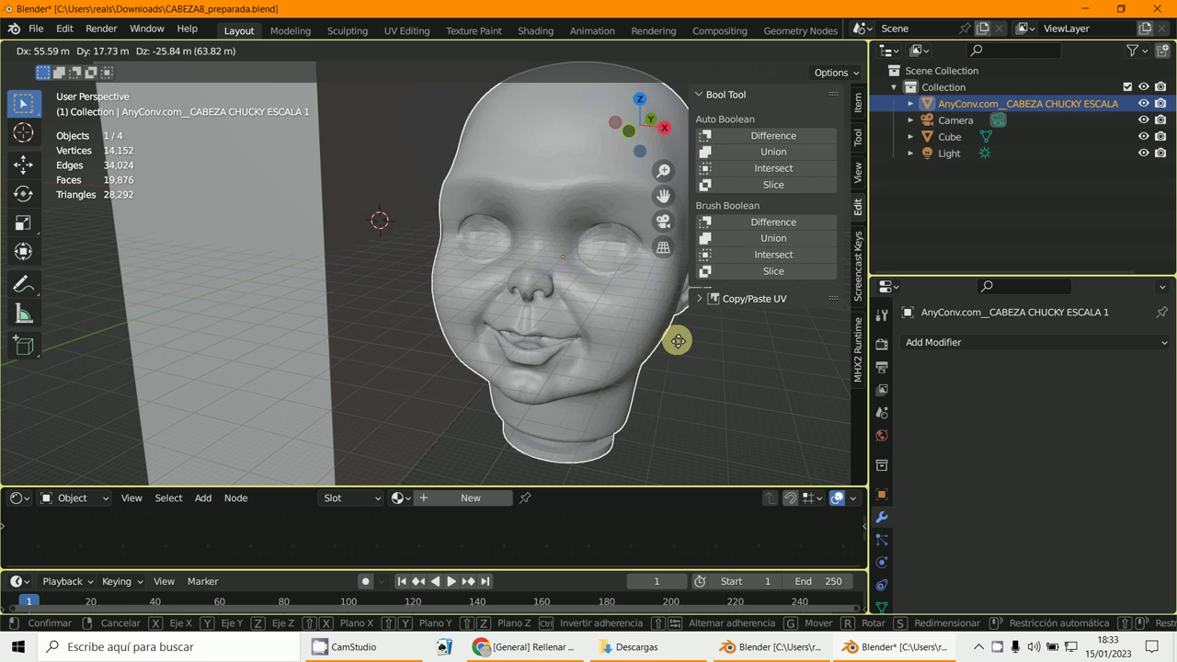
click(709, 354)
Step: Examine the full head and its position beside the cube, close up and from the front
scroll(589, 342, up, 1)
middle_drag(515, 310, 410, 197)
scroll(545, 271, up, 1)
scroll(555, 298, up, 1)
scroll(503, 309, up, 2)
scroll(467, 288, down, 4)
scroll(450, 294, down, 4)
scroll(515, 351, down, 2)
scroll(510, 358, down, 2)
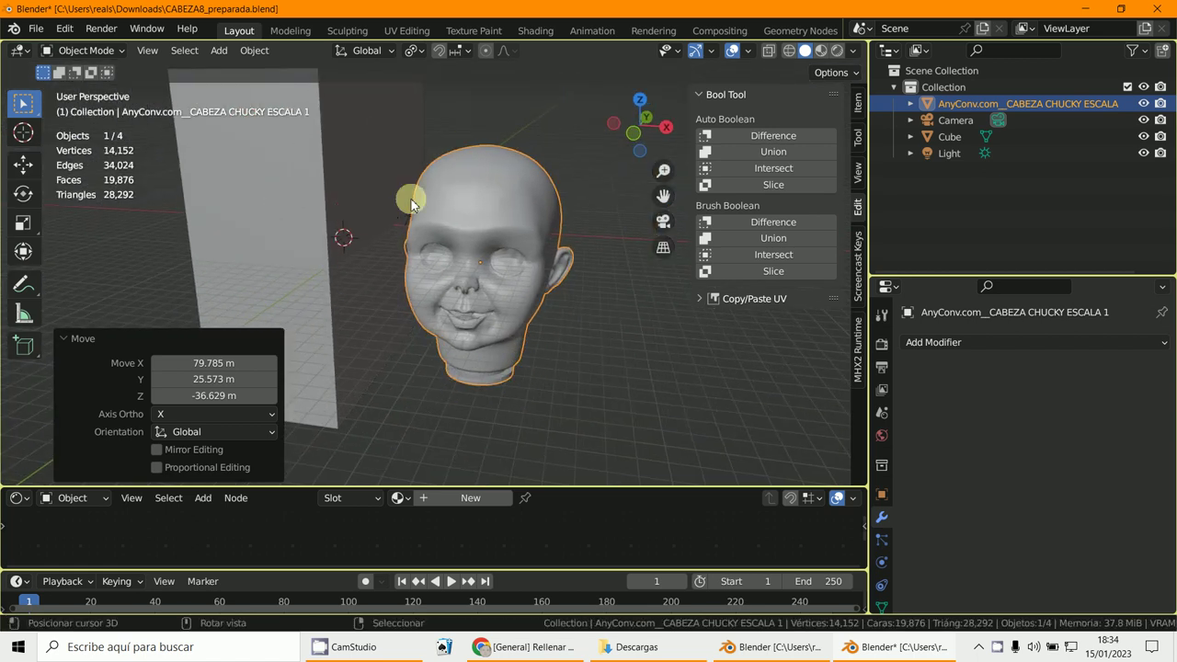
middle_drag(447, 250, 515, 269)
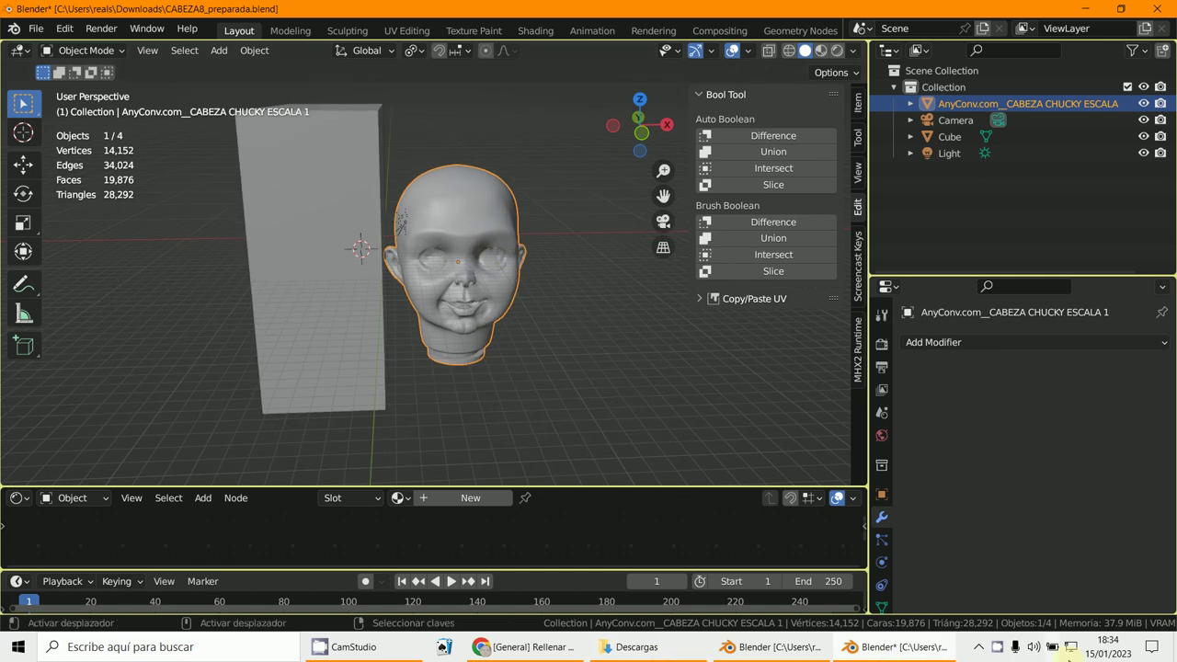
Step: Switch to the Blender window with CABEZA10_molde.blend and enable the Face Orientation overlay to check the mould's normals
click(879, 645)
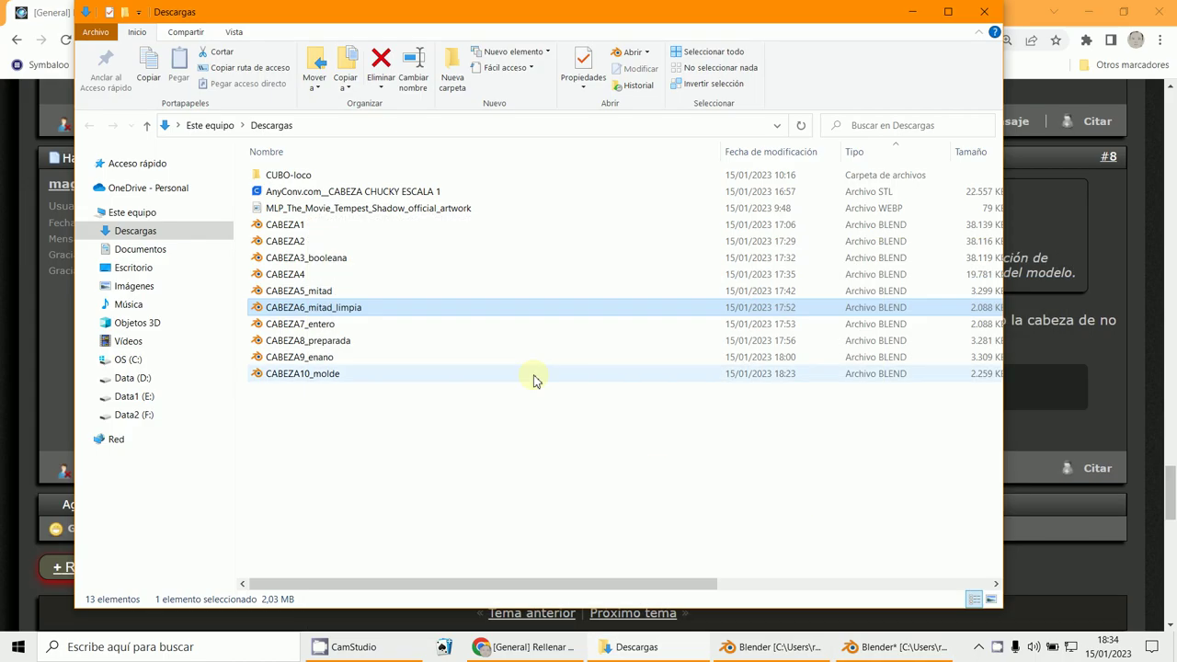
click(751, 655)
middle_drag(551, 404, 888, 91)
click(880, 51)
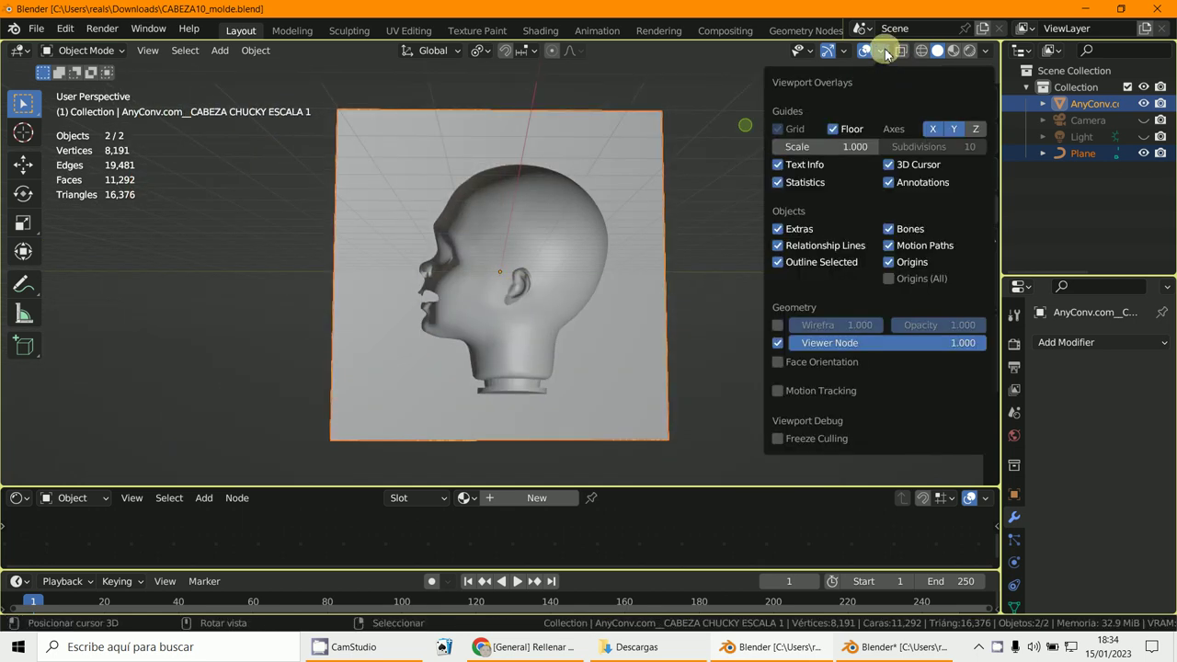
click(783, 362)
scroll(447, 284, up, 3)
middle_drag(447, 284, 613, 278)
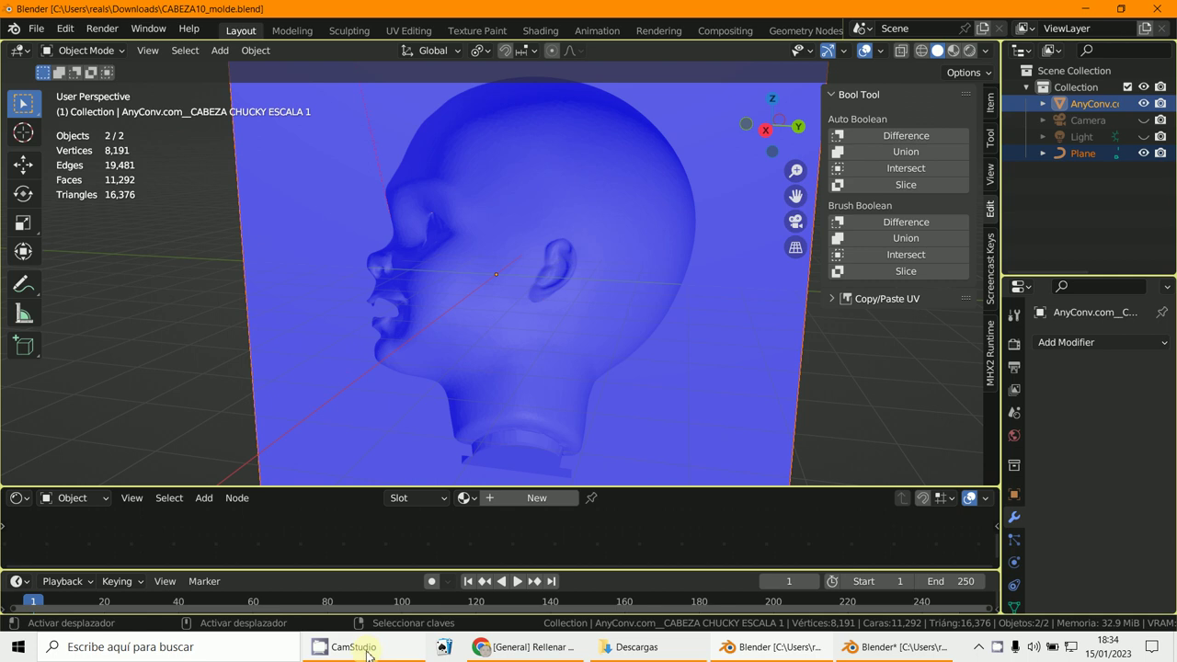